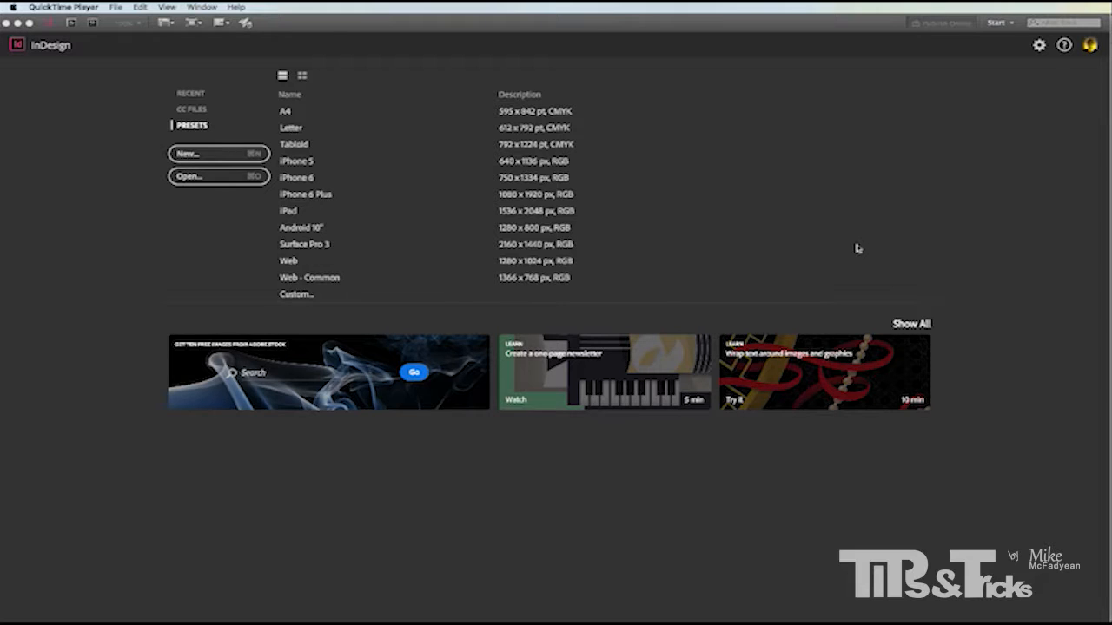
- Switch to Finder and look over the supplied files in the Assets folder
{"action": "left_click", "coordinate": [325, 352]}
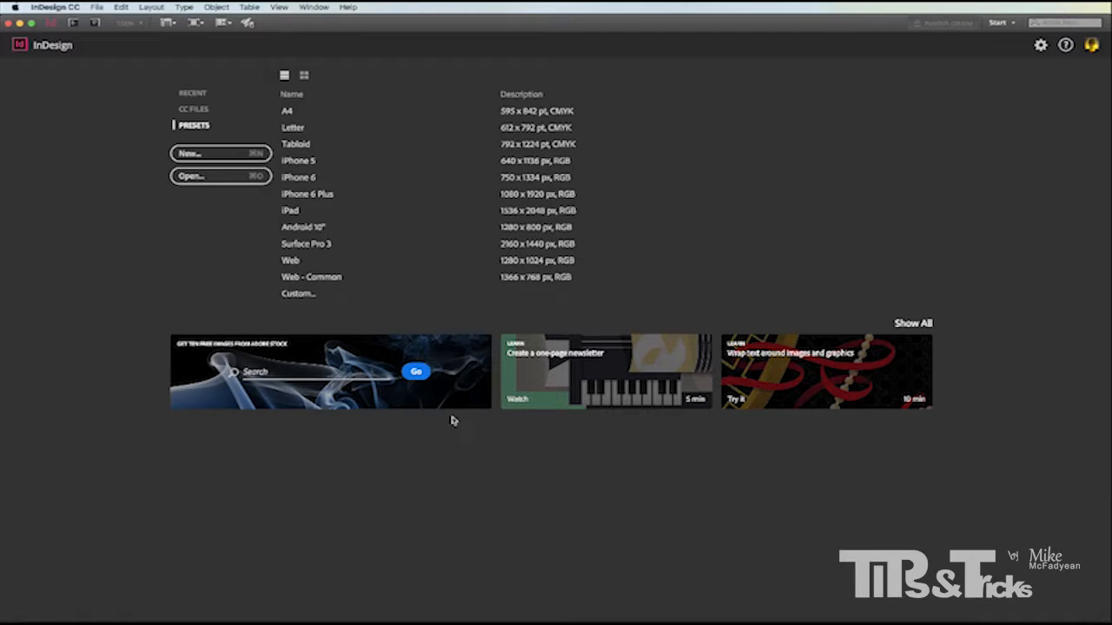
{"action": "key", "text": "super+Tab"}
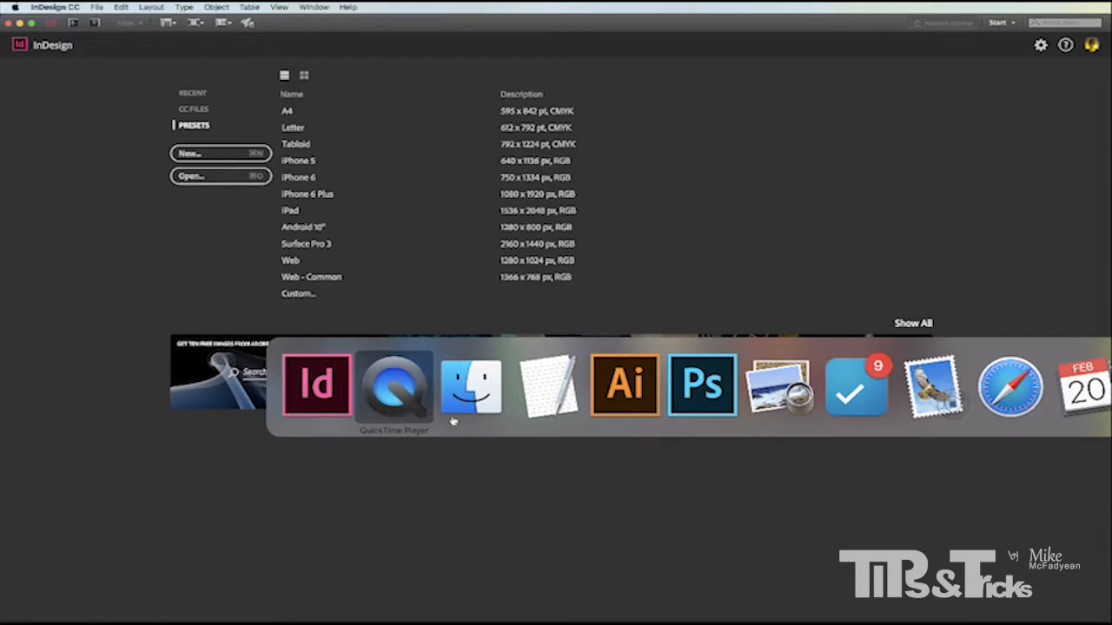
{"action": "key", "text": "super+Tab"}
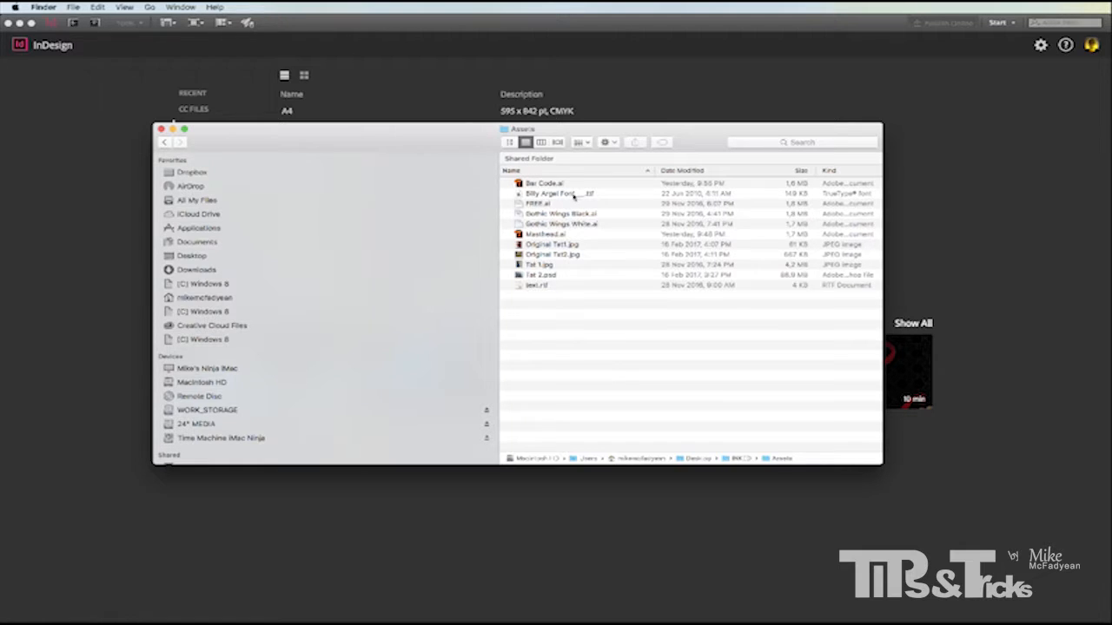
- Switch to Illustrator and examine the Masthead, Gothic Wings White, Gothic Wings Black, FREE and Bar Code artwork
{"action": "key", "text": "super+Tab"}
{"action": "key", "text": "super+Tab"}
{"action": "key", "text": "super+Tab"}
{"action": "key", "text": "super+Tab"}
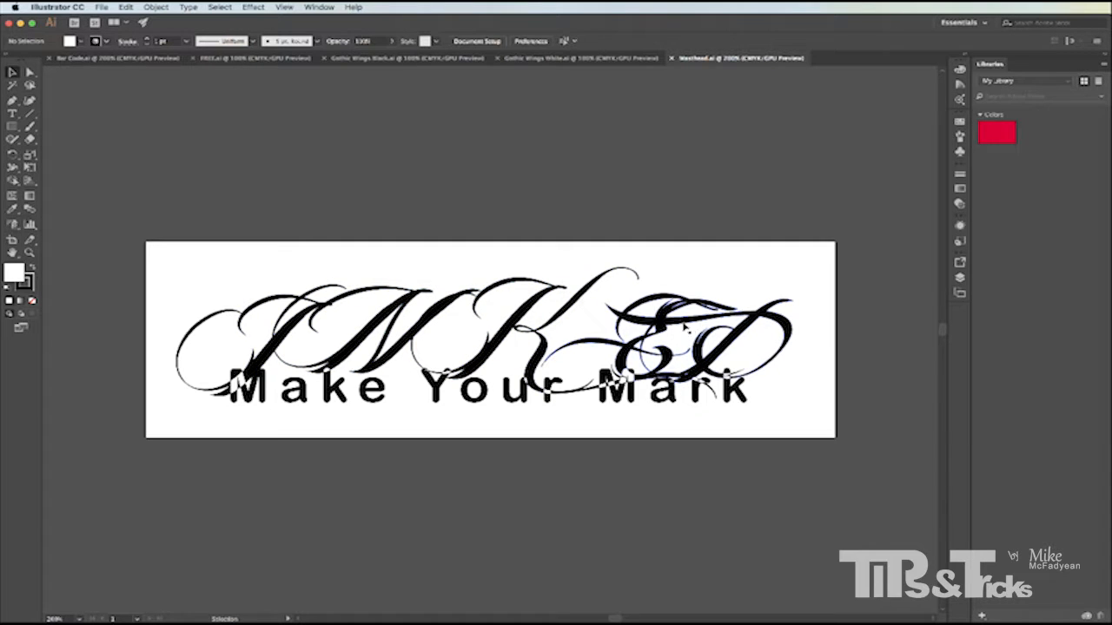
{"action": "left_click", "coordinate": [546, 58]}
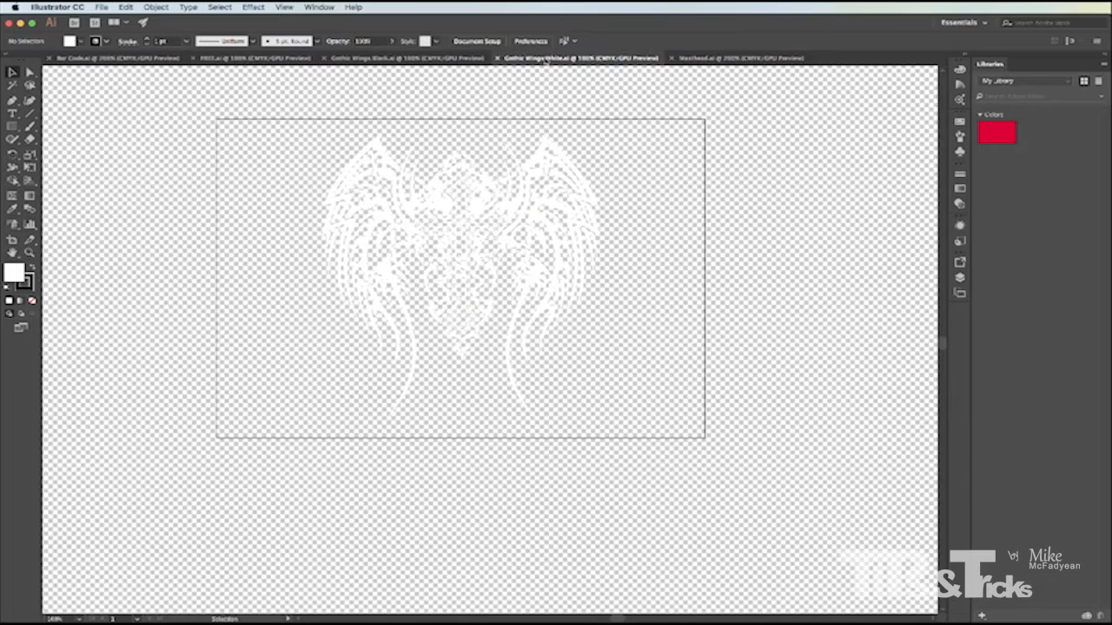
{"action": "left_click", "coordinate": [416, 58]}
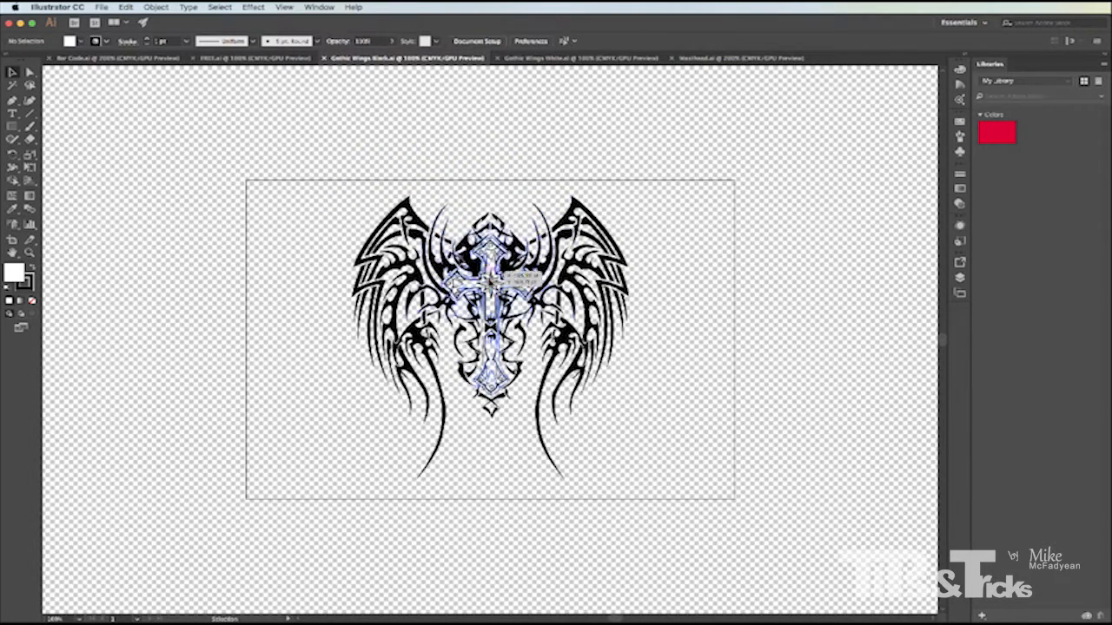
{"action": "left_click", "coordinate": [245, 58]}
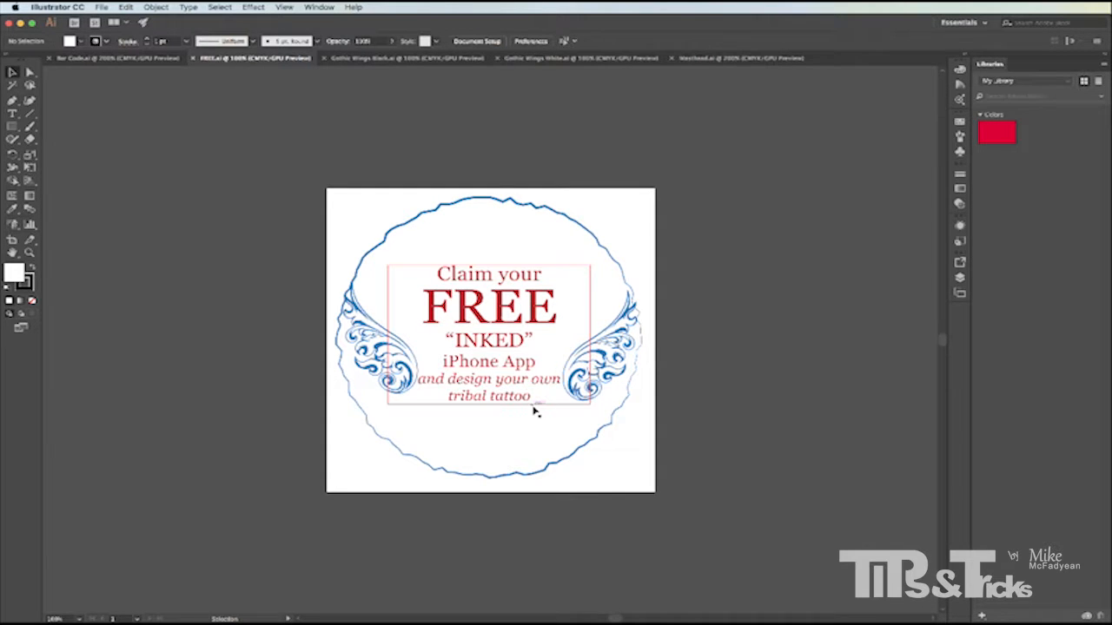
{"action": "left_click", "coordinate": [122, 58]}
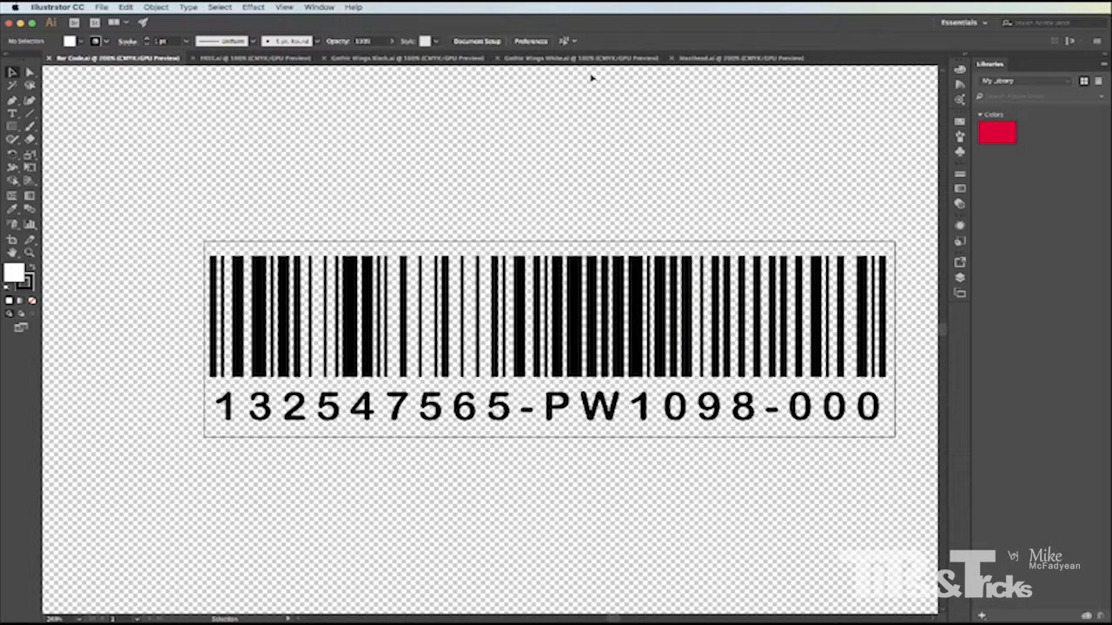
- Switch to Photoshop and compare the original and edited tattoo photos: Original Tat1, Tat 1, Original Tat2 and Tat 2
{"action": "key", "text": "a"}
{"action": "key", "text": "super+Tab"}
{"action": "key", "text": "super+Tab"}
{"action": "key", "text": "super+Tab"}
{"action": "key", "text": "super+Tab"}
{"action": "key", "text": "super+Tab"}
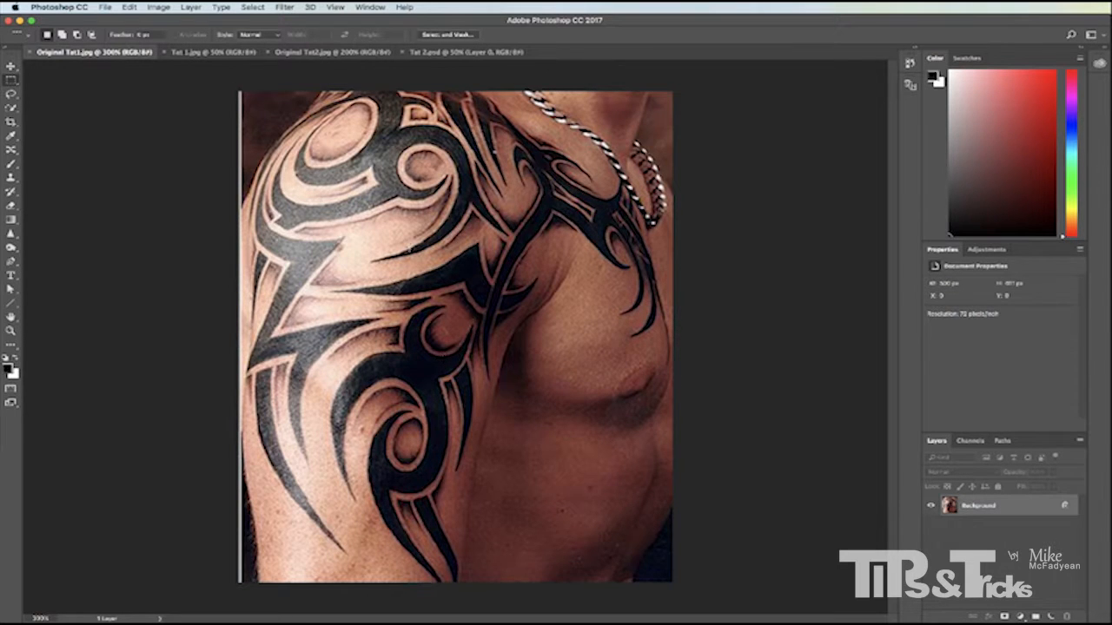
{"action": "left_click", "coordinate": [191, 54]}
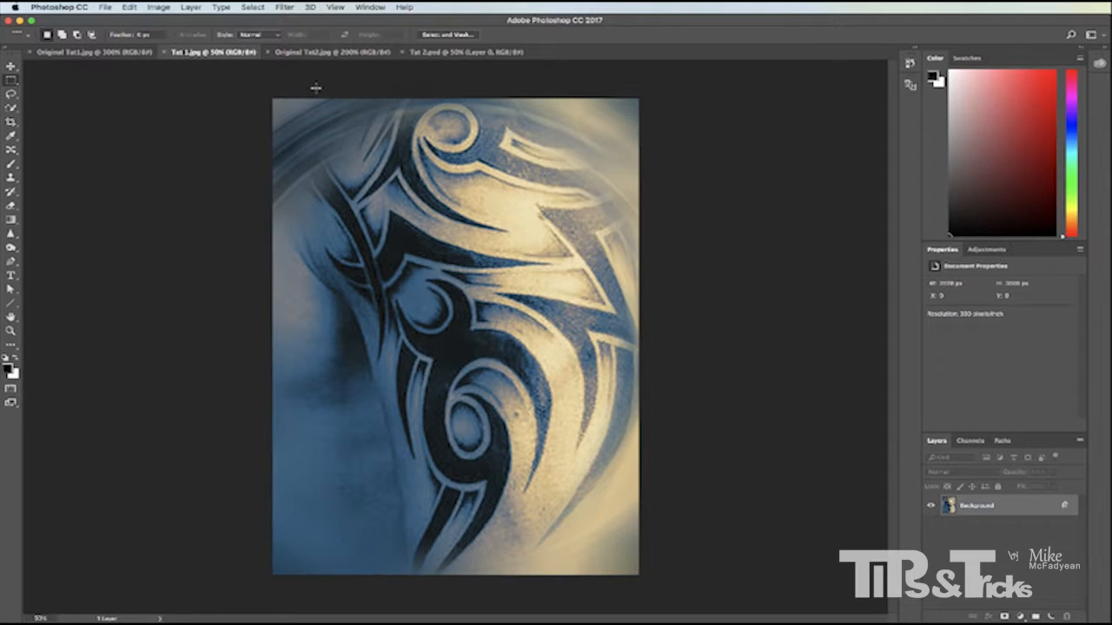
{"action": "left_click", "coordinate": [298, 52]}
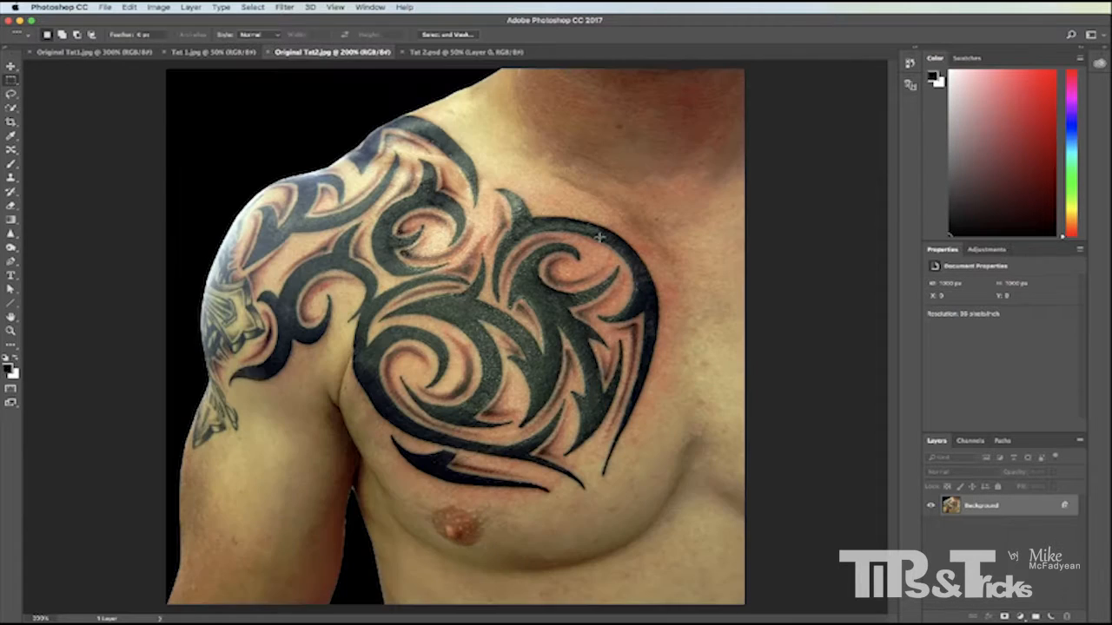
{"action": "left_click", "coordinate": [431, 54]}
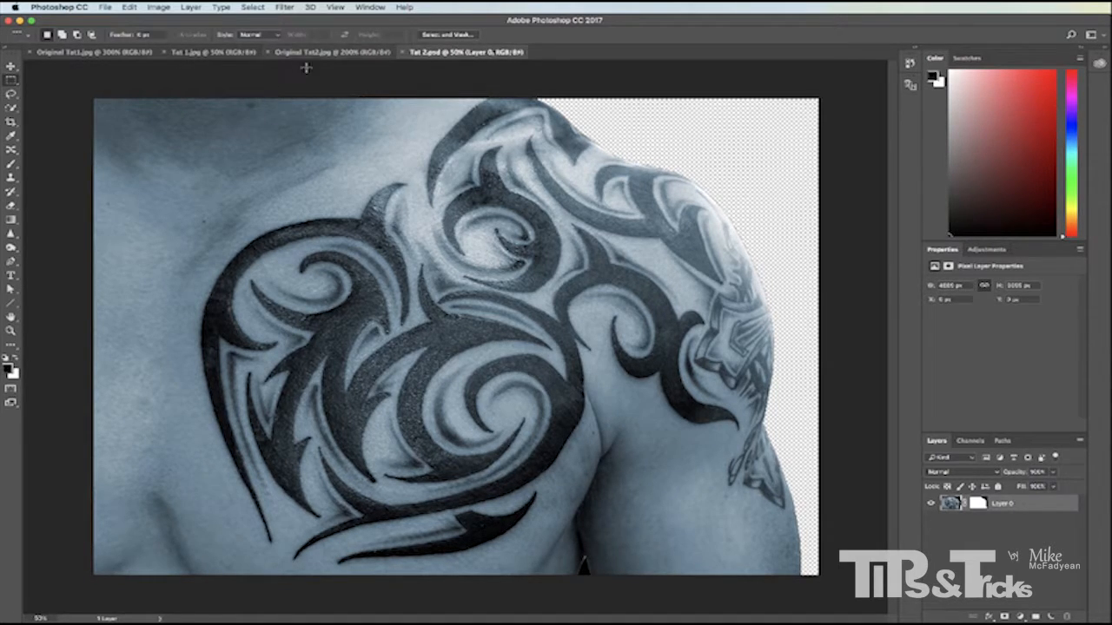
- Switch to TextEdit and look over the body art article in text.rtf
{"action": "key", "text": "super+Tab"}
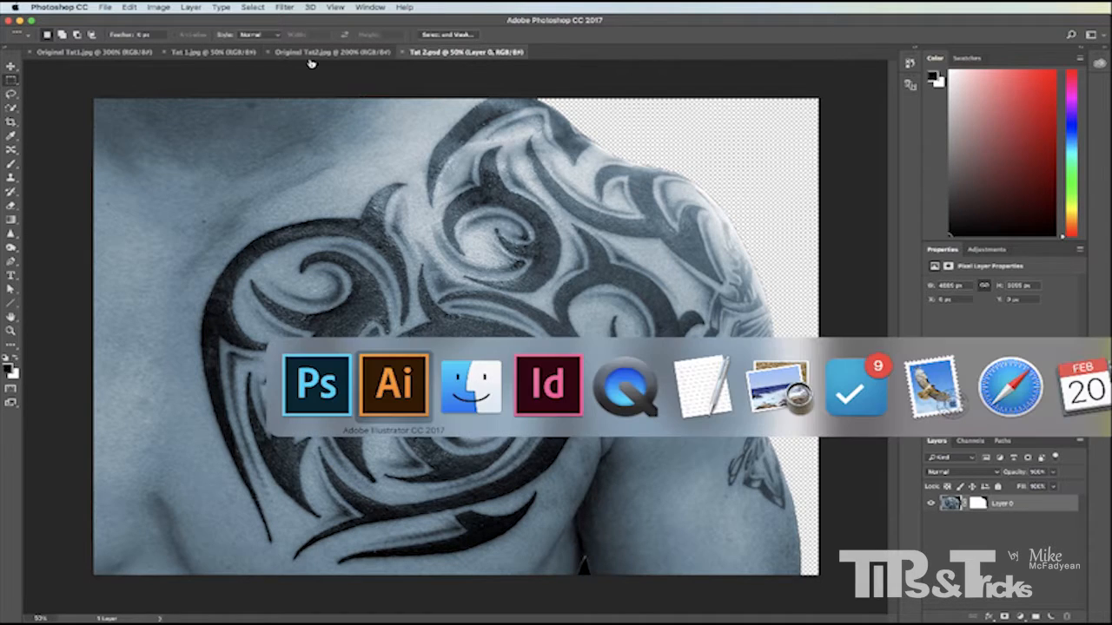
{"action": "key", "text": "super+Tab"}
{"action": "key", "text": "super+Tab"}
{"action": "key", "text": "super+Tab"}
{"action": "key", "text": "super+Tab"}
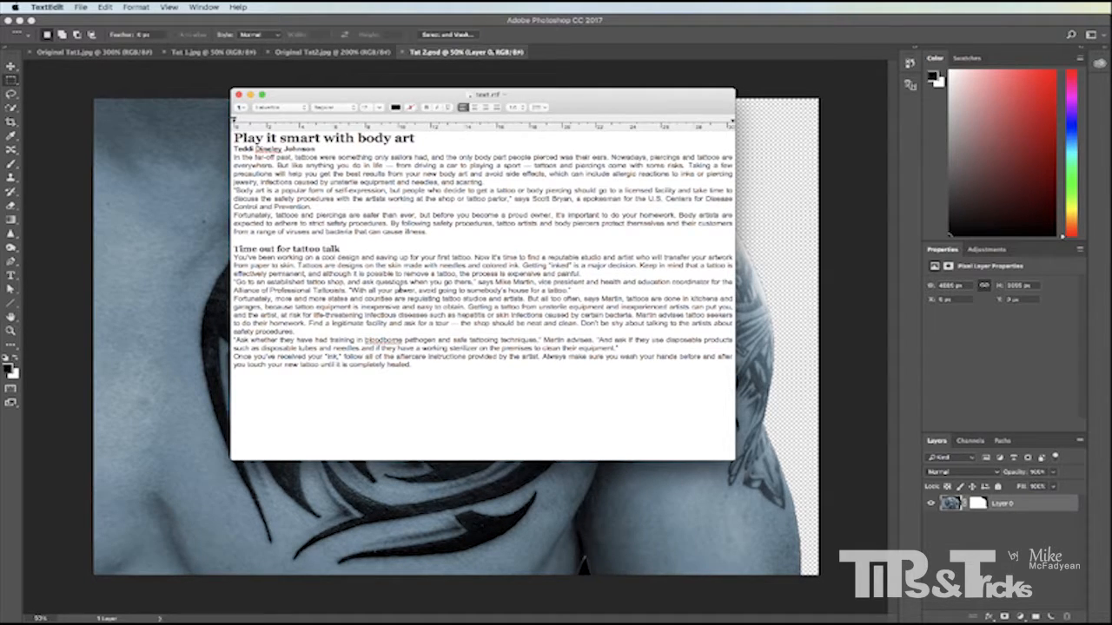
- Switch back to InDesign's start screen
{"action": "key", "text": "super+Tab"}
{"action": "key", "text": "super+Tab"}
{"action": "key", "text": "super+Tab"}
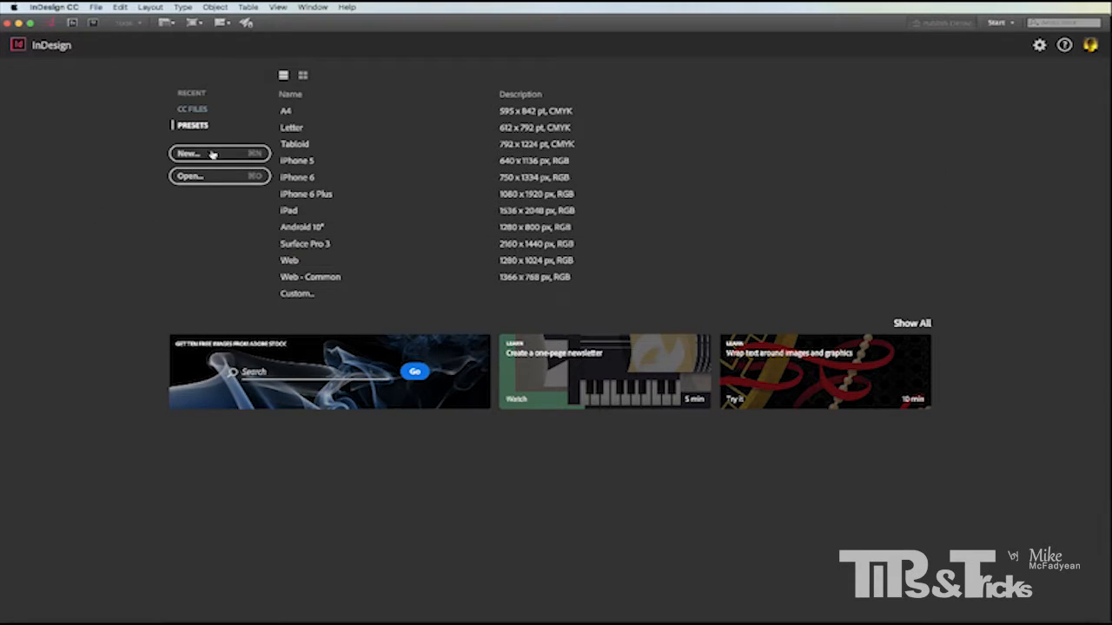
{"action": "left_click", "coordinate": [98, 8]}
{"action": "mouse_move", "coordinate": [109, 23]}
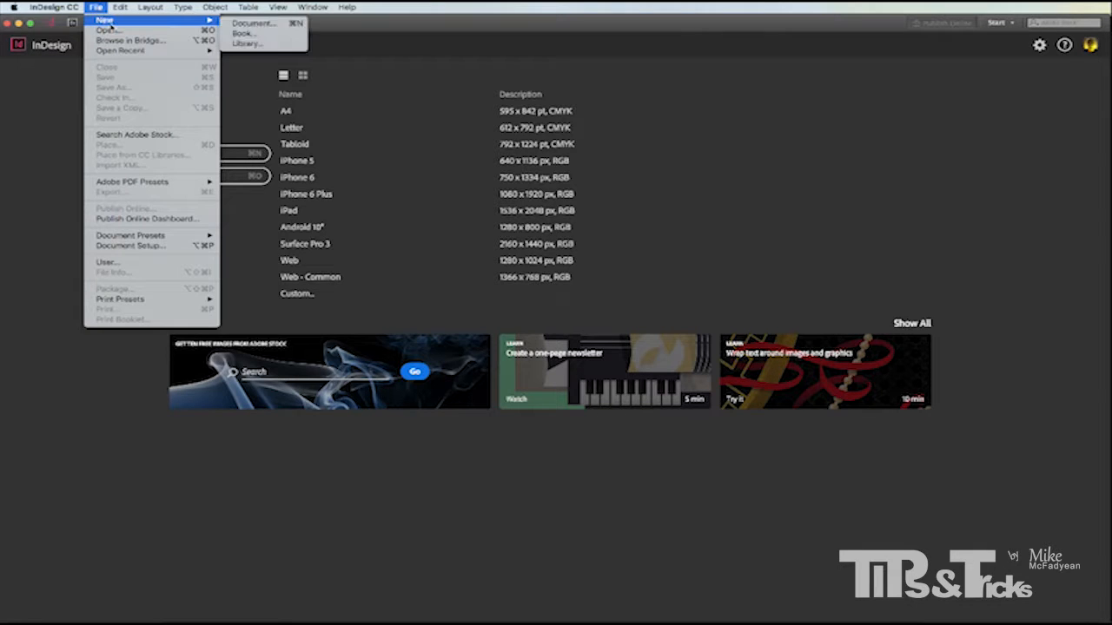
{"action": "left_click", "coordinate": [278, 25]}
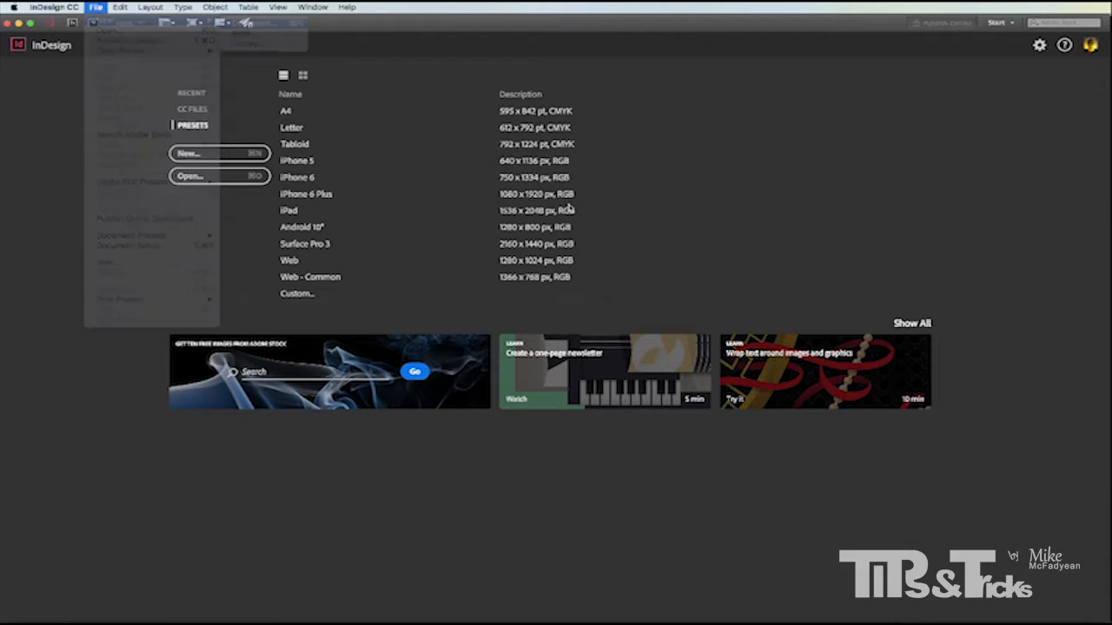
{"action": "left_click_drag", "start_coordinate": [690, 257], "coordinate": [456, 167]}
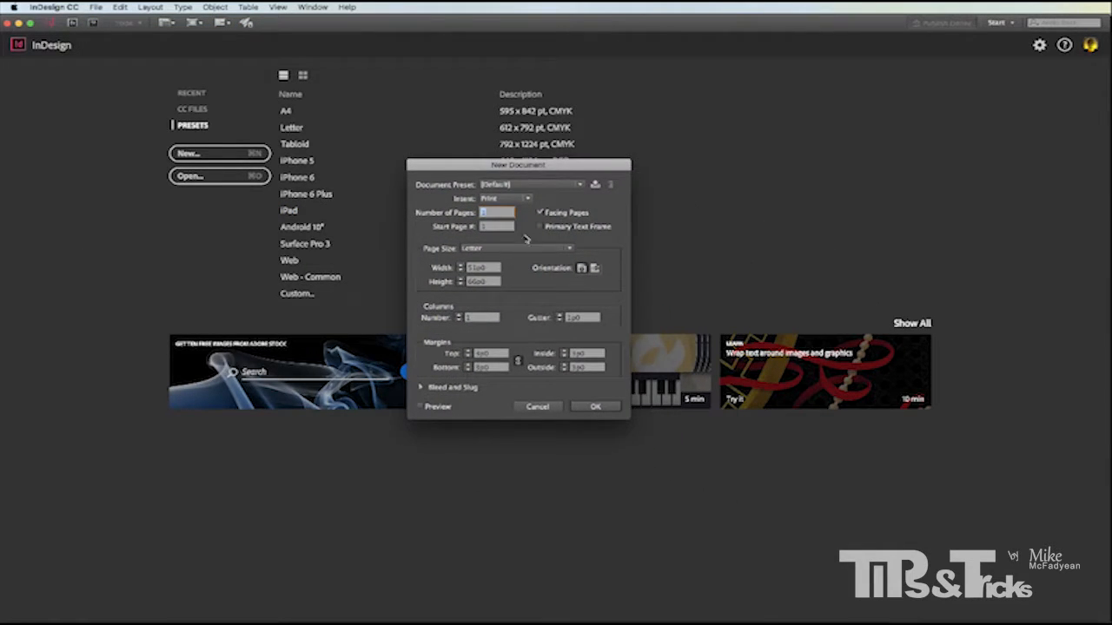
{"action": "left_click", "coordinate": [422, 408]}
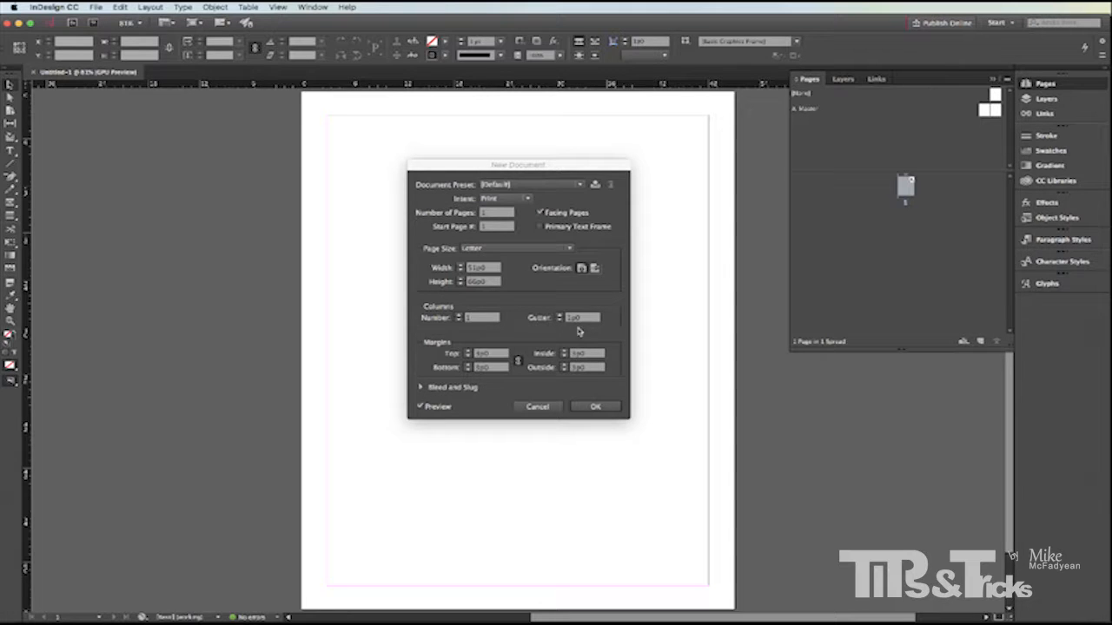
{"action": "left_click", "coordinate": [545, 408]}
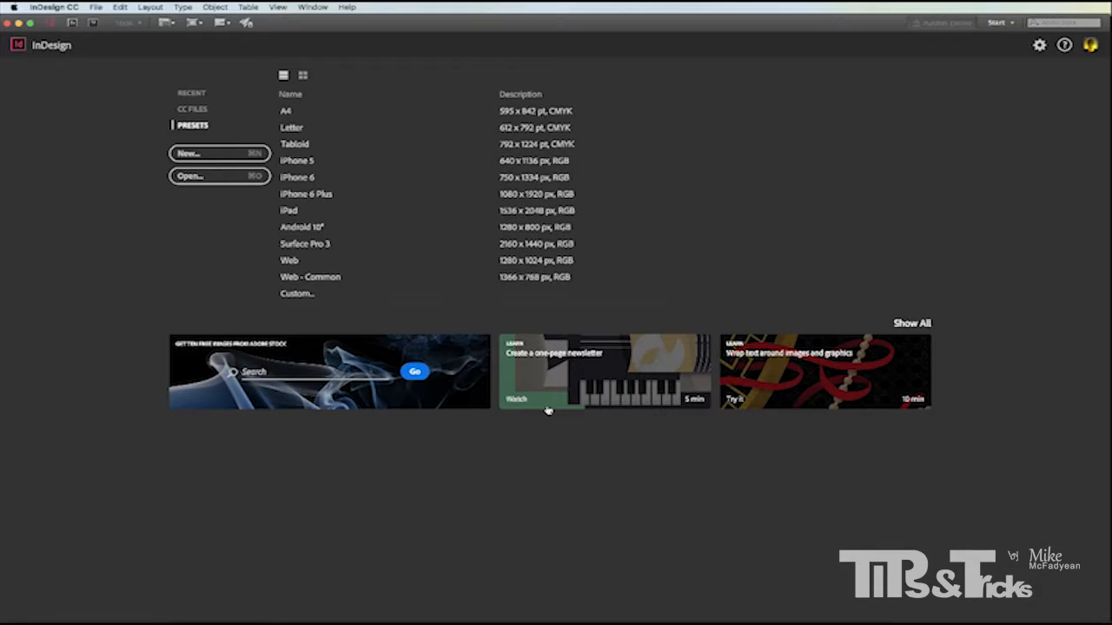
- Set the horizontal and vertical ruler units to Millimeters in the Units & Increments preferences
{"action": "left_click", "coordinate": [49, 8]}
{"action": "mouse_move", "coordinate": [67, 32]}
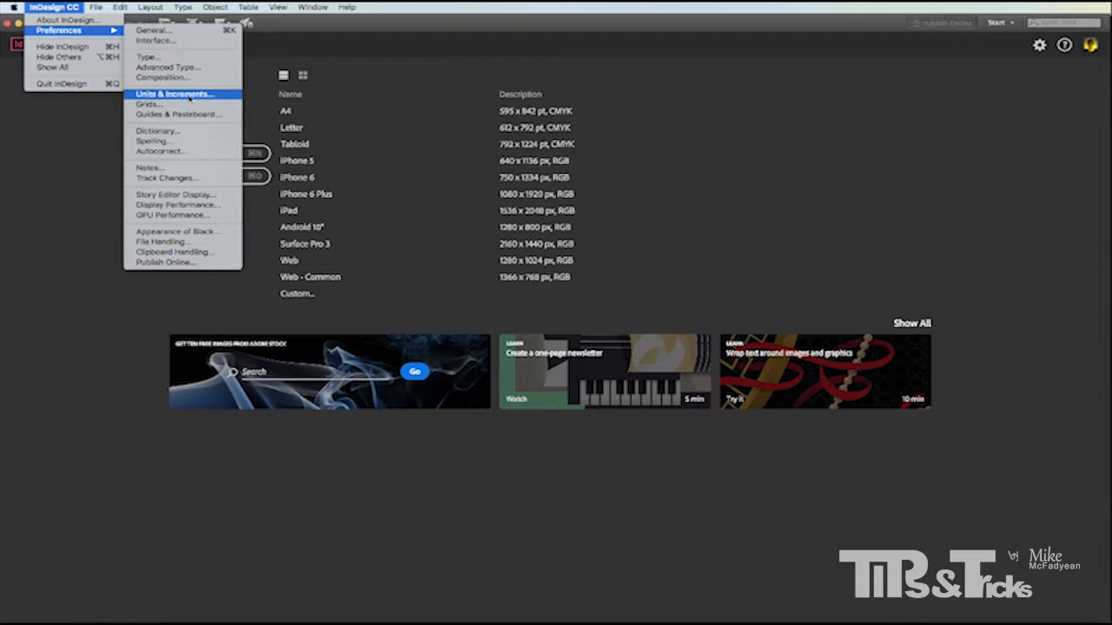
{"action": "left_click", "coordinate": [174, 94]}
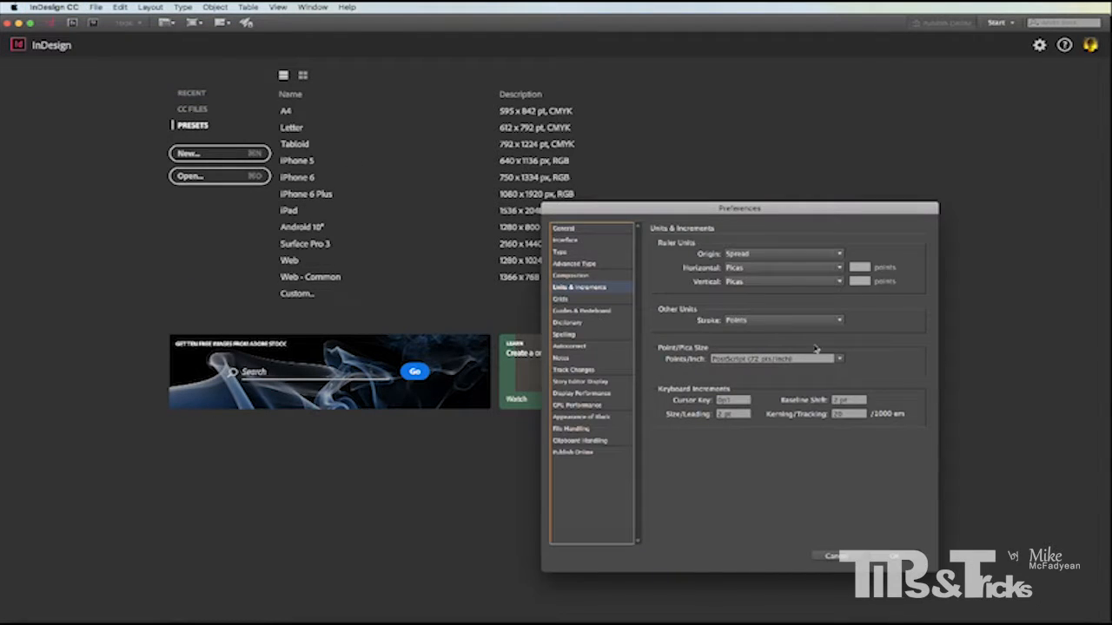
{"action": "left_click", "coordinate": [742, 270]}
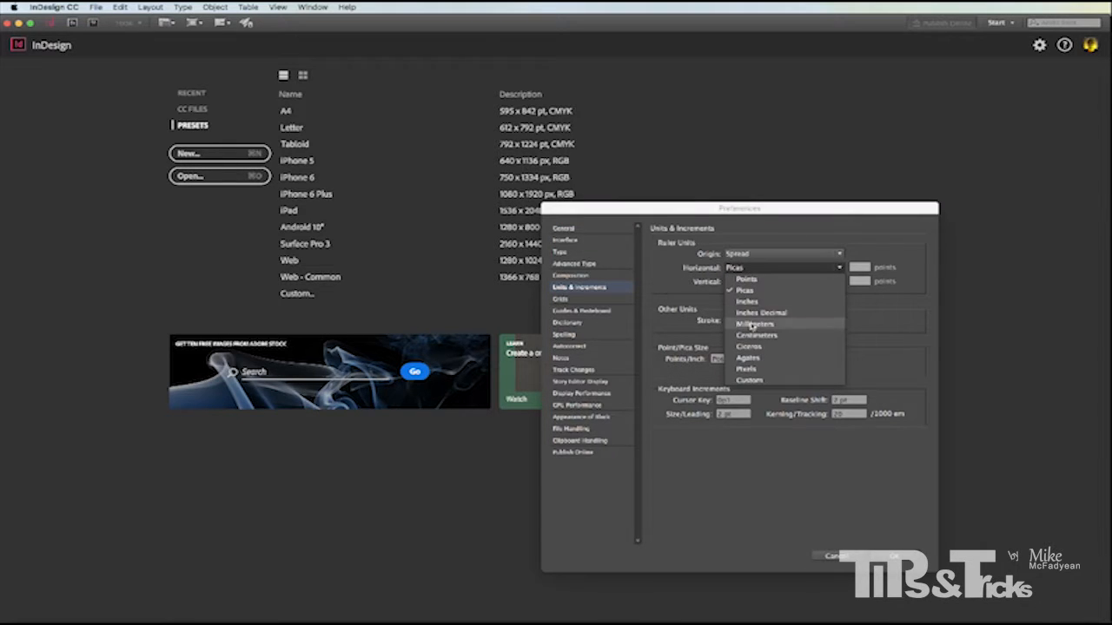
{"action": "left_click", "coordinate": [752, 327]}
{"action": "left_click", "coordinate": [752, 283]}
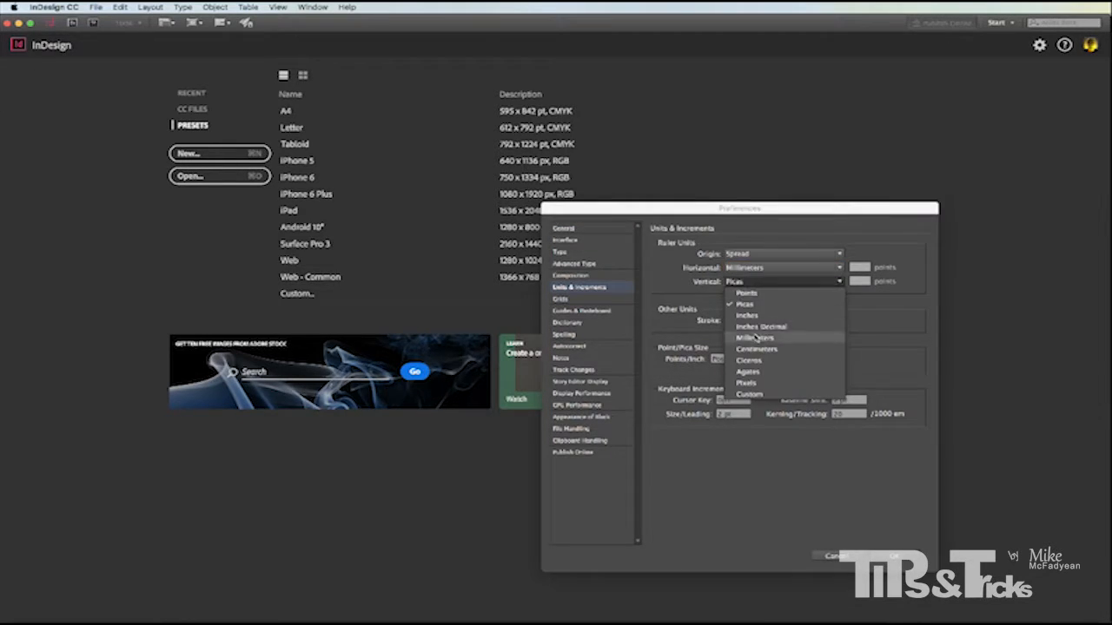
{"action": "left_click", "coordinate": [753, 339]}
{"action": "left_click", "coordinate": [893, 557]}
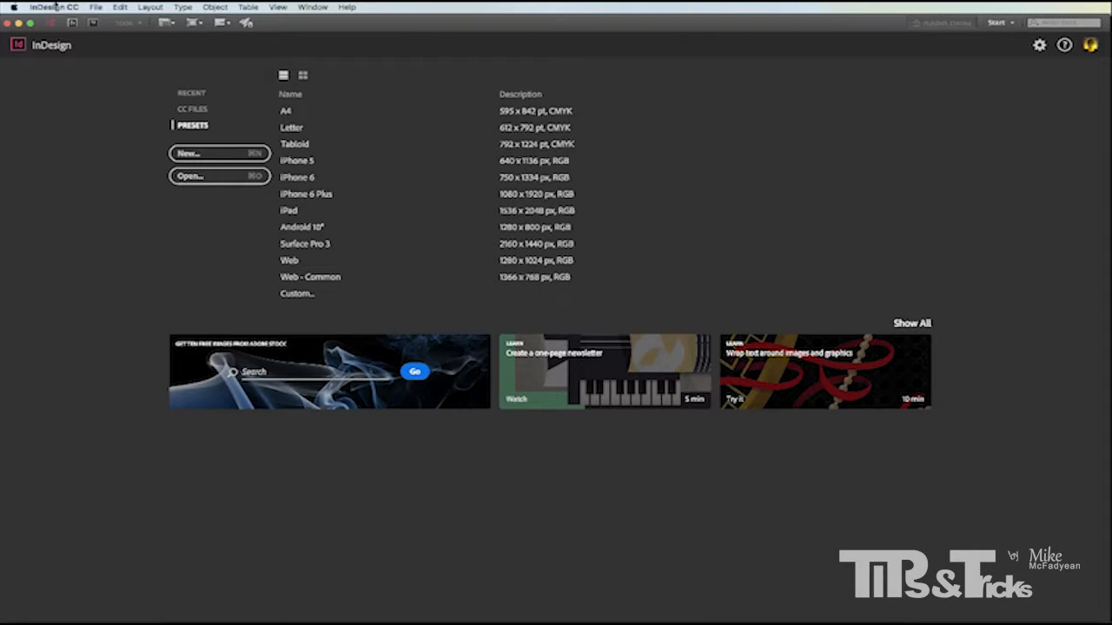
- Start a new print document with 4 pages and the A4 page size
{"action": "left_click", "coordinate": [97, 7]}
{"action": "mouse_move", "coordinate": [109, 19]}
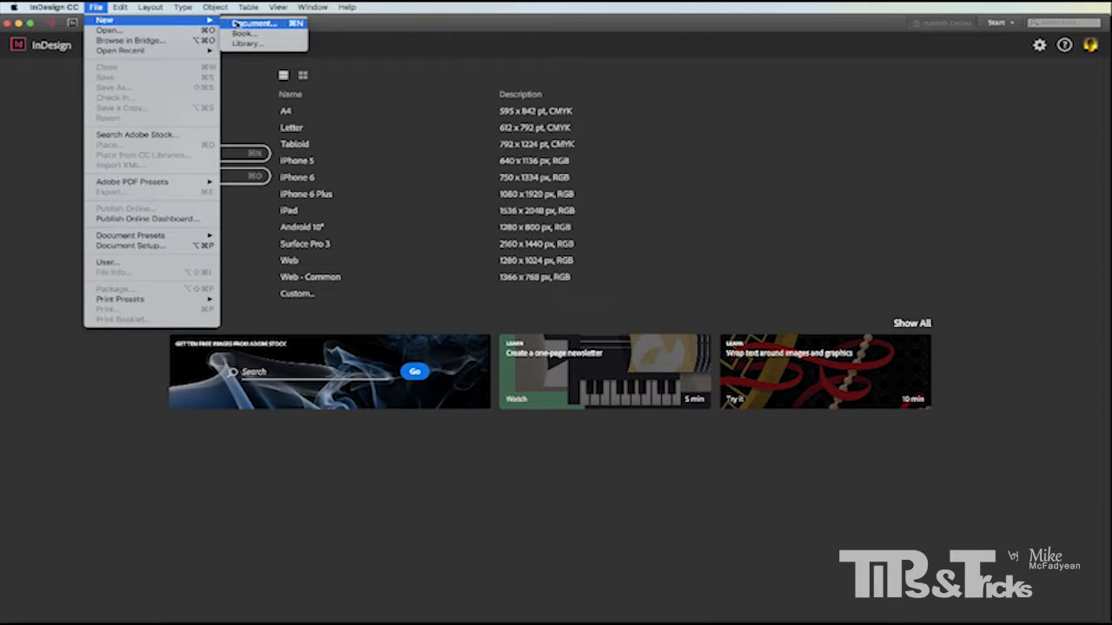
{"action": "left_click", "coordinate": [252, 22]}
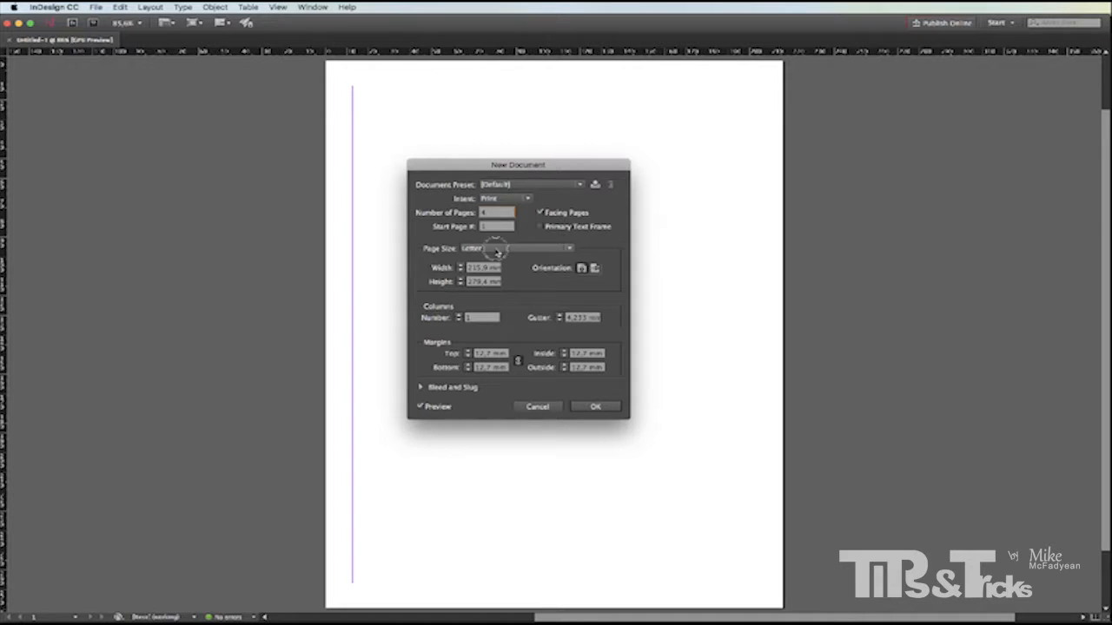
{"action": "left_click", "coordinate": [499, 250]}
{"action": "left_click", "coordinate": [480, 330]}
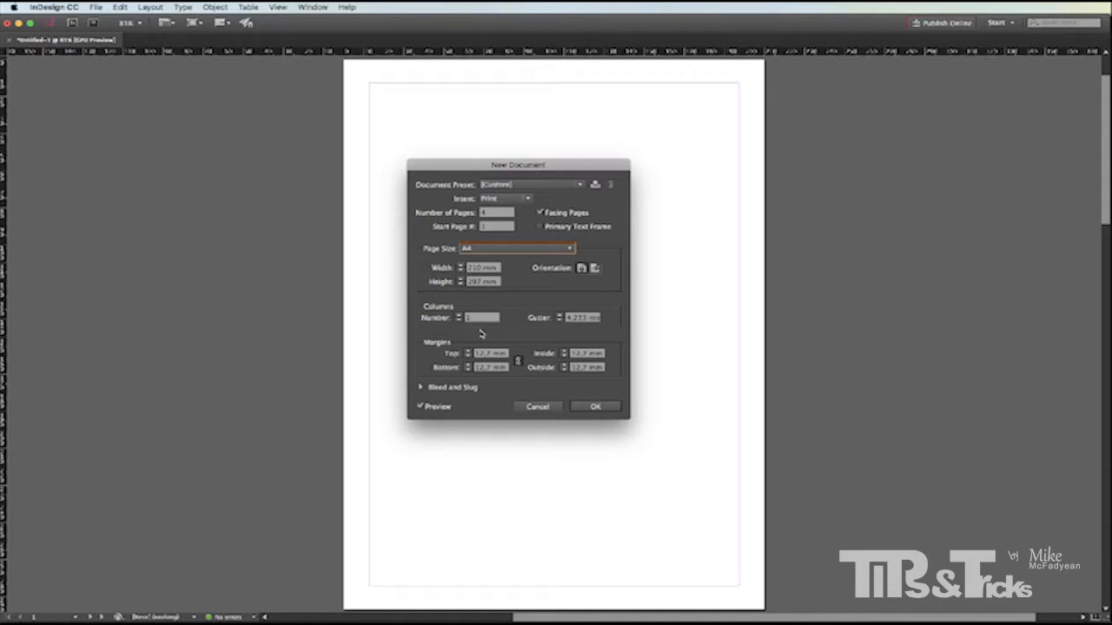
- Set the new document to 5 columns with a 4 mm gutter
{"action": "left_click", "coordinate": [460, 315]}
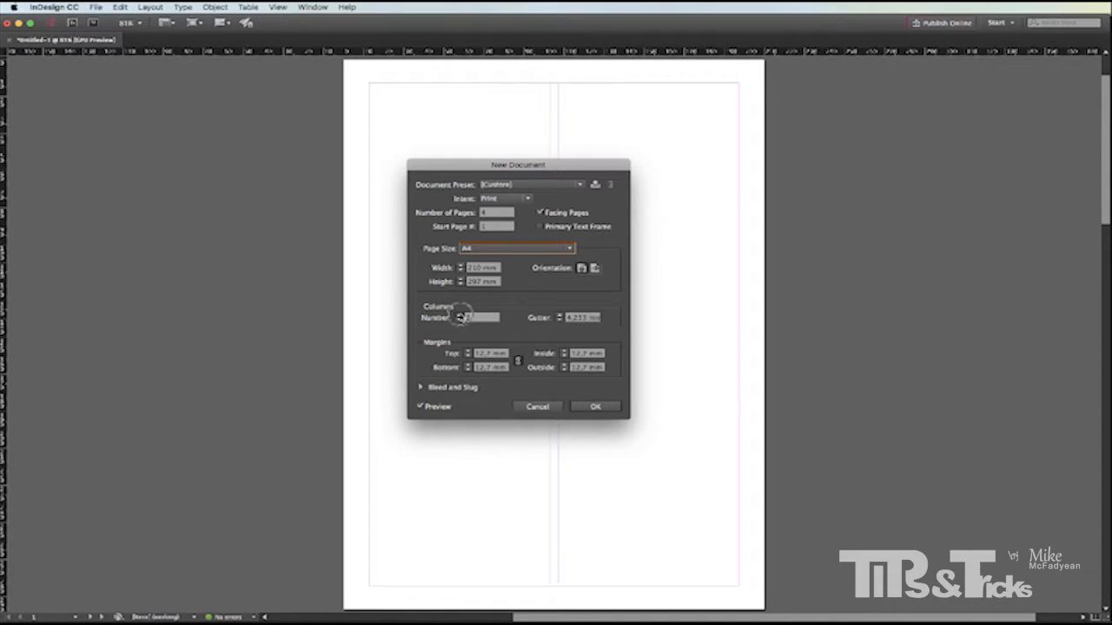
{"action": "left_click", "coordinate": [460, 315]}
{"action": "left_click", "coordinate": [459, 314]}
{"action": "left_click", "coordinate": [459, 315]}
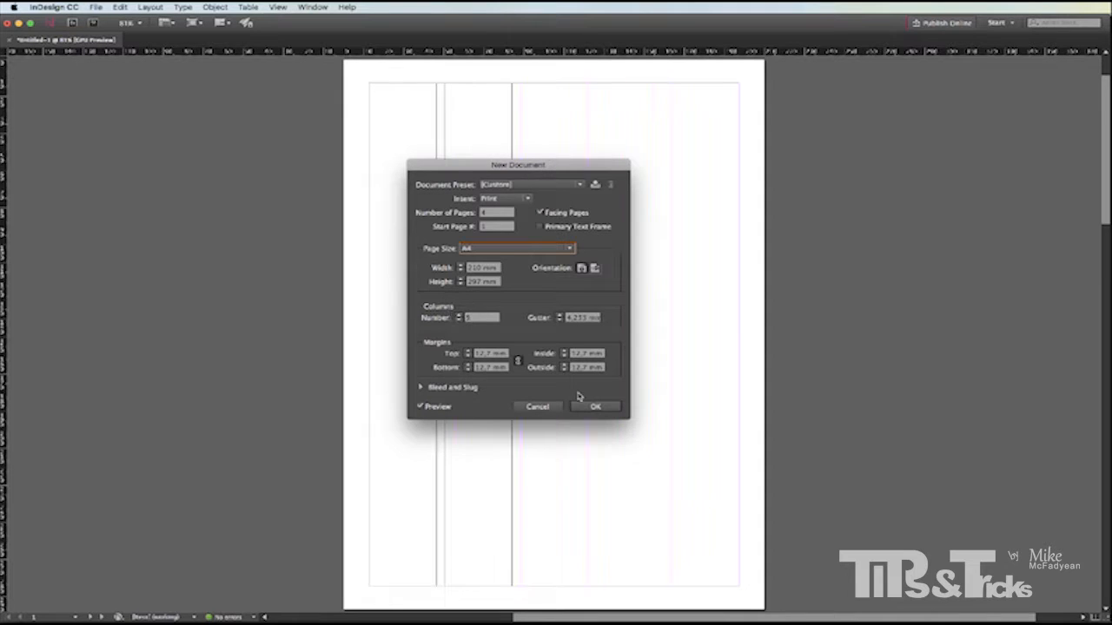
{"action": "left_click", "coordinate": [559, 321]}
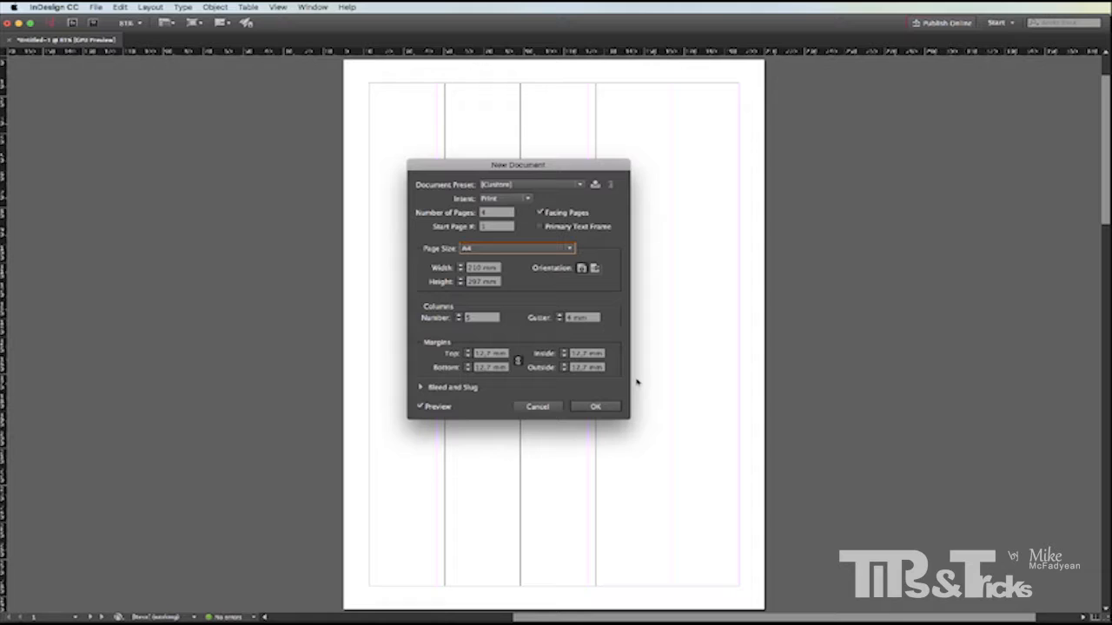
- Unlink the margins and set them to 30 mm top, 25 mm bottom, 30 mm inside and 20 mm outside
{"action": "left_click", "coordinate": [519, 362]}
{"action": "left_click_drag", "start_coordinate": [493, 357], "coordinate": [451, 355]}
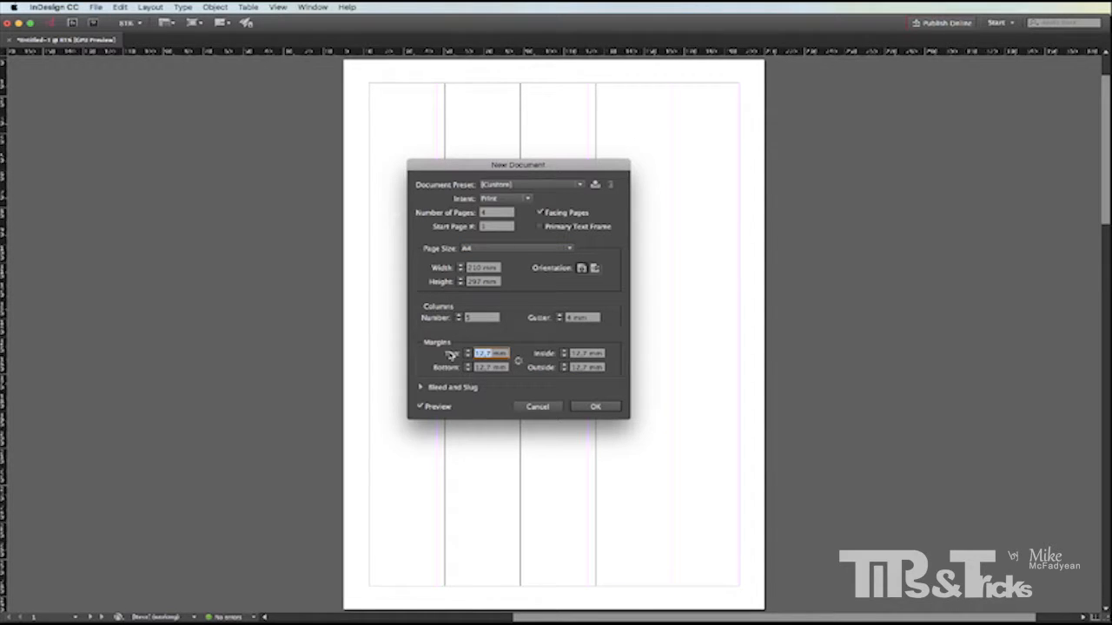
{"action": "type", "text": "6,6 mm"}
{"action": "left_click_drag", "start_coordinate": [495, 368], "coordinate": [417, 368]}
{"action": "type", "text": "8mm"}
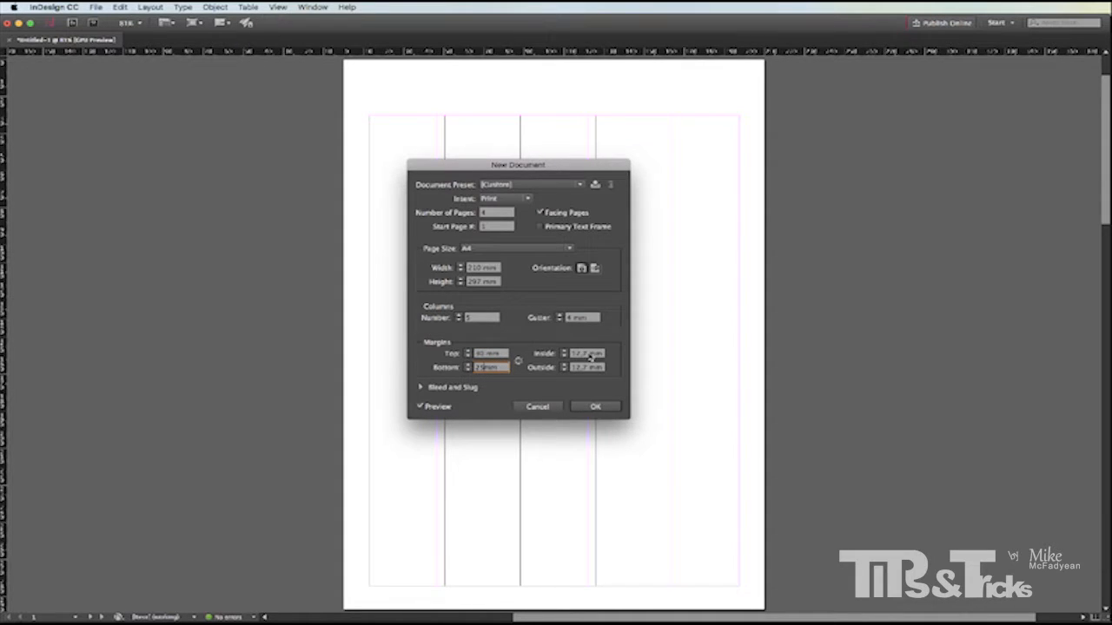
{"action": "left_click_drag", "start_coordinate": [591, 356], "coordinate": [553, 356]}
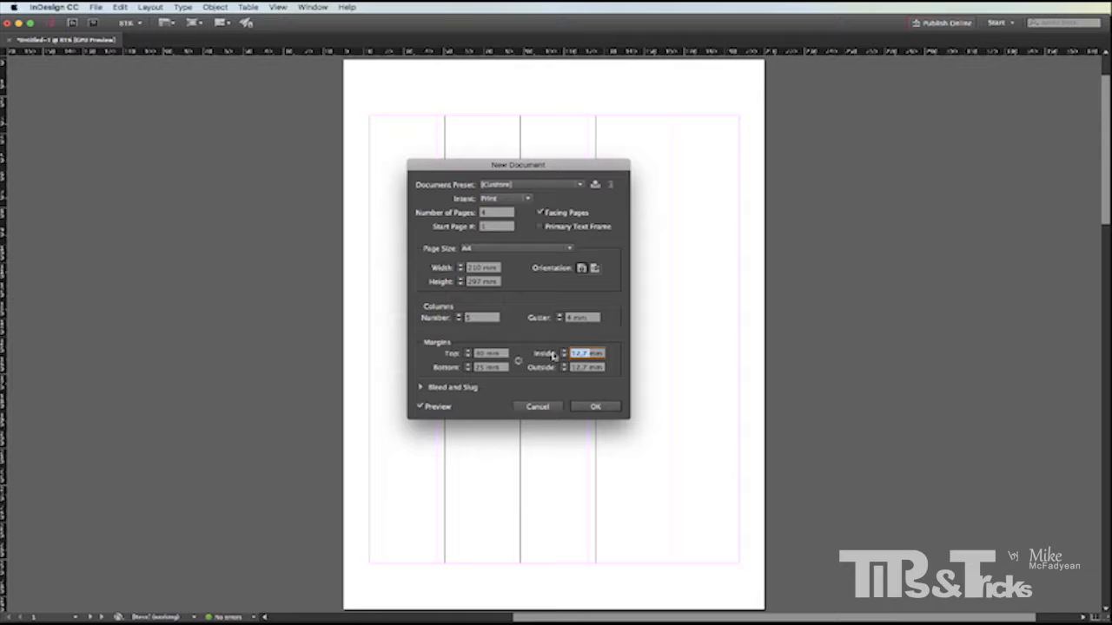
{"action": "type", "text": "80mm"}
{"action": "left_click_drag", "start_coordinate": [590, 370], "coordinate": [547, 370]}
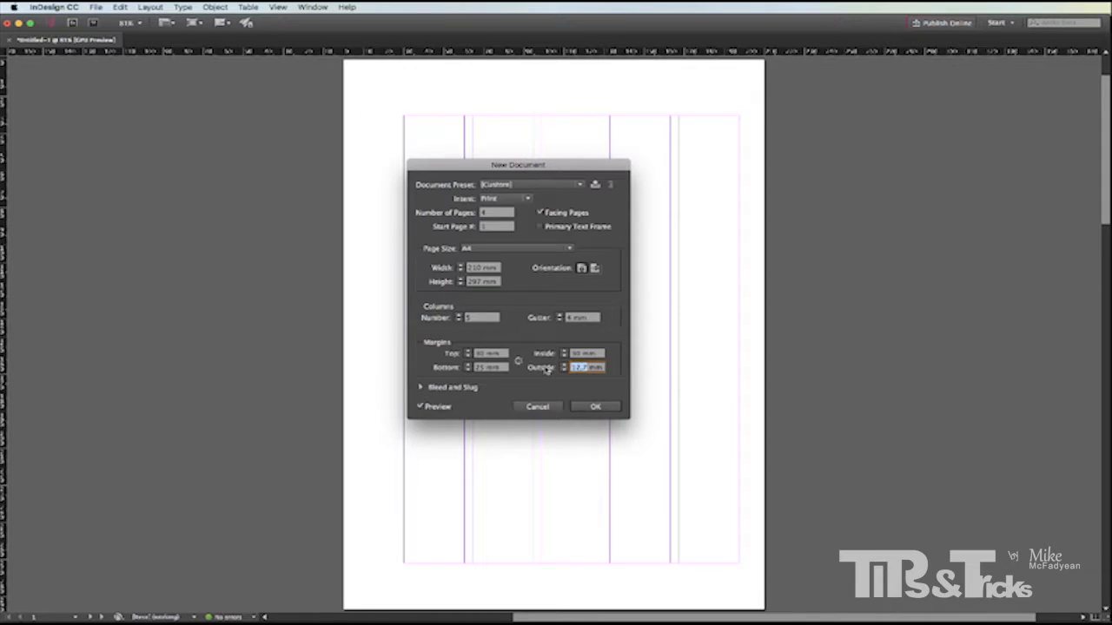
{"action": "type", "text": "20"}
- Set a 2 mm bleed on all sides and create the document
{"action": "left_click", "coordinate": [420, 388]}
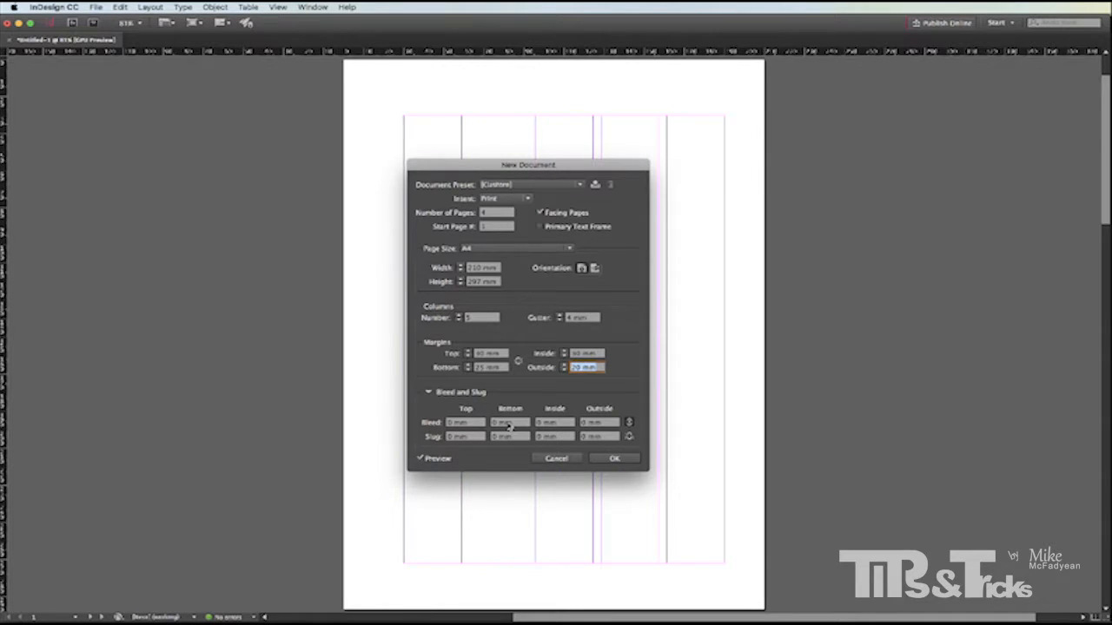
{"action": "left_click", "coordinate": [506, 423]}
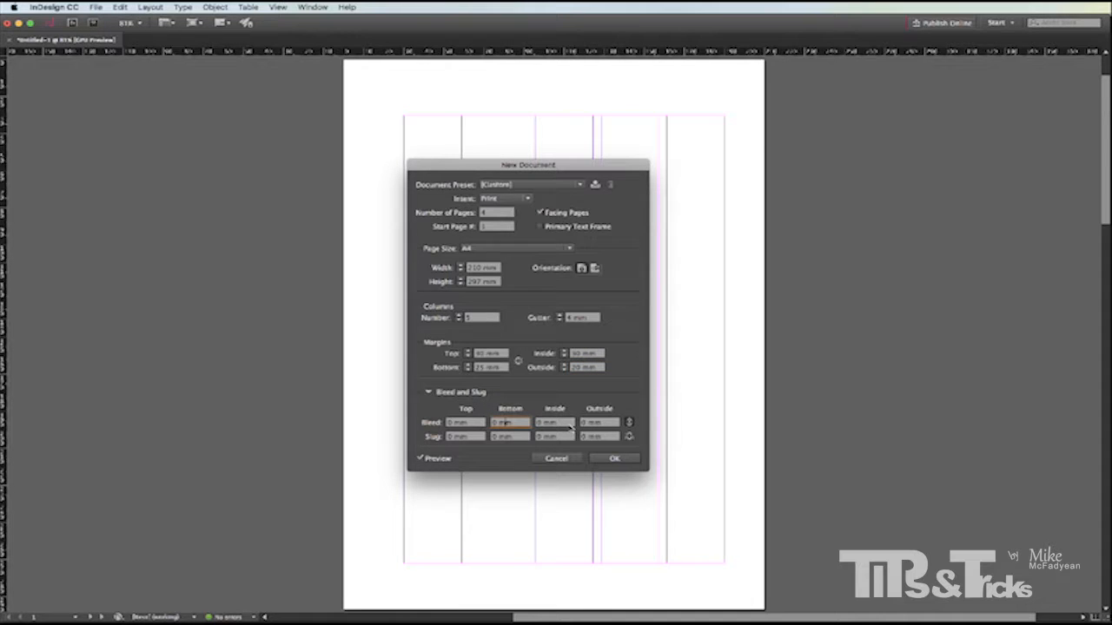
{"action": "type", "text": "2"}
{"action": "left_click", "coordinate": [551, 424]}
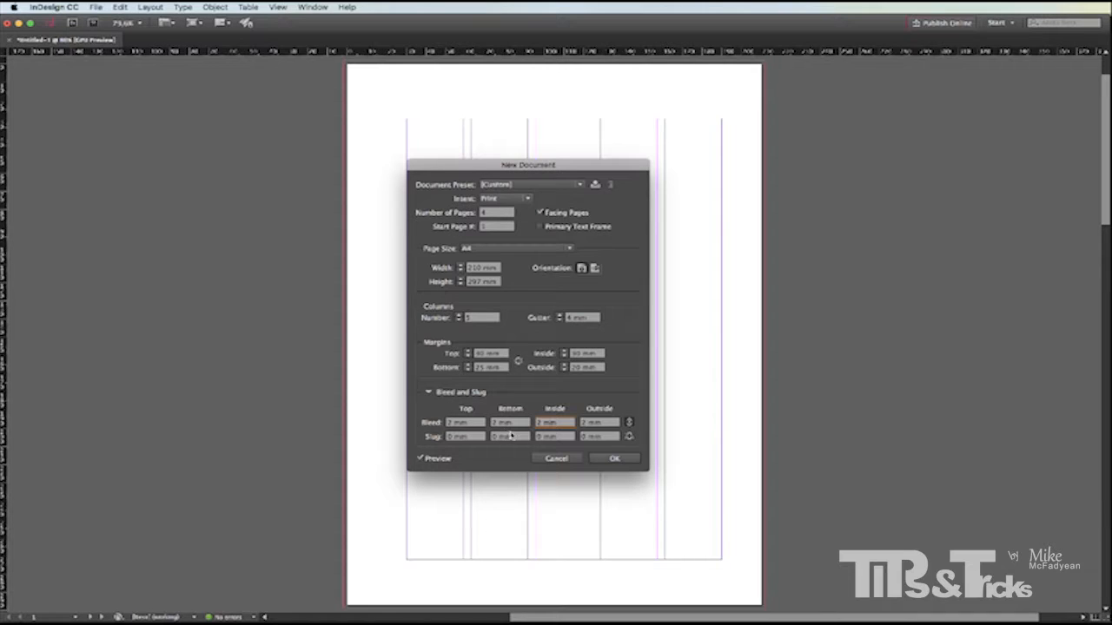
{"action": "double_click", "coordinate": [509, 435]}
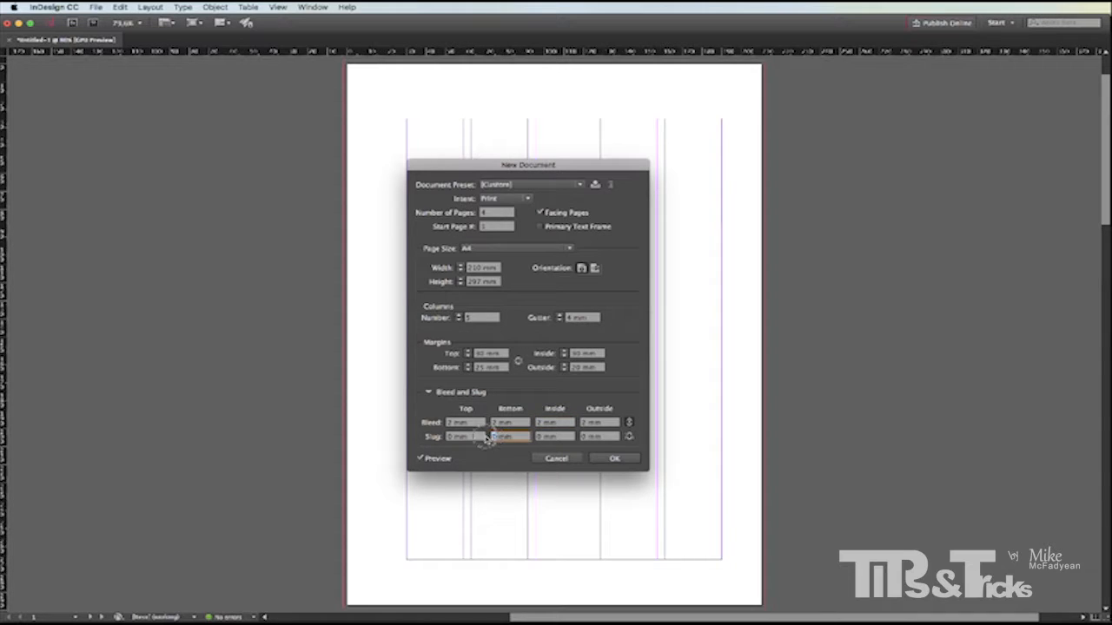
{"action": "type", "text": "1"}
{"action": "left_click", "coordinate": [615, 459]}
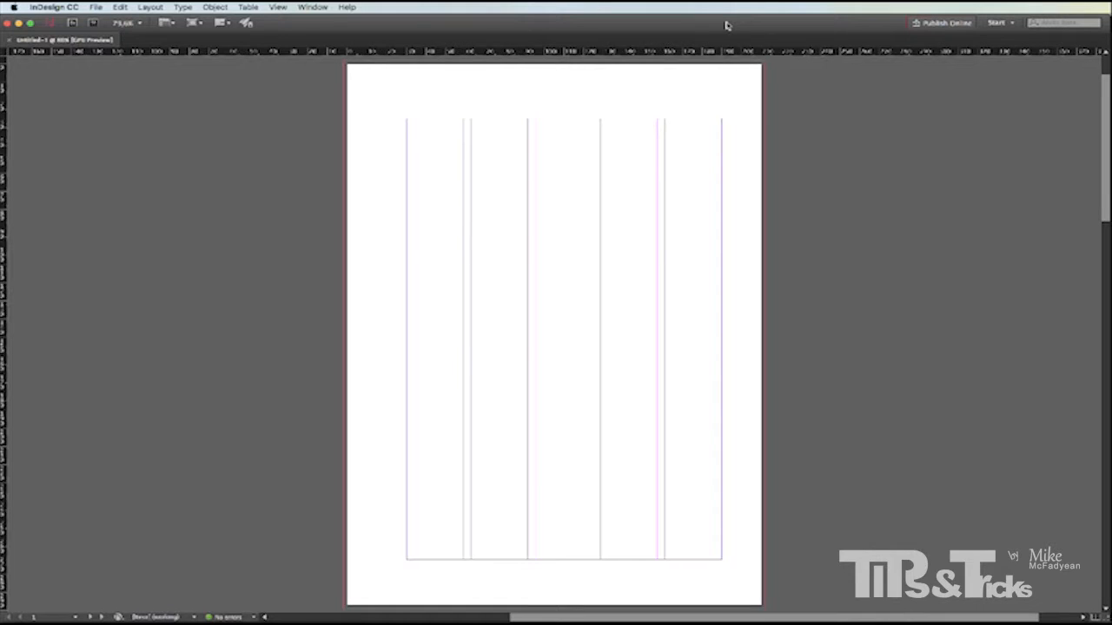
- Switch to the Advanced workspace and go through the document's spreads, returning to page 1
{"action": "left_click", "coordinate": [998, 24]}
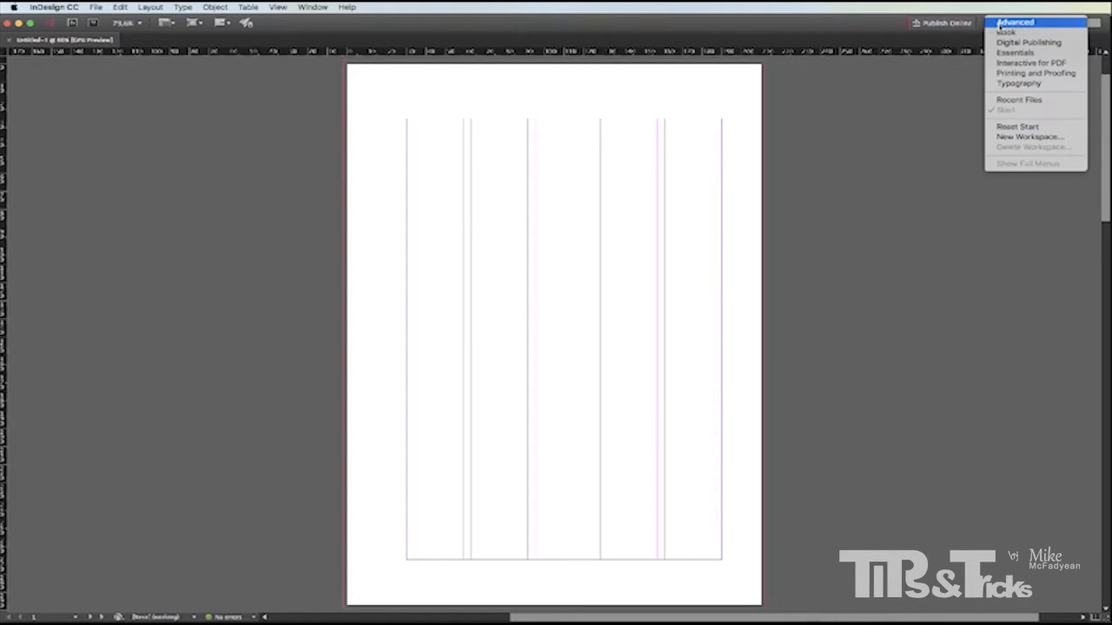
{"action": "left_click", "coordinate": [1015, 22]}
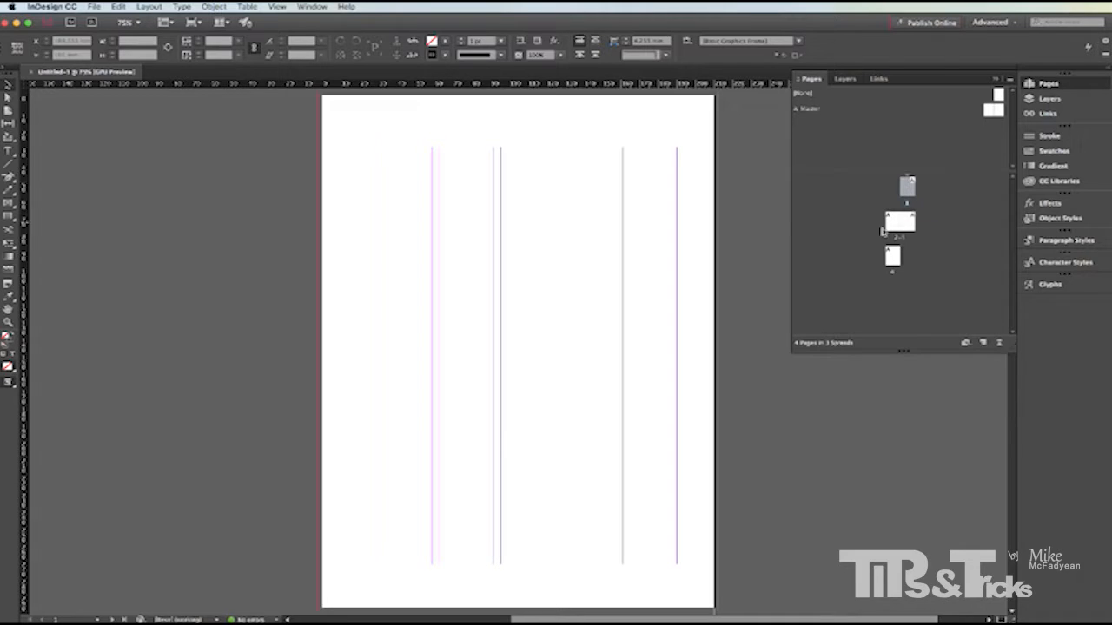
{"action": "double_click", "coordinate": [895, 224]}
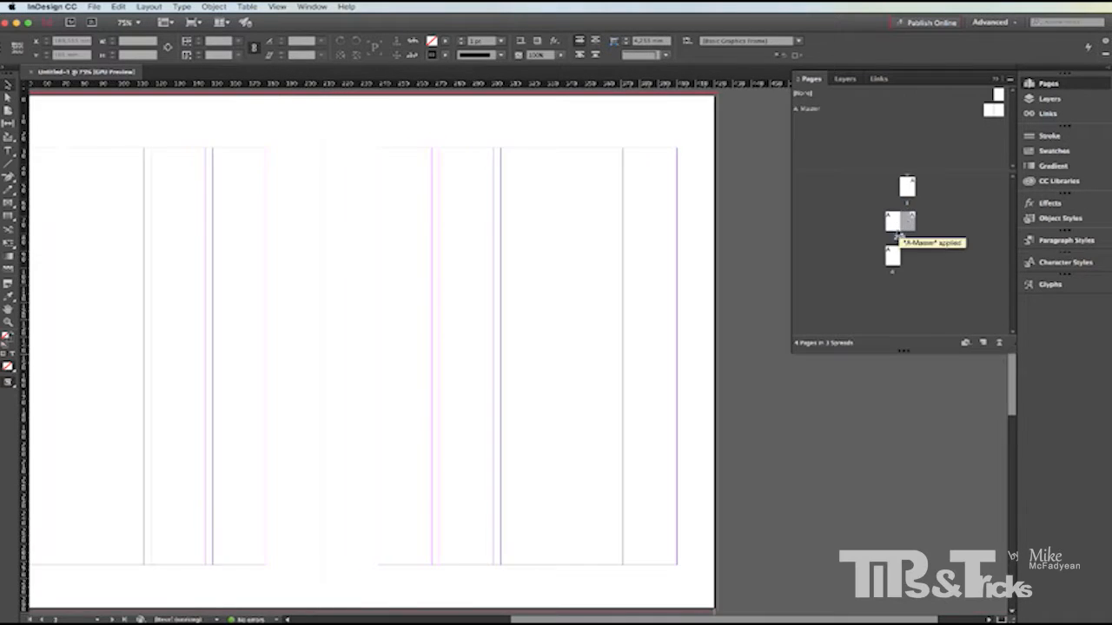
{"action": "double_click", "coordinate": [893, 256]}
{"action": "double_click", "coordinate": [905, 188]}
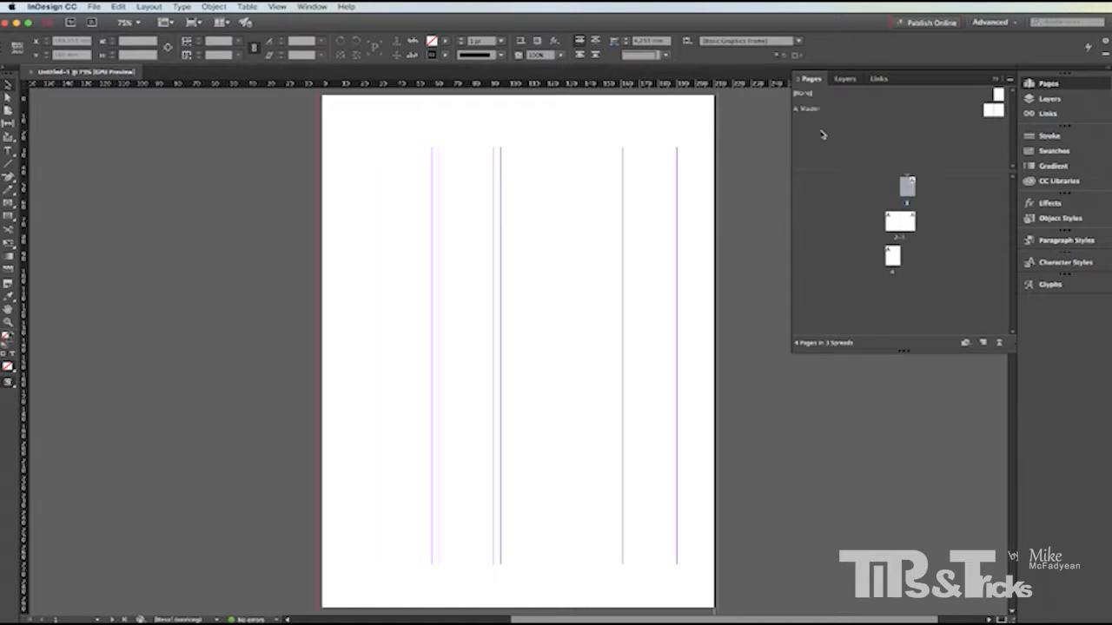
- Create a new one-page A4 master named Cover
{"action": "left_click", "coordinate": [1010, 80]}
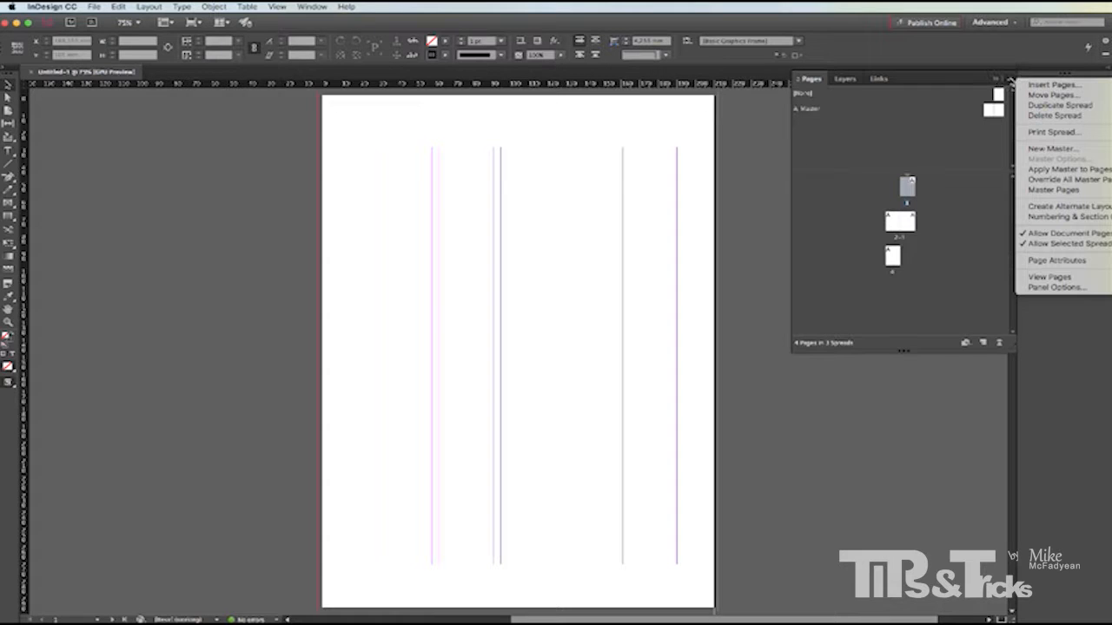
{"action": "left_click", "coordinate": [1032, 150]}
{"action": "double_click", "coordinate": [706, 357]}
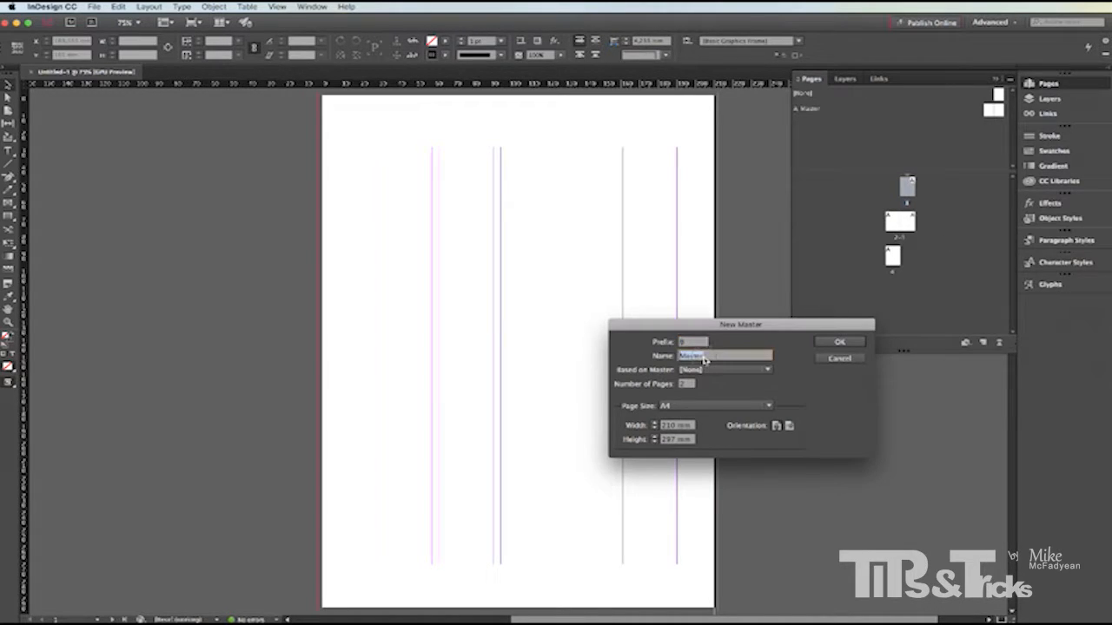
{"action": "type", "text": "Cover"}
{"action": "left_click", "coordinate": [687, 384]}
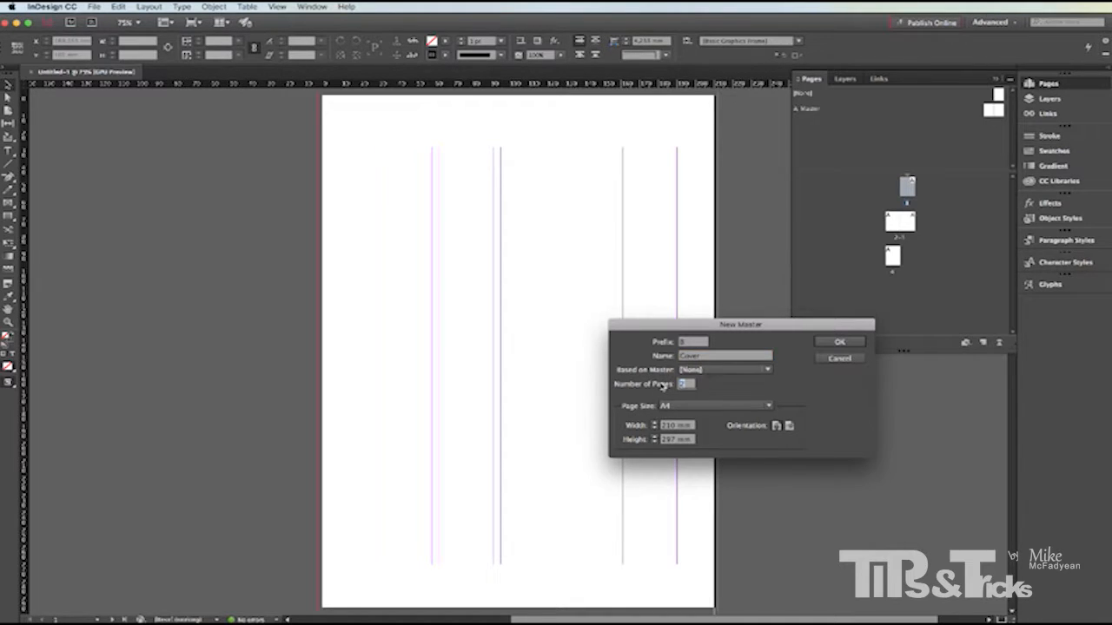
{"action": "type", "text": "1"}
{"action": "left_click", "coordinate": [855, 343]}
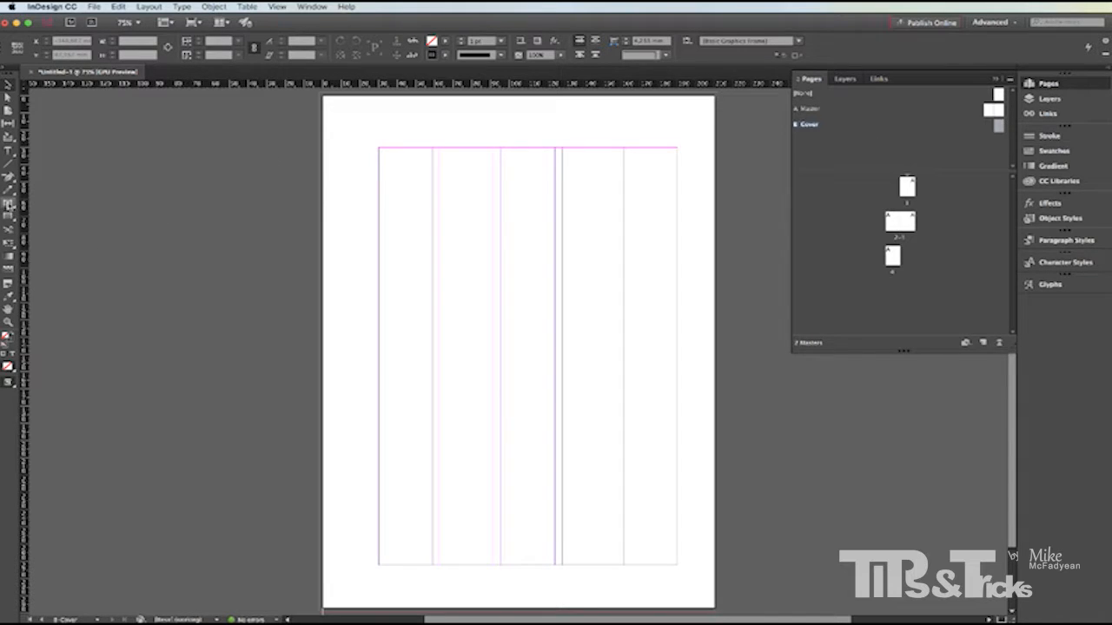
- Draw a frame about 214 × 79 mm across the upper part of the Cover master out to the bleed and place Masthead.ai in it
{"action": "left_click", "coordinate": [9, 205]}
{"action": "left_click_drag", "start_coordinate": [320, 94], "coordinate": [719, 228]}
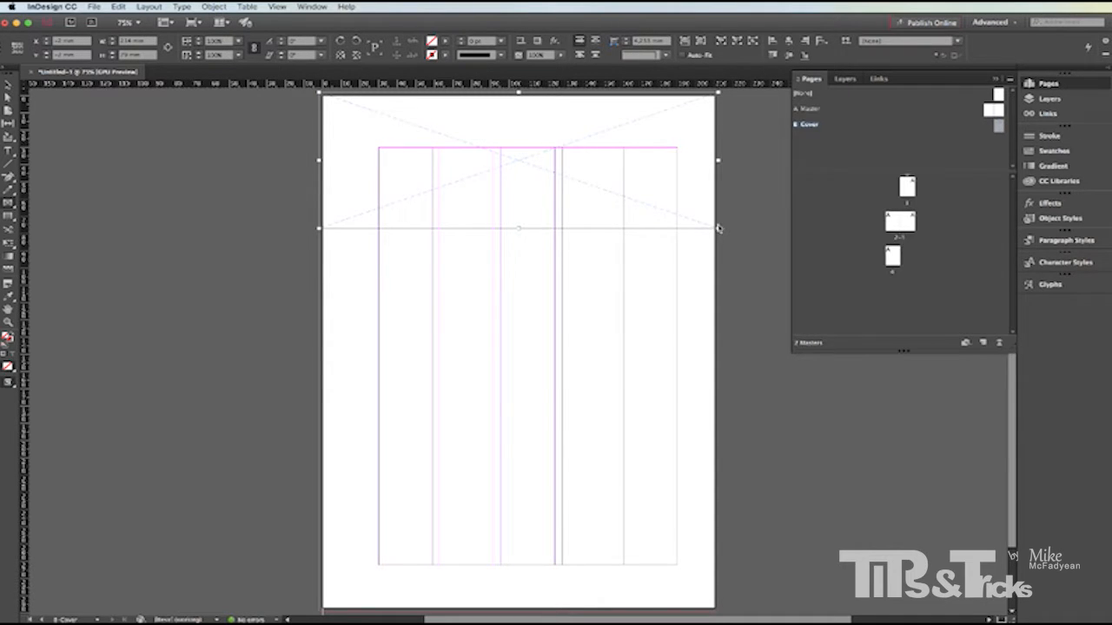
{"action": "key", "text": "super+d"}
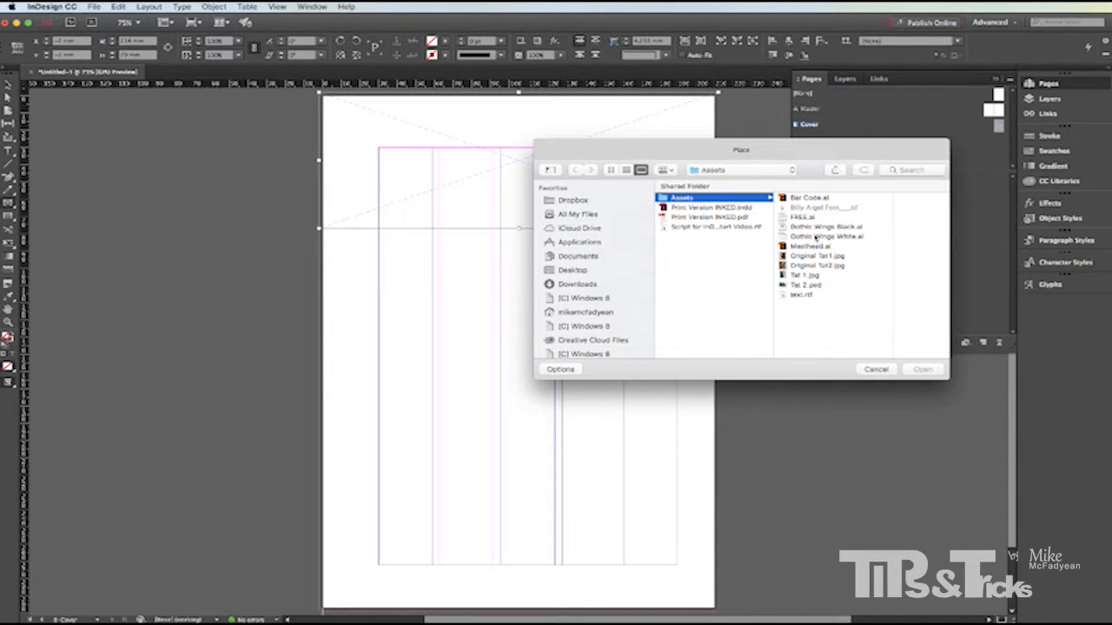
{"action": "left_click", "coordinate": [810, 247]}
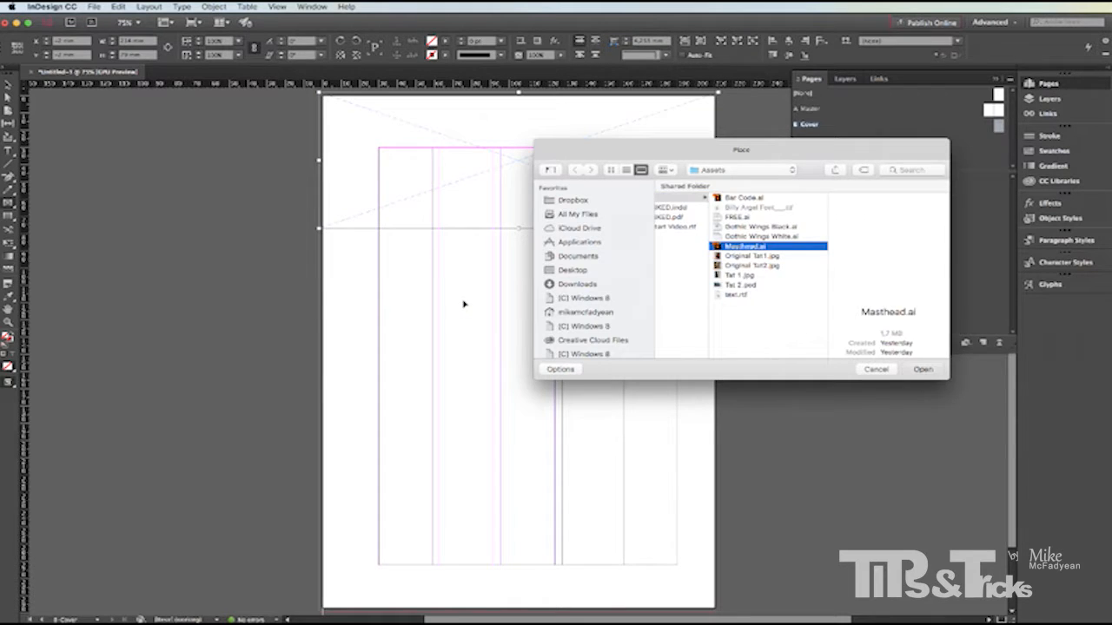
{"action": "key", "text": "Return"}
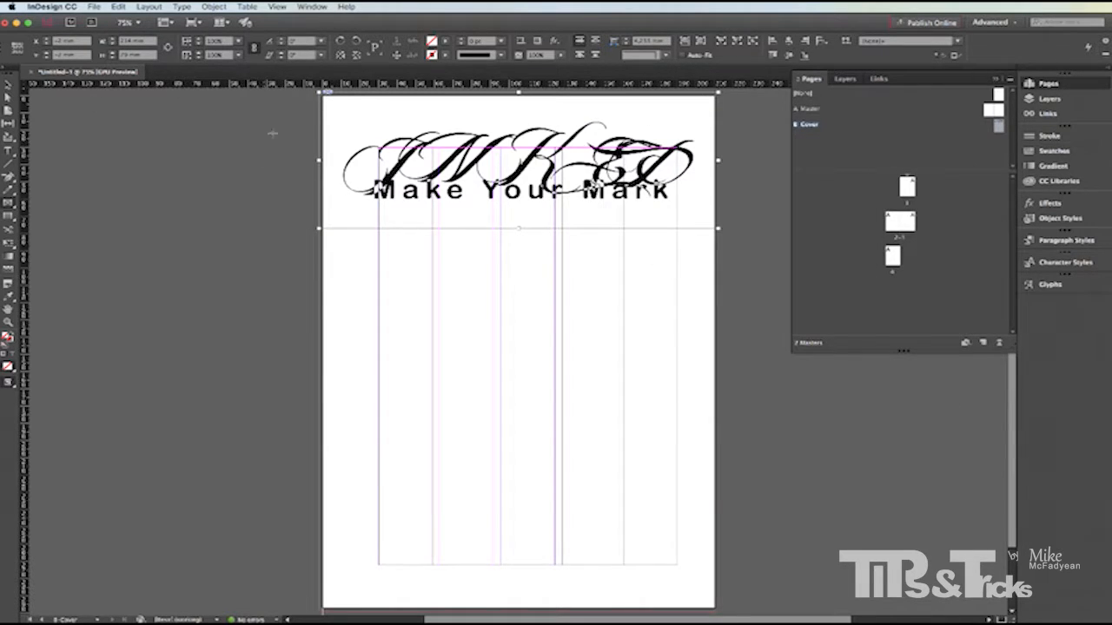
{"action": "left_click", "coordinate": [7, 86]}
{"action": "left_click", "coordinate": [170, 195]}
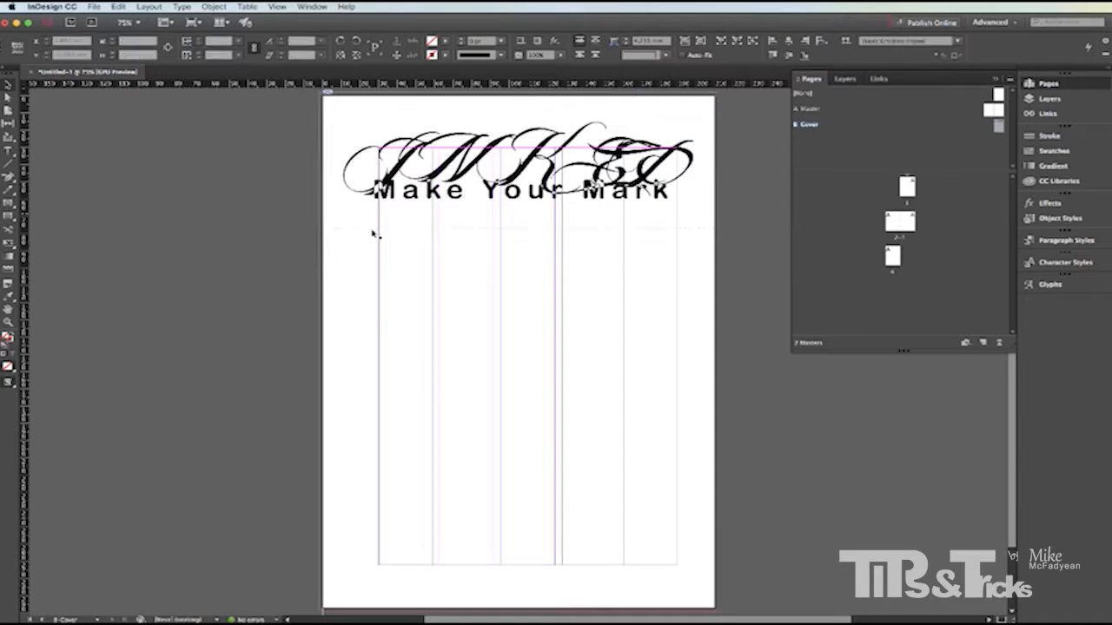
- Rename the existing layer holding the masthead to Graphics
{"action": "left_click", "coordinate": [847, 79]}
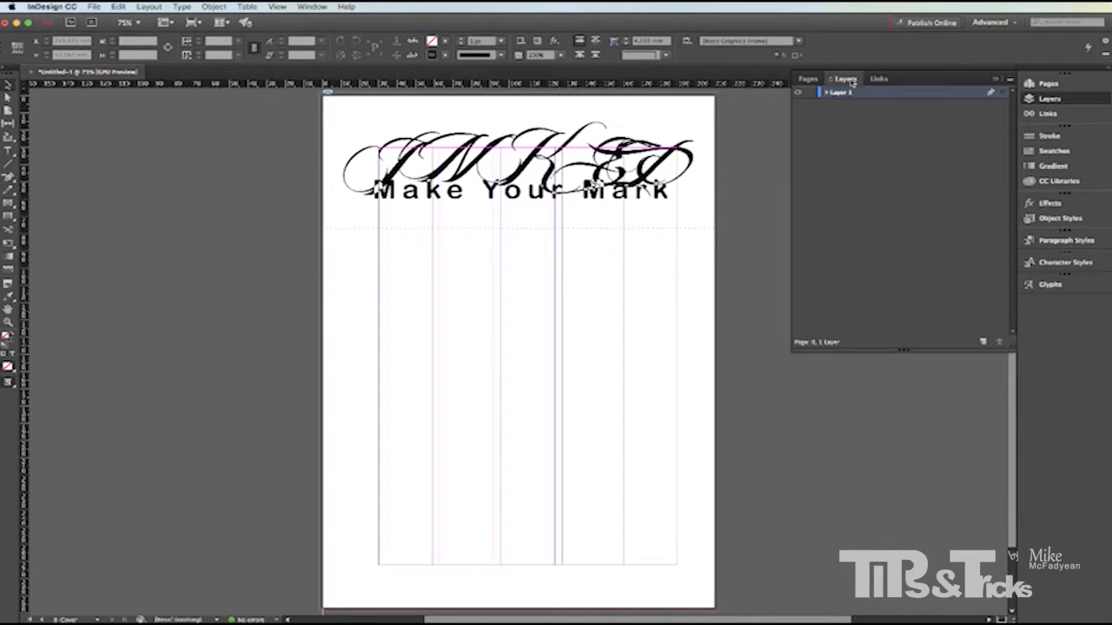
{"action": "double_click", "coordinate": [848, 93]}
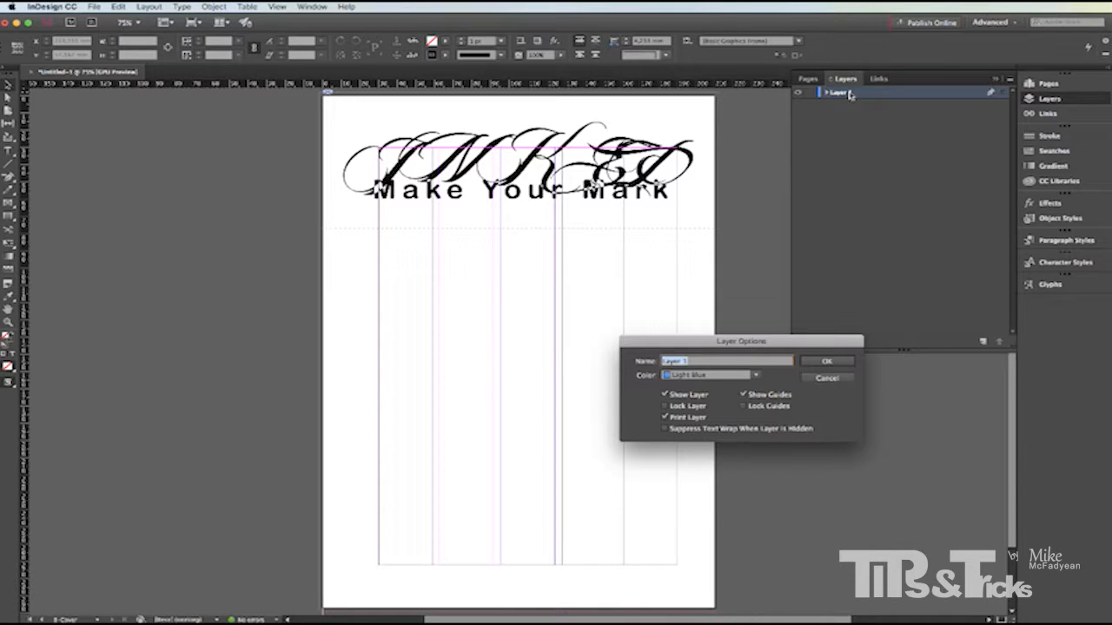
{"action": "type", "text": "C"}
{"action": "key", "text": "Return"}
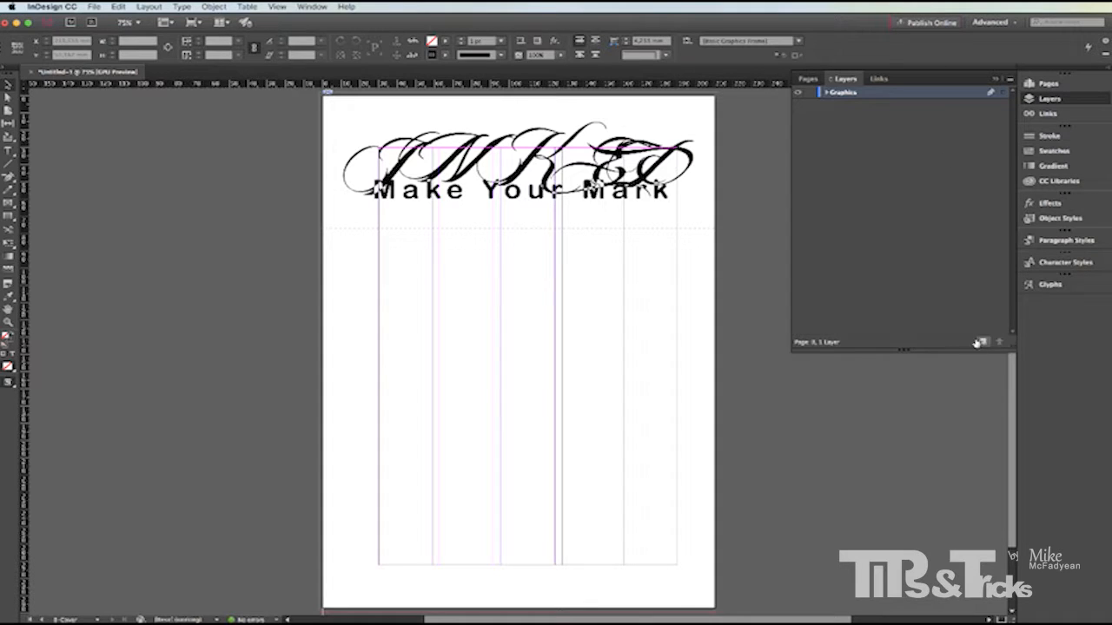
- Add a second layer, move it below the Graphics layer and name it Images
{"action": "left_click", "coordinate": [980, 343]}
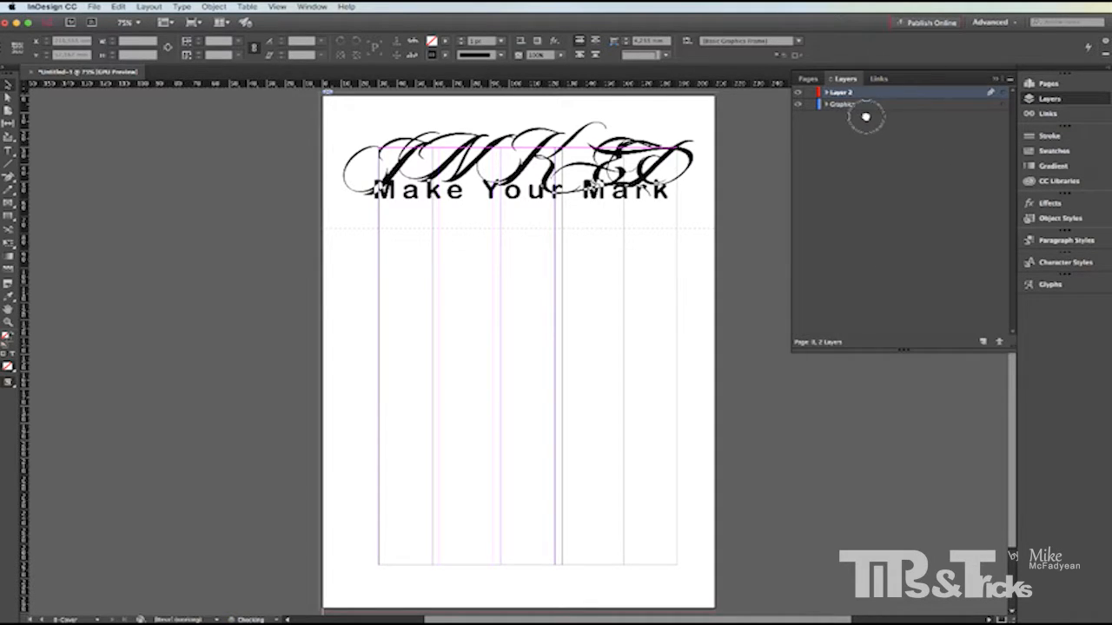
{"action": "left_click_drag", "start_coordinate": [865, 111], "coordinate": [849, 117]}
{"action": "double_click", "coordinate": [841, 105]}
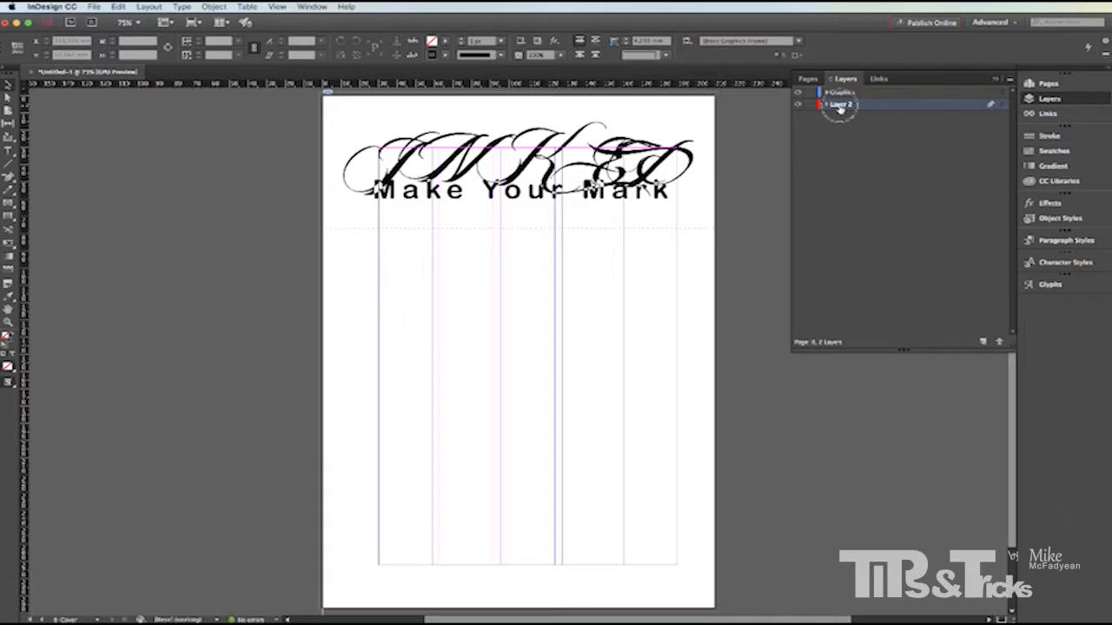
{"action": "type", "text": "Te"}
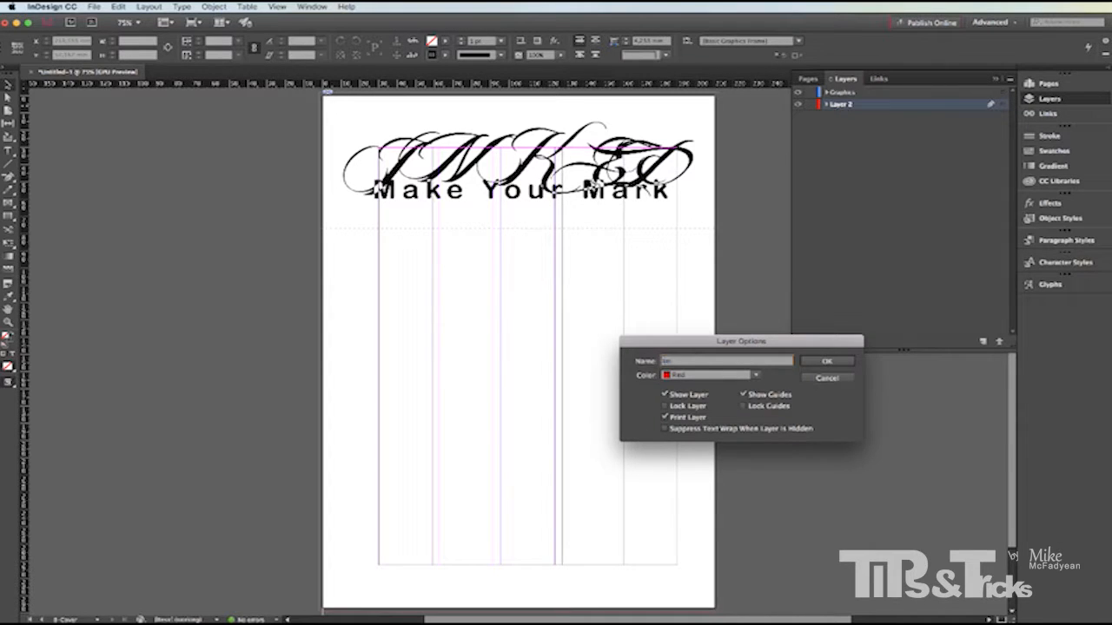
{"action": "key", "text": "Return"}
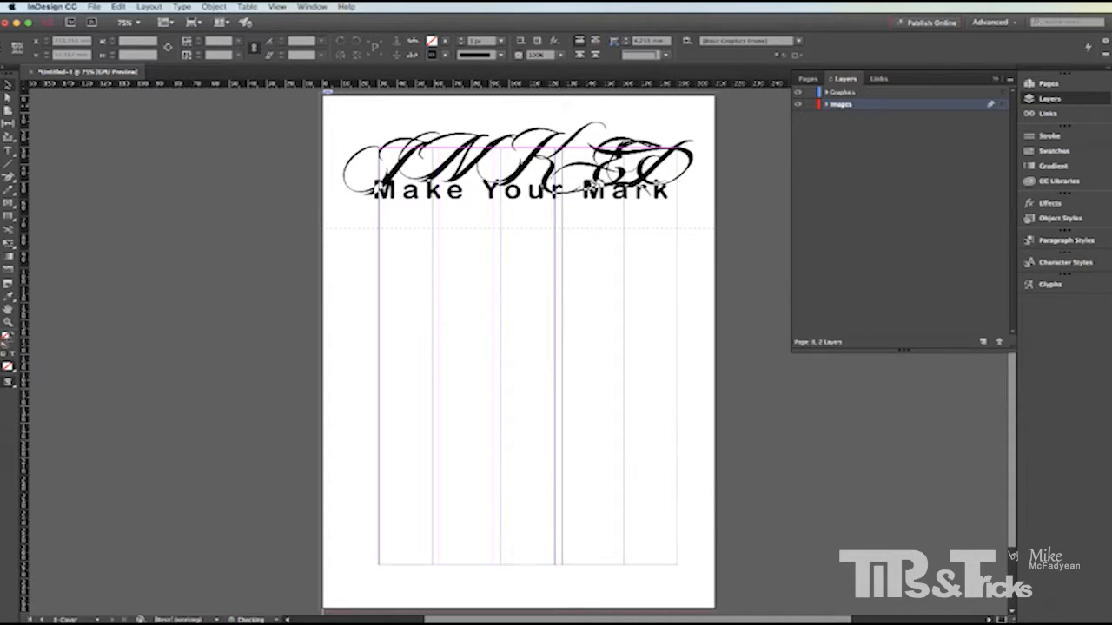
- Add a layer named Text above the Graphics layer
{"action": "left_click", "coordinate": [869, 92]}
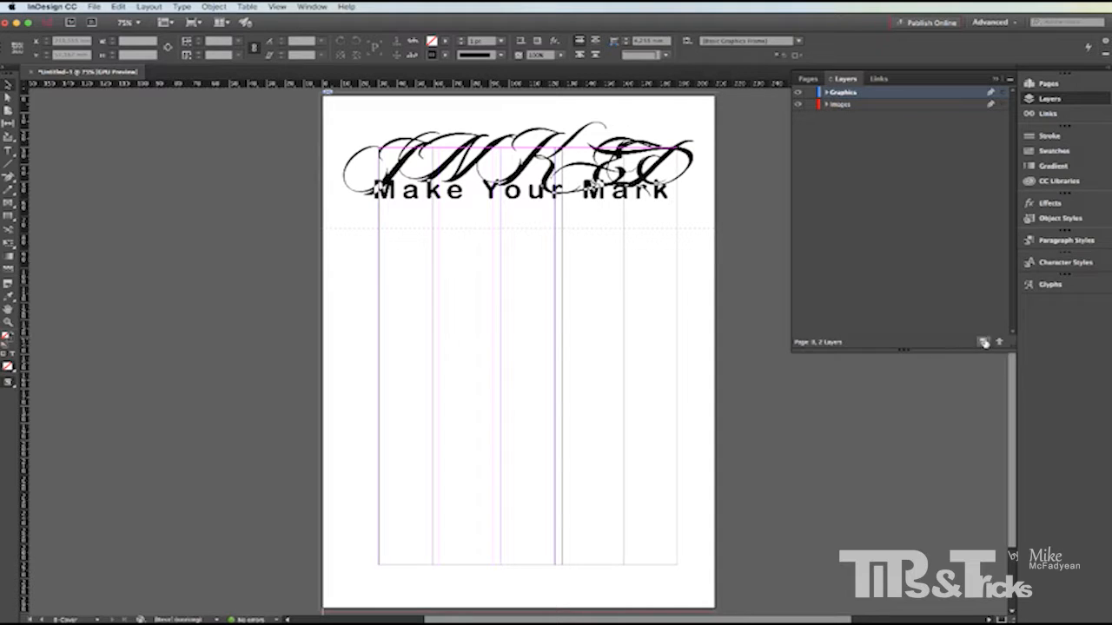
{"action": "left_click", "coordinate": [983, 341]}
{"action": "double_click", "coordinate": [840, 93]}
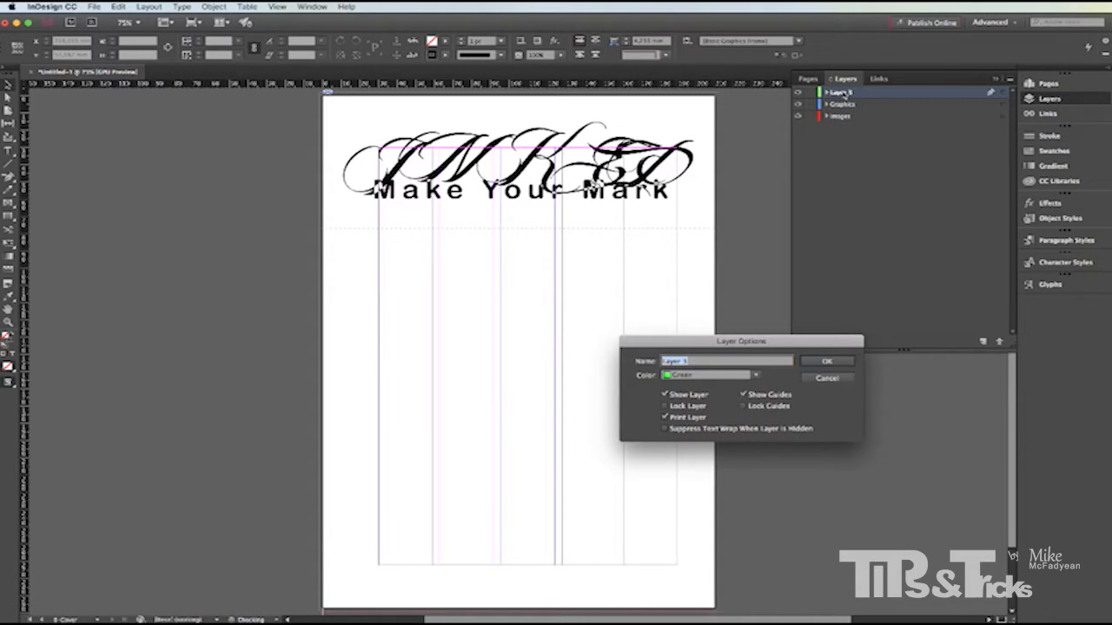
{"action": "type", "text": "Text"}
{"action": "key", "text": "Return"}
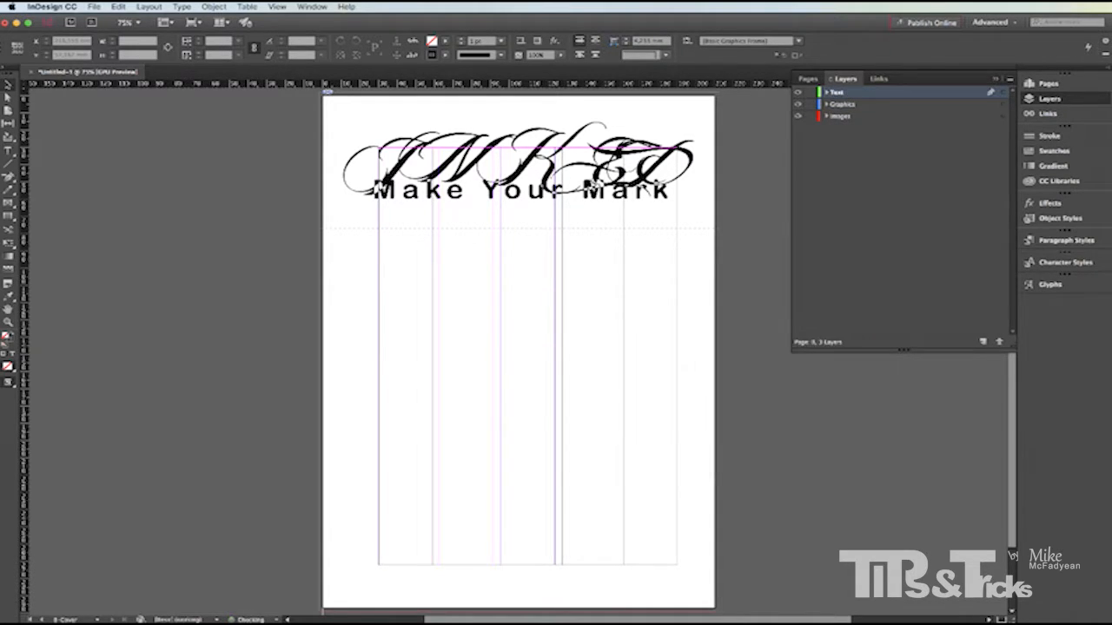
- On the Images layer, draw a full-page frame about 214 × 301 mm out to the bleed and fill it with Black at 20% tint
{"action": "left_click", "coordinate": [842, 121]}
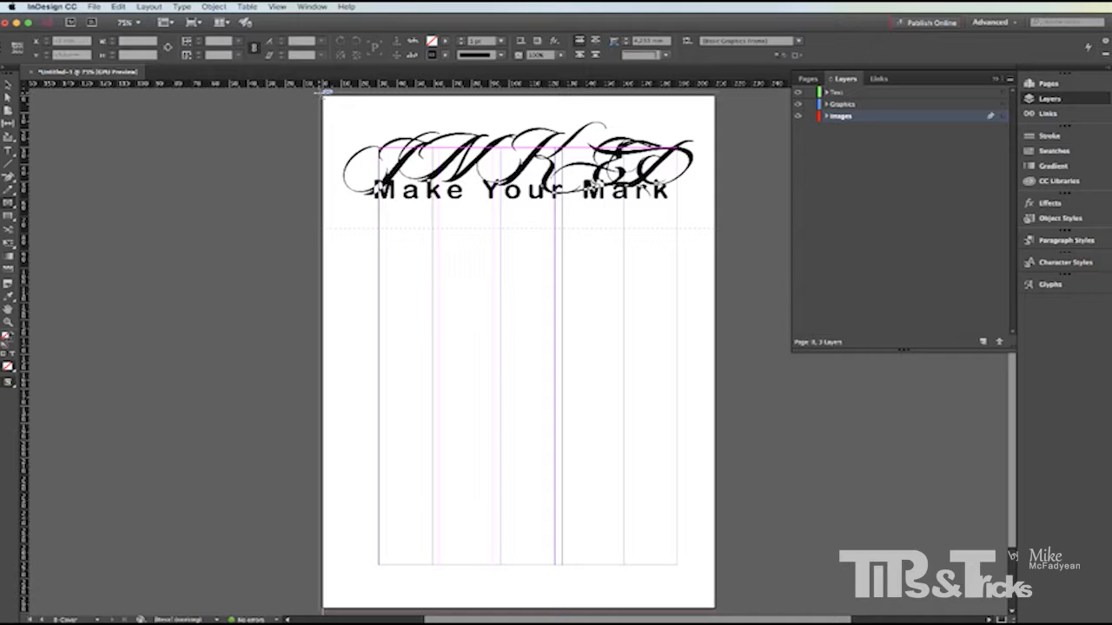
{"action": "left_click_drag", "start_coordinate": [323, 92], "coordinate": [718, 612]}
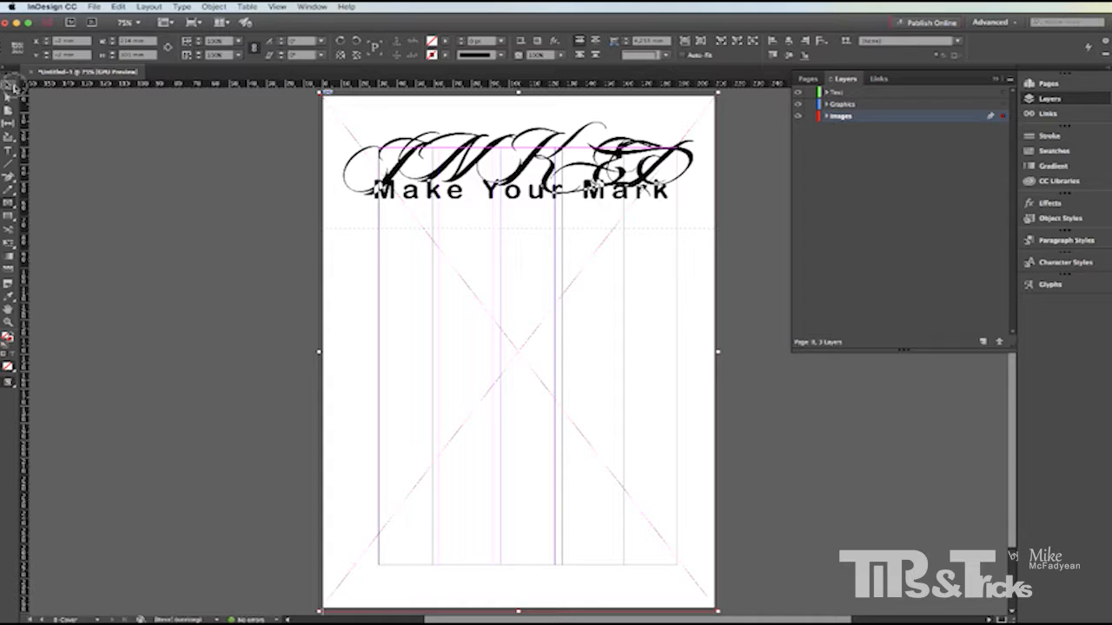
{"action": "left_click", "coordinate": [449, 43]}
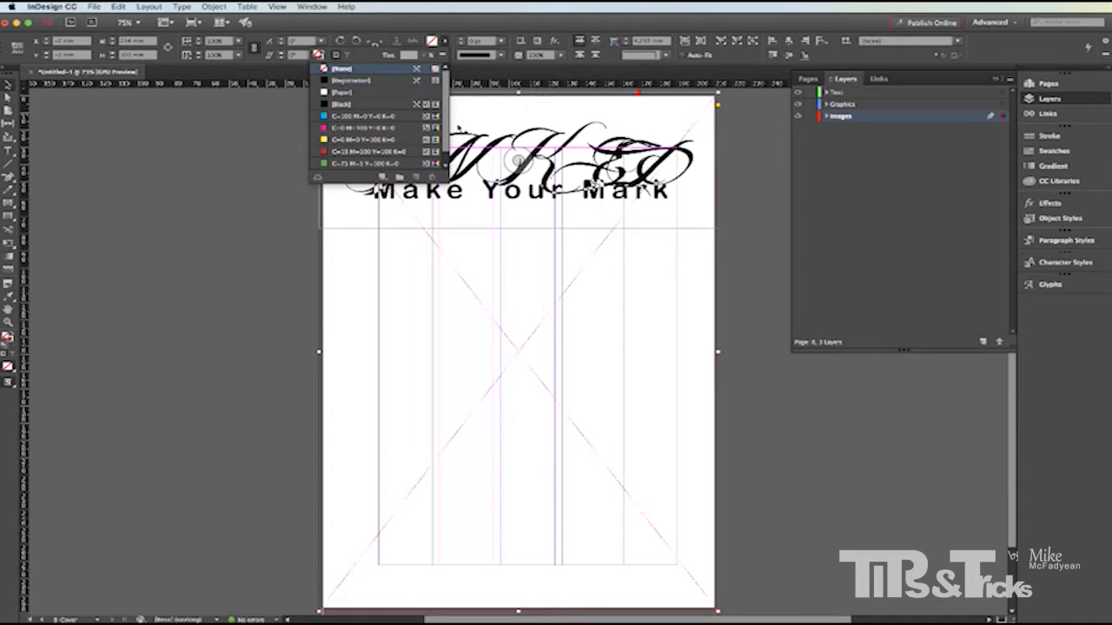
{"action": "left_click", "coordinate": [343, 104]}
{"action": "left_click", "coordinate": [410, 55]}
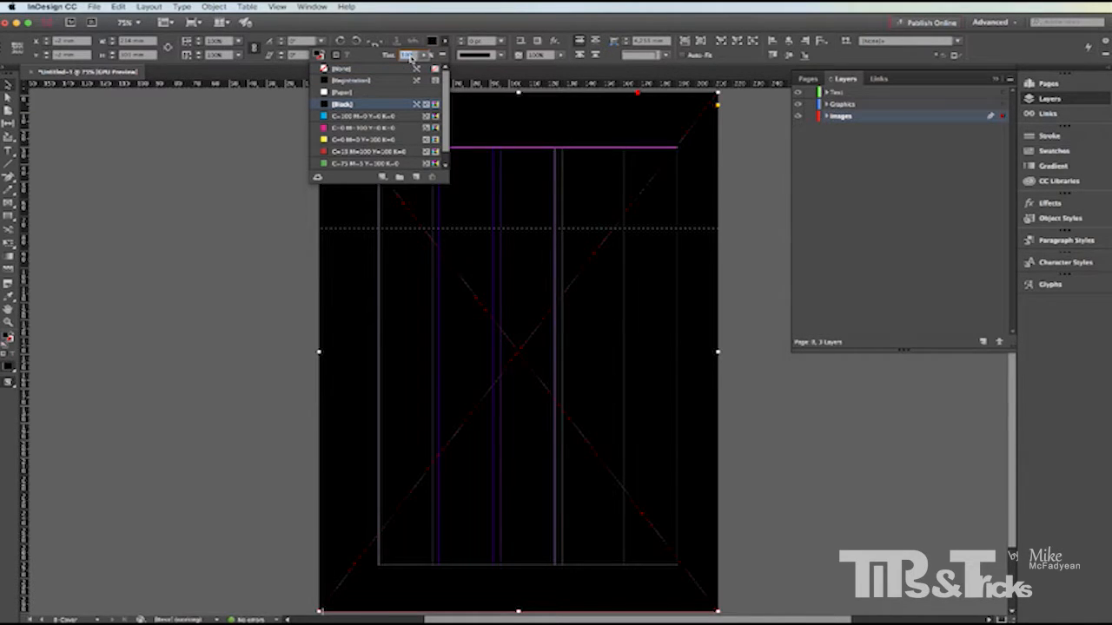
{"action": "type", "text": "20"}
{"action": "key", "text": "Return"}
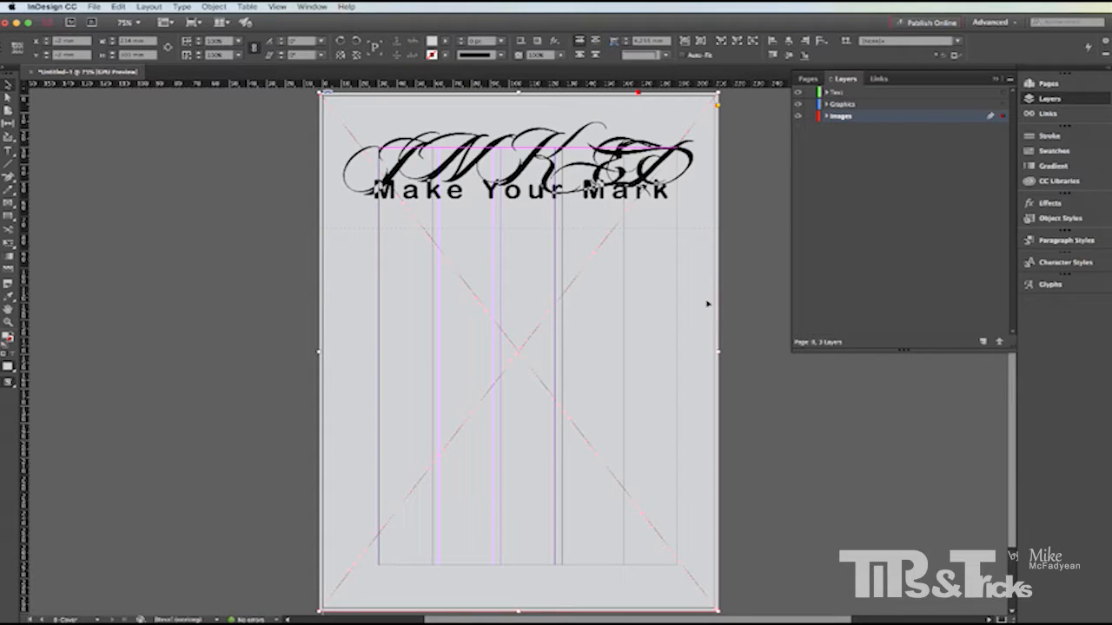
{"action": "left_click", "coordinate": [742, 299]}
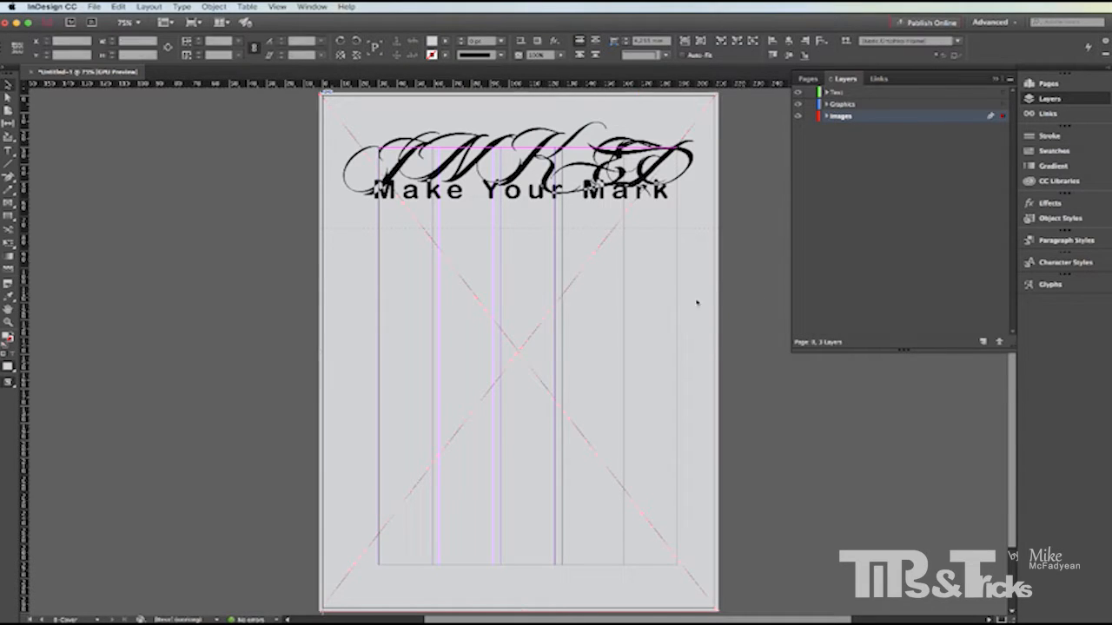
{"action": "left_click", "coordinate": [631, 312]}
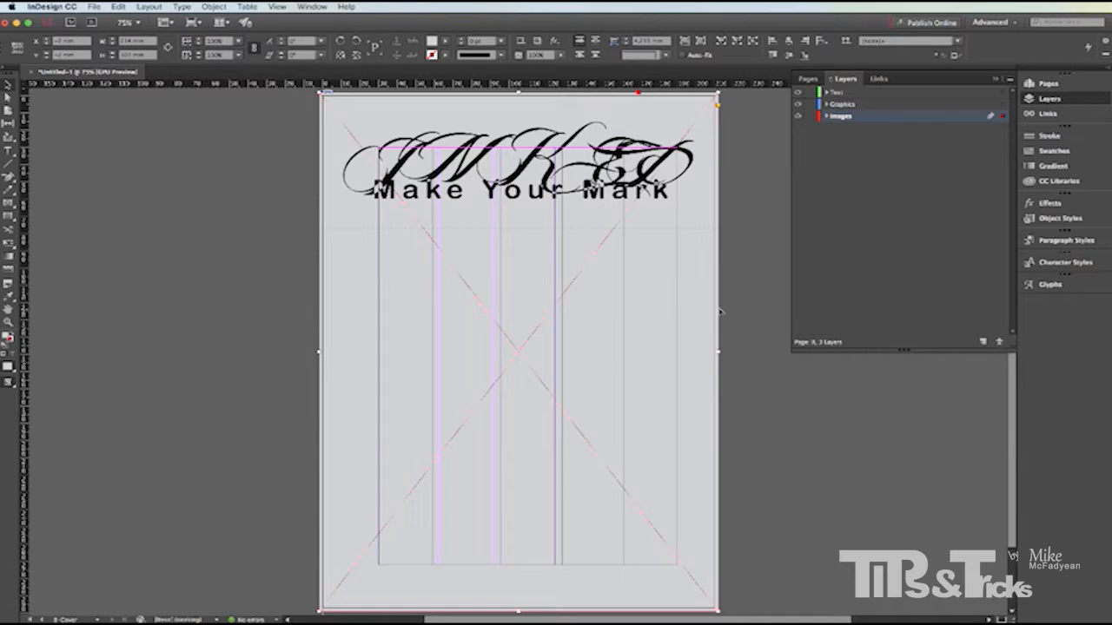
{"action": "left_click", "coordinate": [755, 285]}
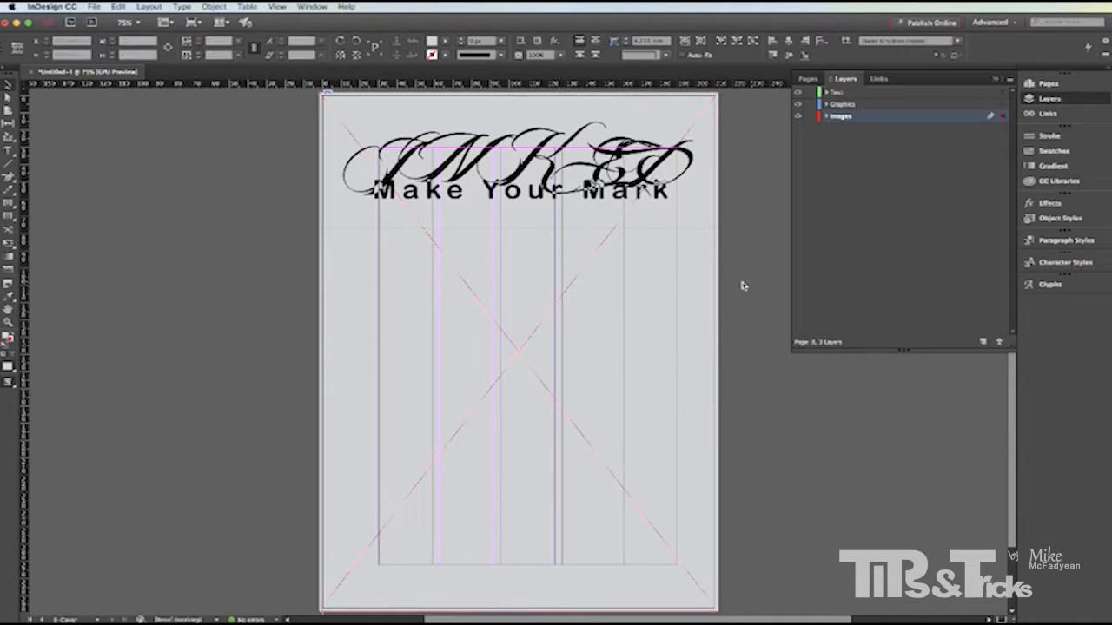
- Draw a rectangle about 214 × 74 mm on the Graphics layer, across the masthead area out to the bleed
{"action": "left_click", "coordinate": [841, 104]}
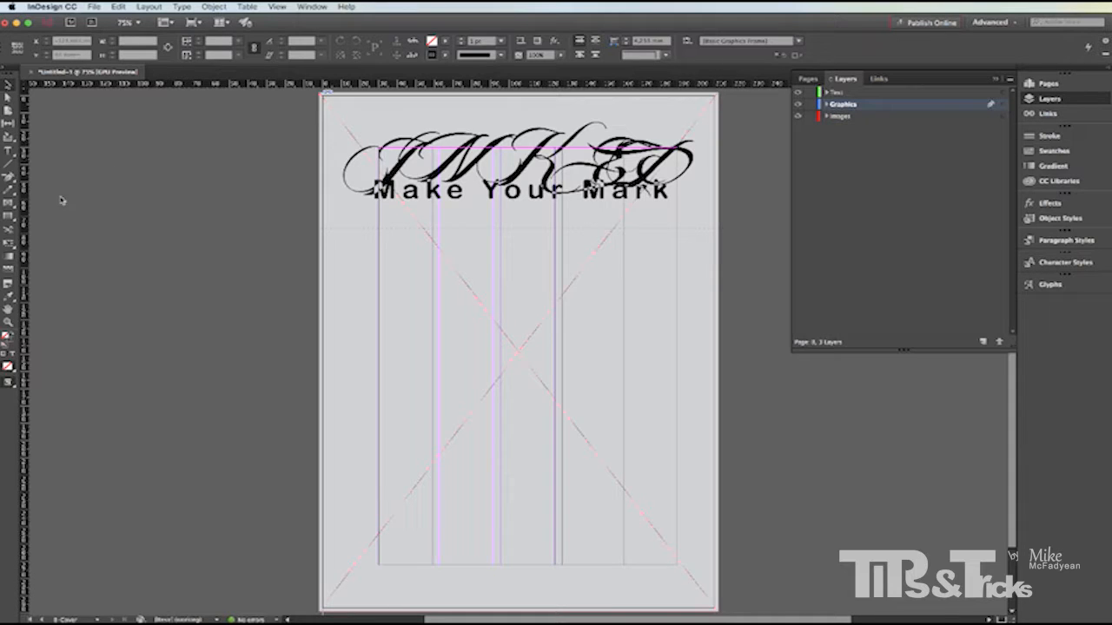
{"action": "left_click", "coordinate": [9, 216]}
{"action": "left_click_drag", "start_coordinate": [321, 92], "coordinate": [718, 222]}
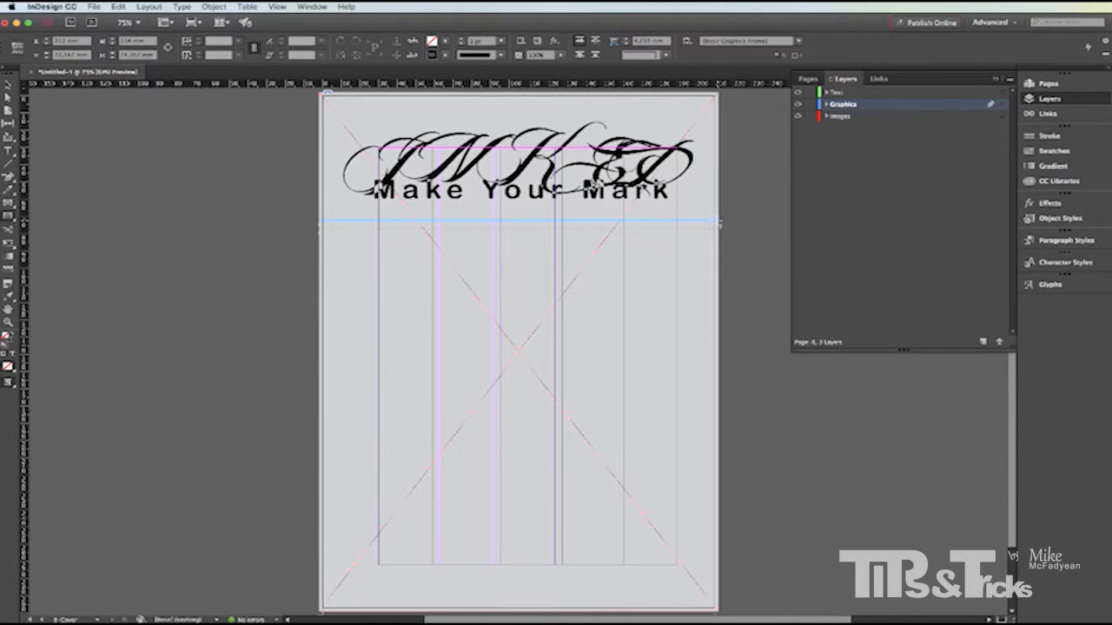
- Try filling the masthead rectangle with Paper and adjusting its tint, and undo these changes
{"action": "left_click", "coordinate": [443, 42]}
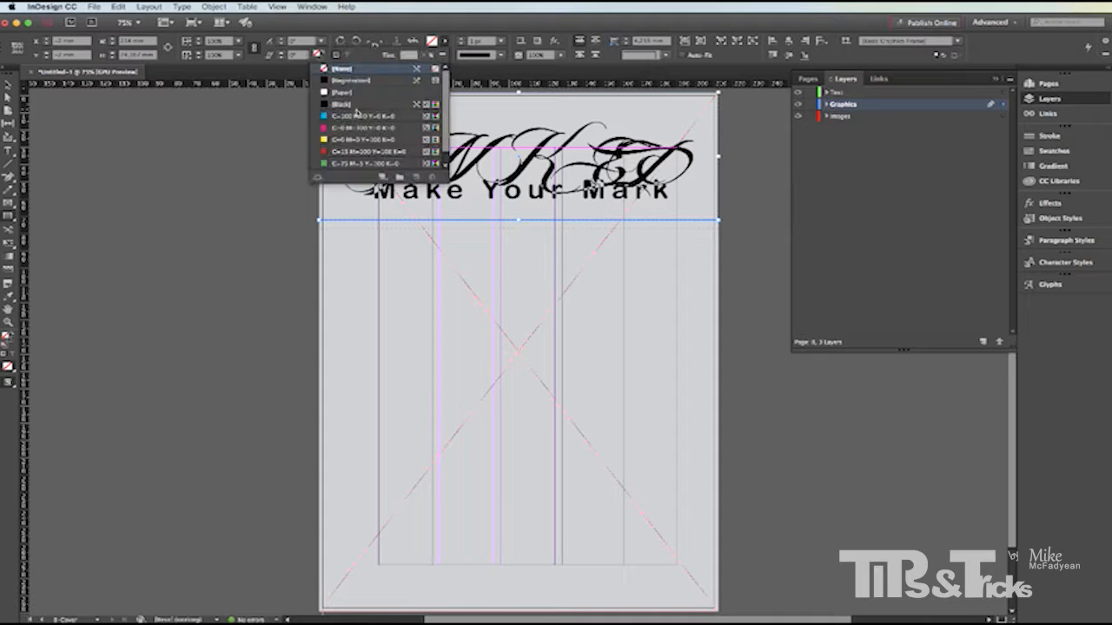
{"action": "left_click", "coordinate": [343, 92]}
{"action": "left_click", "coordinate": [408, 55]}
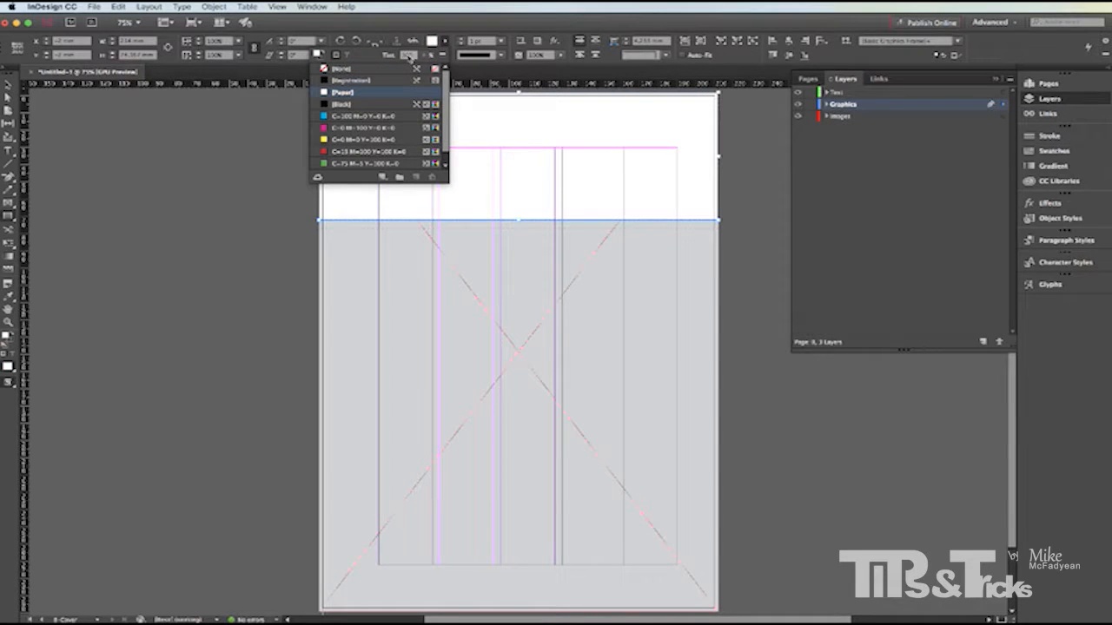
{"action": "left_click", "coordinate": [410, 55]}
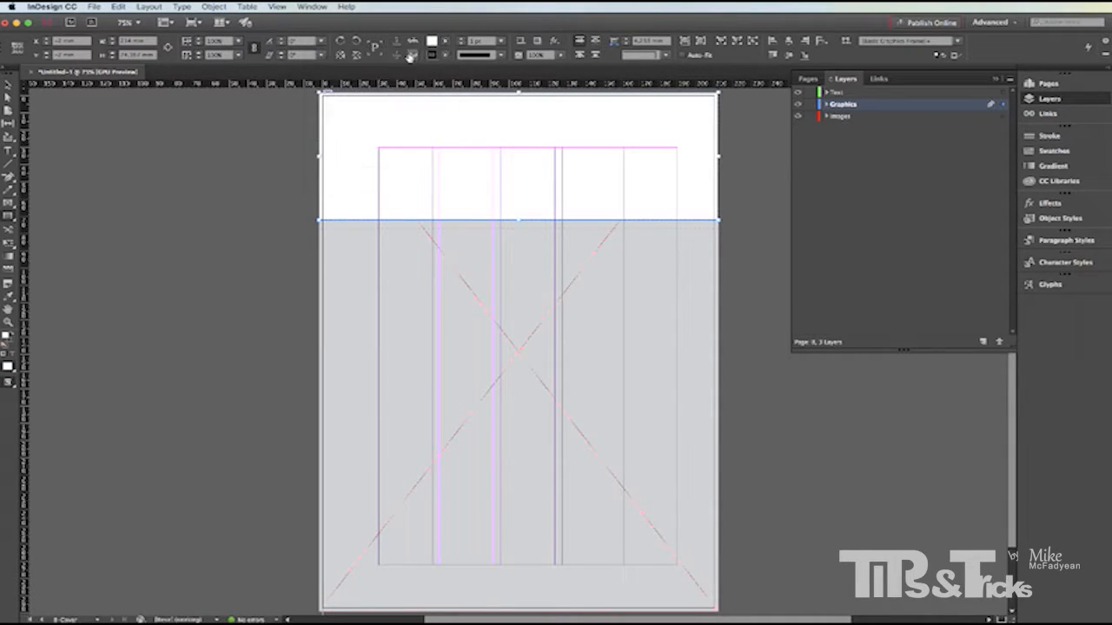
{"action": "left_click", "coordinate": [411, 56]}
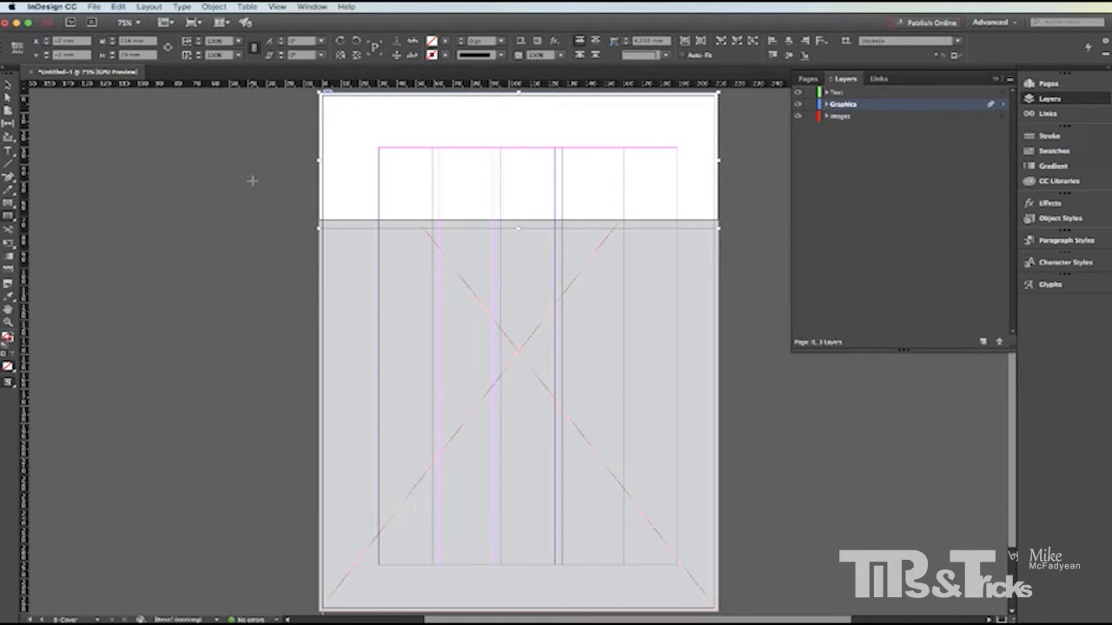
{"action": "key", "text": "super+z"}
{"action": "key", "text": "super+z"}
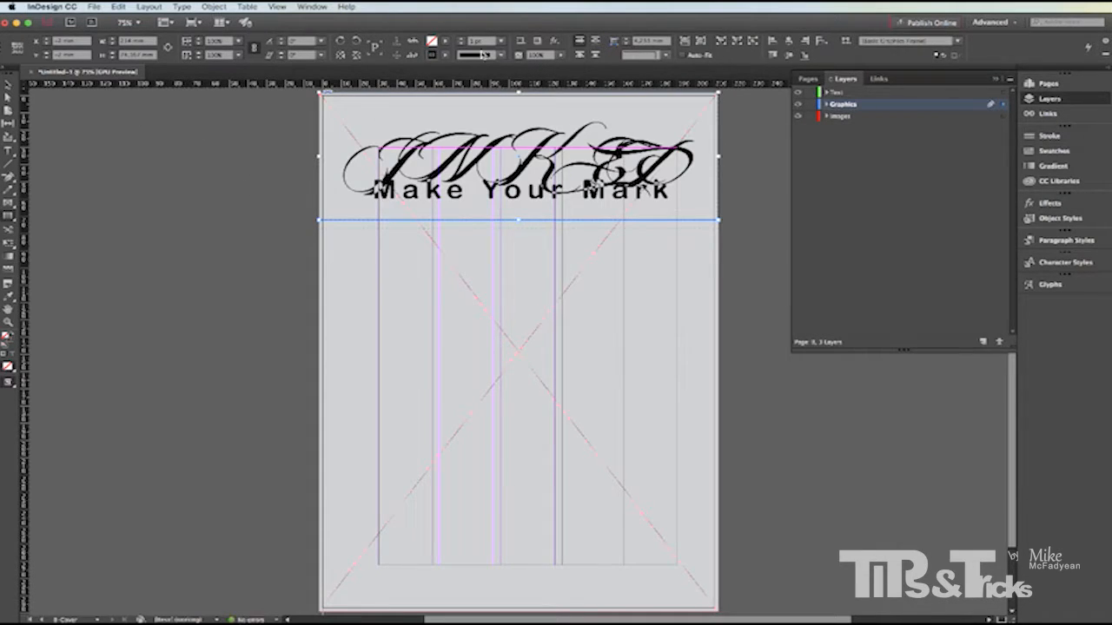
{"action": "left_click", "coordinate": [445, 41]}
{"action": "left_click", "coordinate": [369, 90]}
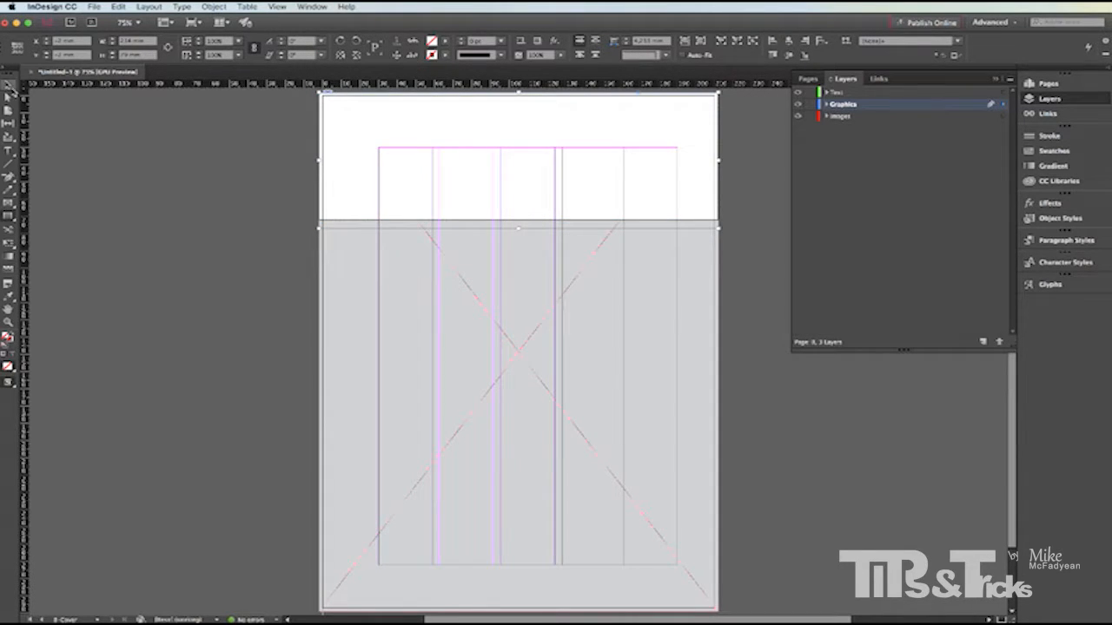
{"action": "key", "text": "super+z"}
- Fill the rectangle over the masthead with Paper and set its opacity to 75%
{"action": "left_click", "coordinate": [445, 41]}
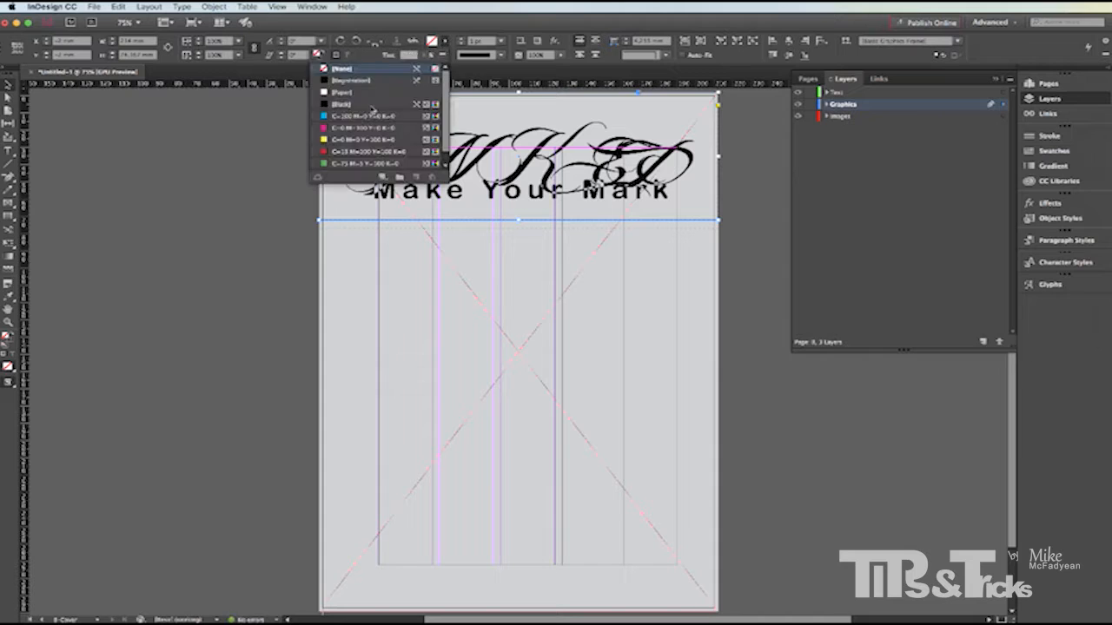
{"action": "left_click", "coordinate": [357, 92]}
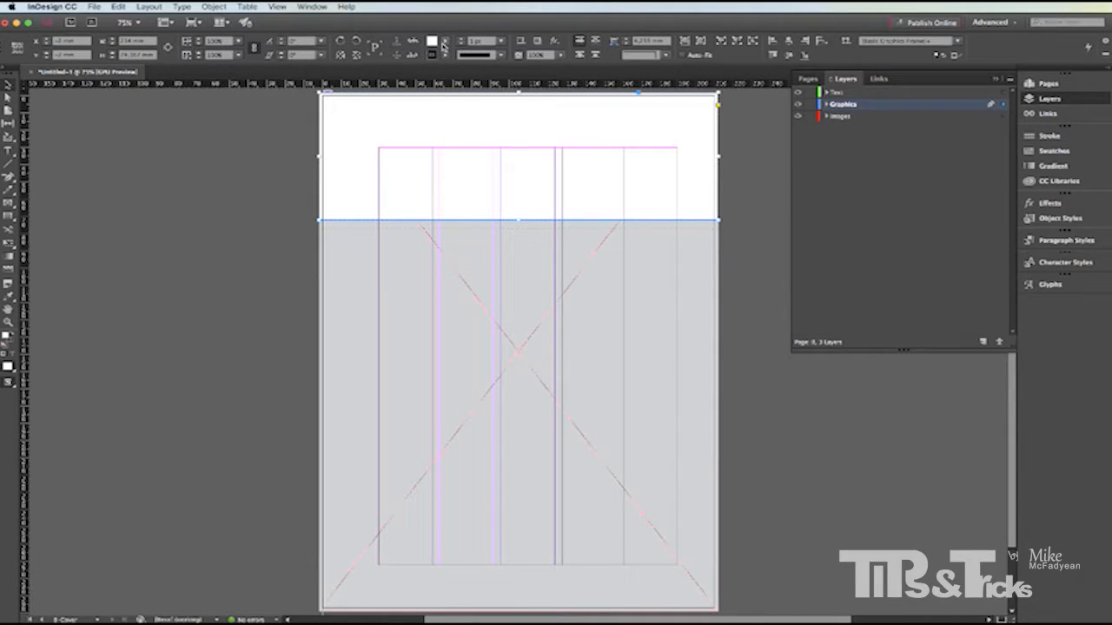
{"action": "left_click", "coordinate": [444, 41]}
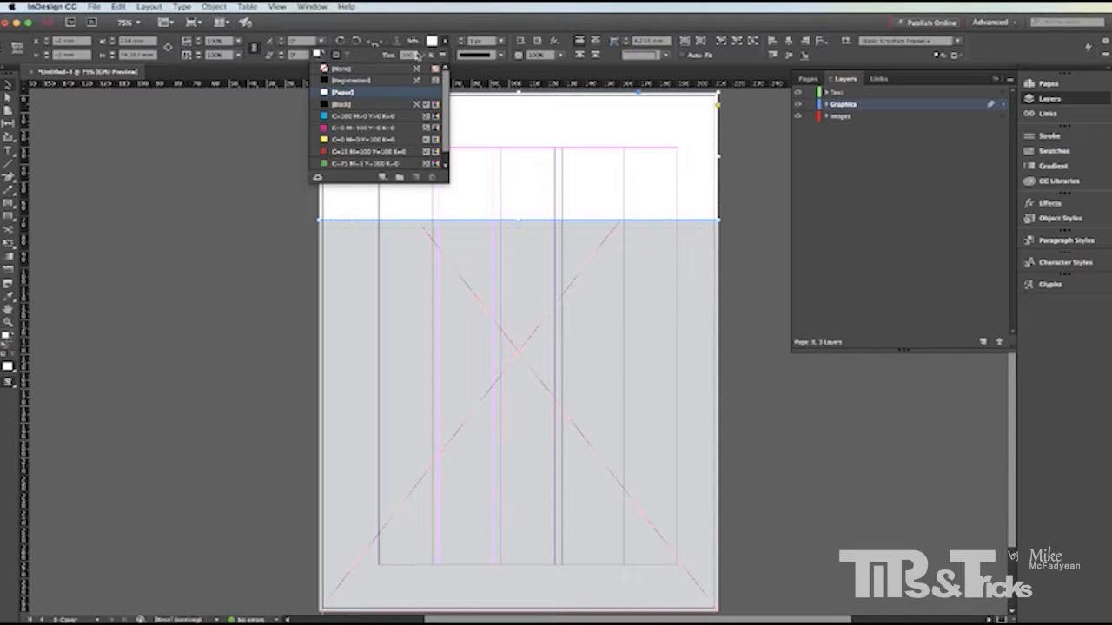
{"action": "left_click", "coordinate": [534, 54]}
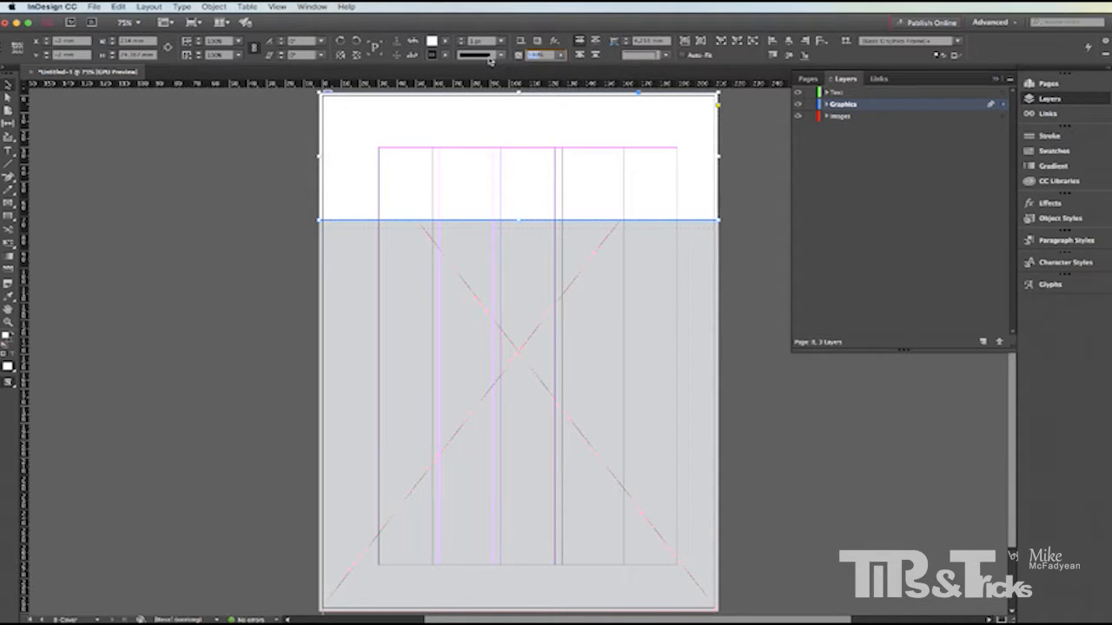
{"action": "type", "text": "75"}
{"action": "key", "text": "Return"}
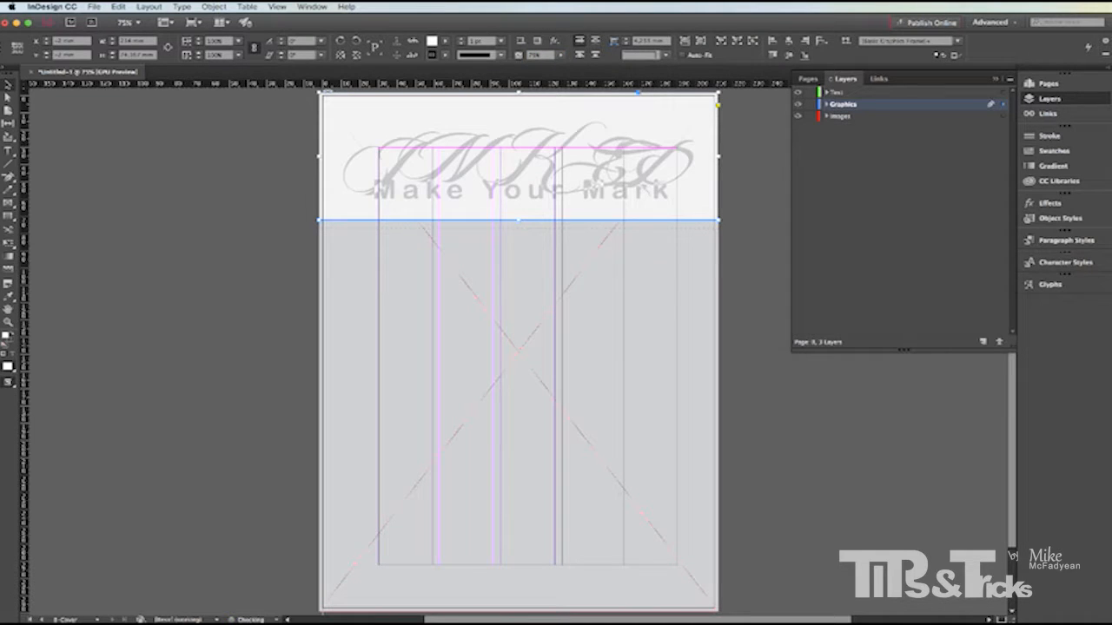
- Send the semi-transparent Paper rectangle to the back, behind the masthead, and remove its stroke
{"action": "left_click", "coordinate": [211, 7]}
{"action": "mouse_move", "coordinate": [260, 40]}
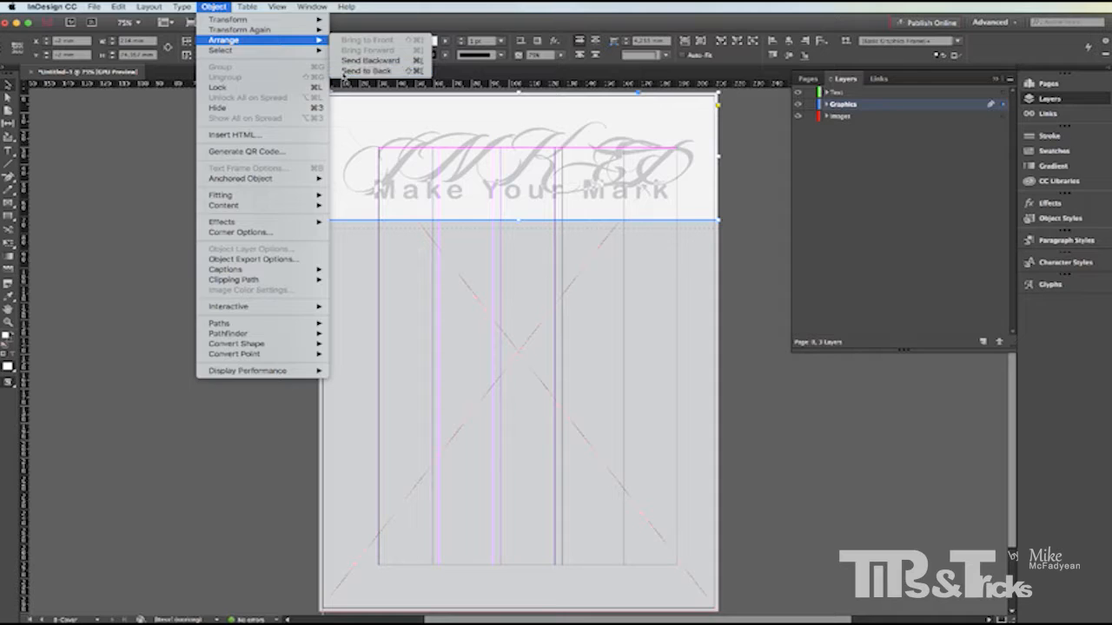
{"action": "left_click", "coordinate": [344, 73]}
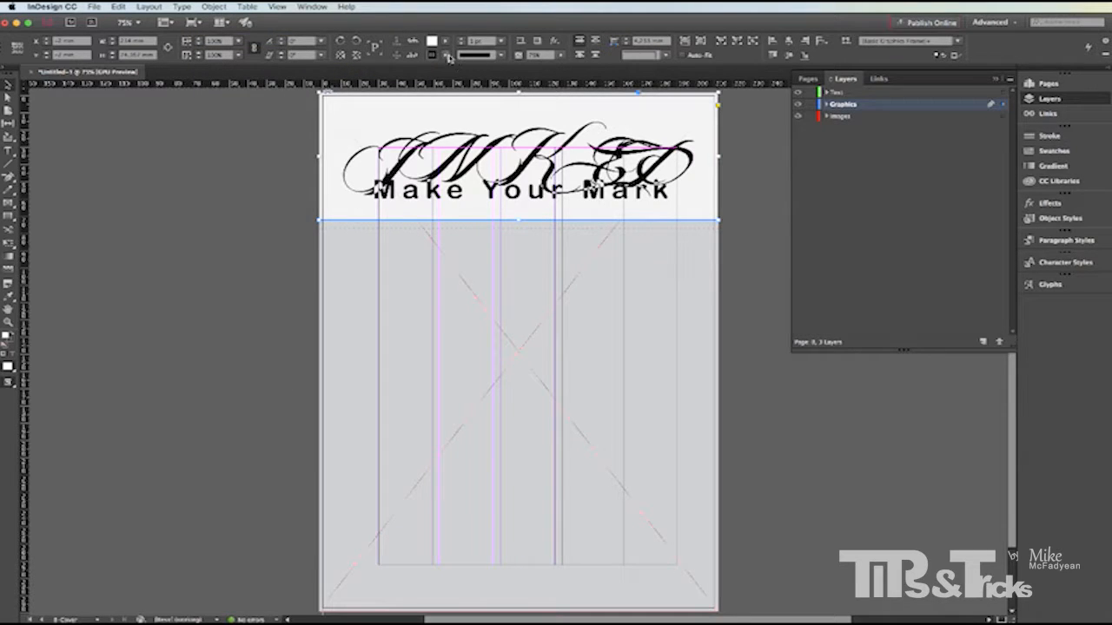
{"action": "left_click", "coordinate": [448, 55]}
{"action": "left_click", "coordinate": [347, 83]}
{"action": "left_click", "coordinate": [200, 289]}
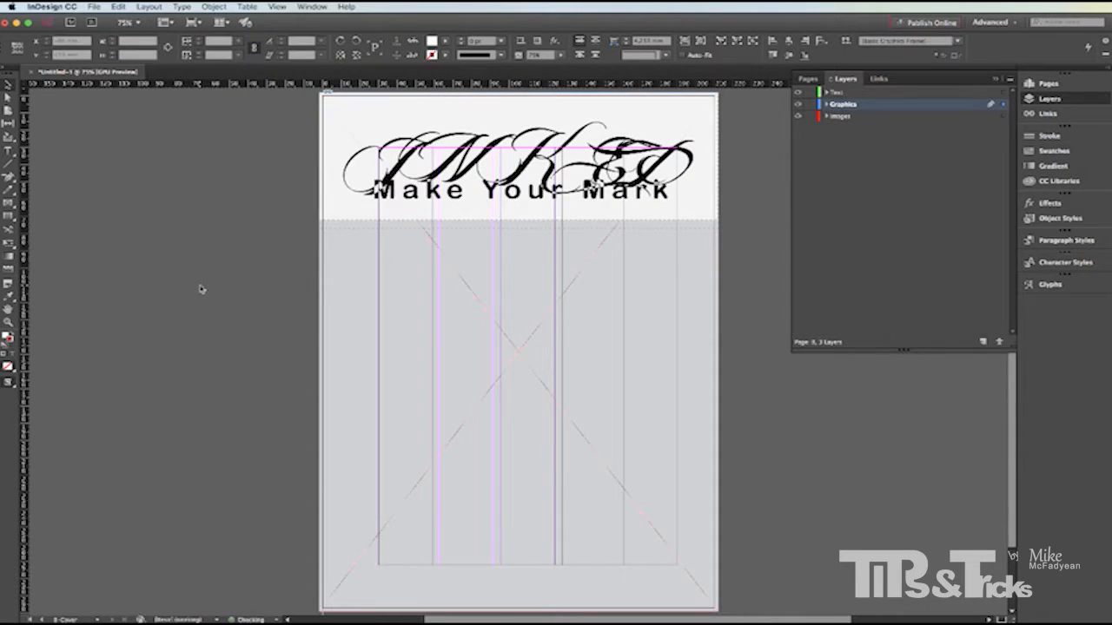
{"action": "left_click", "coordinate": [330, 141]}
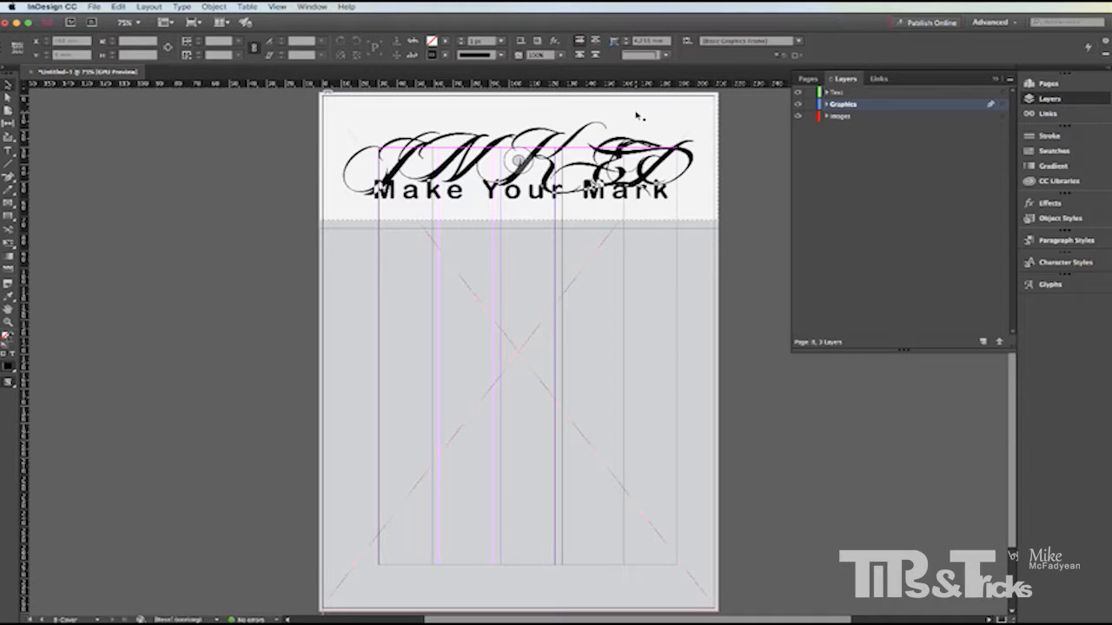
{"action": "left_click", "coordinate": [310, 245]}
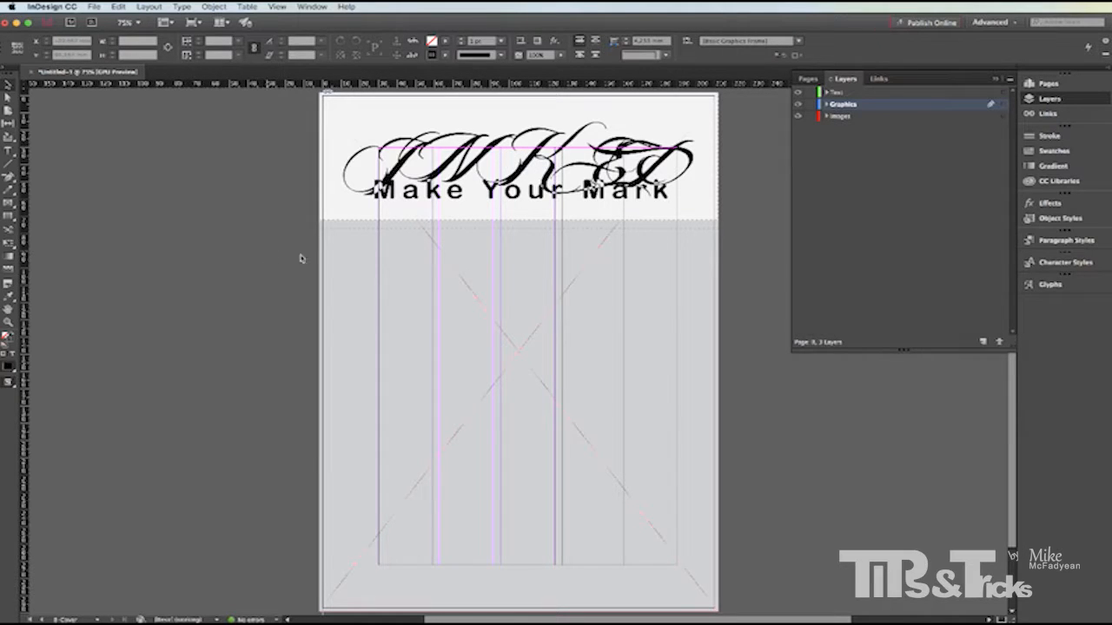
- Make the Text layer active and lock the Graphics and Images layers
{"action": "left_click", "coordinate": [858, 93]}
{"action": "left_click", "coordinate": [811, 105]}
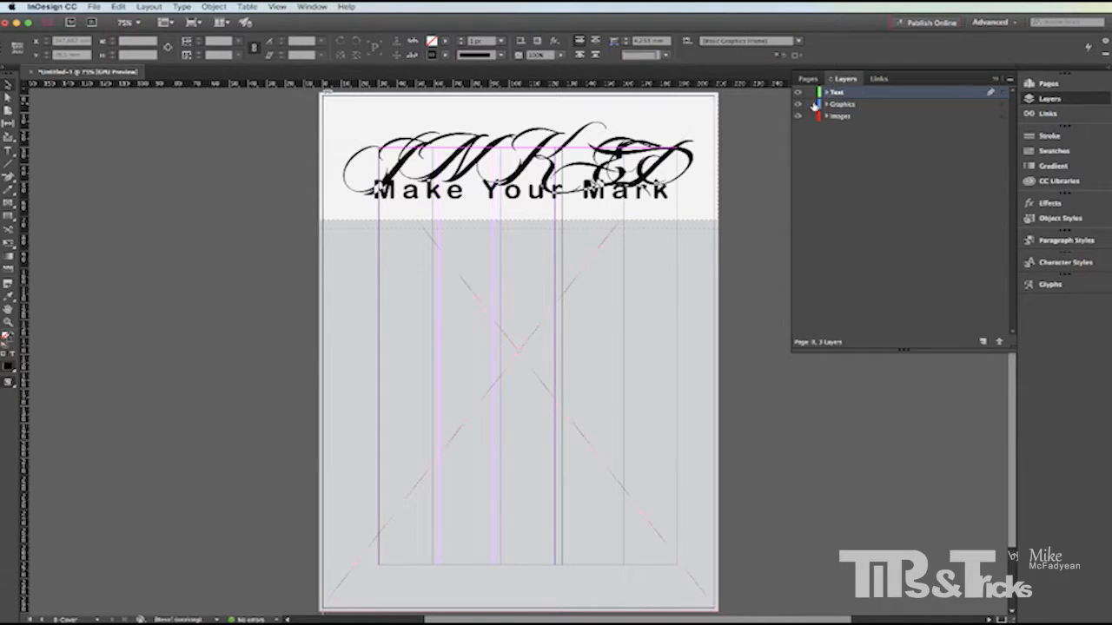
{"action": "left_click", "coordinate": [811, 115]}
- Draw a text frame above the masthead and enter "ISSUE XX, Month Year - Recommended price $2.50" in it
{"action": "left_click", "coordinate": [10, 151]}
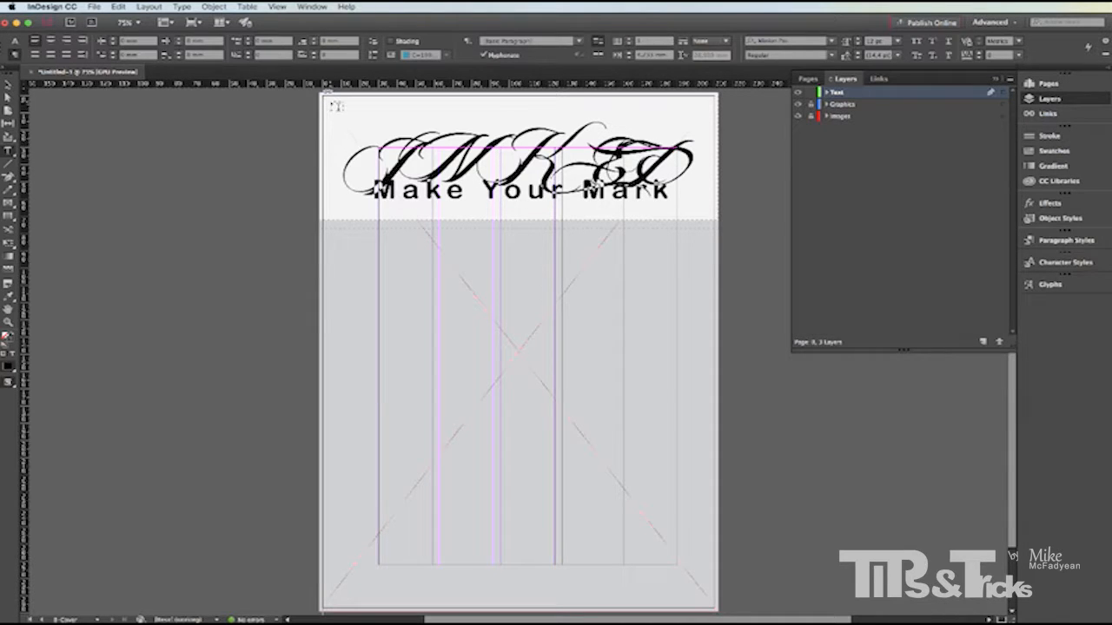
{"action": "left_click_drag", "start_coordinate": [330, 103], "coordinate": [648, 112]}
{"action": "type", "text": "B"}
{"action": "type", "text": "SSUE 1"}
{"action": "type", "text": ". Month Year -"}
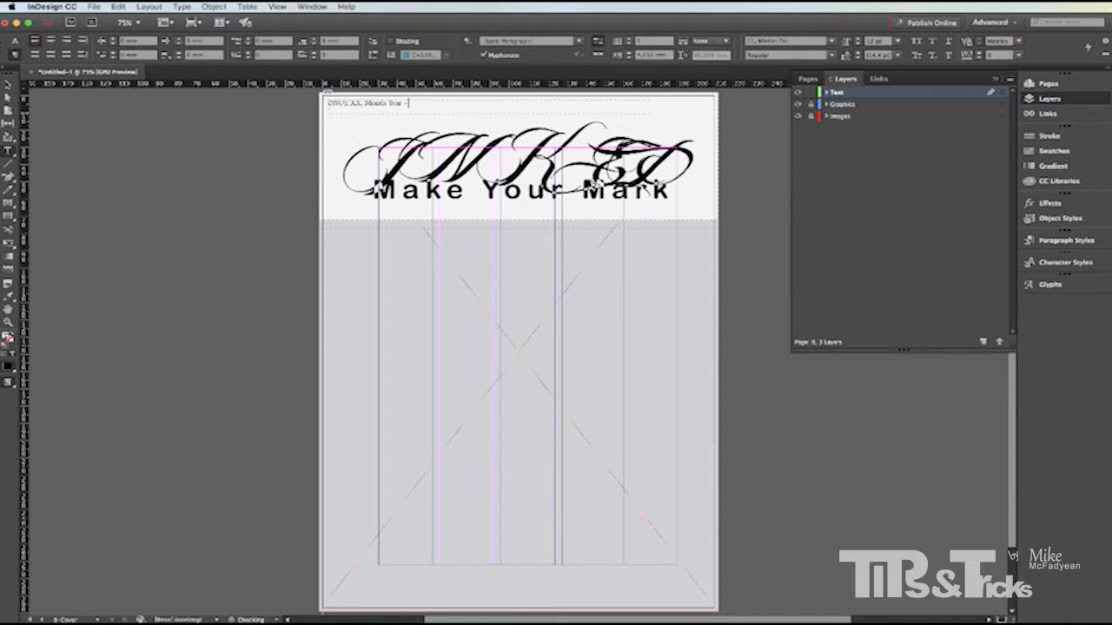
{"action": "type", "text": "commended"}
{"action": "key", "text": "BackSpace"}
{"action": "type", "text": "$2.50"}
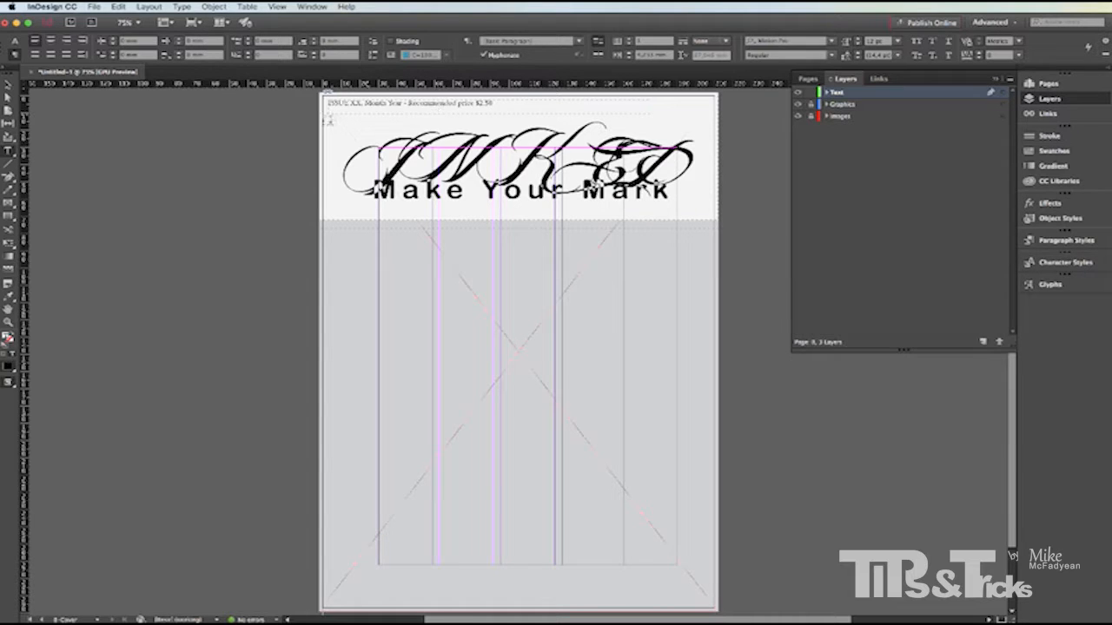
- Set the whole issue line above the masthead in Helvetica Regular at 14 pt
{"action": "key", "text": "super+a"}
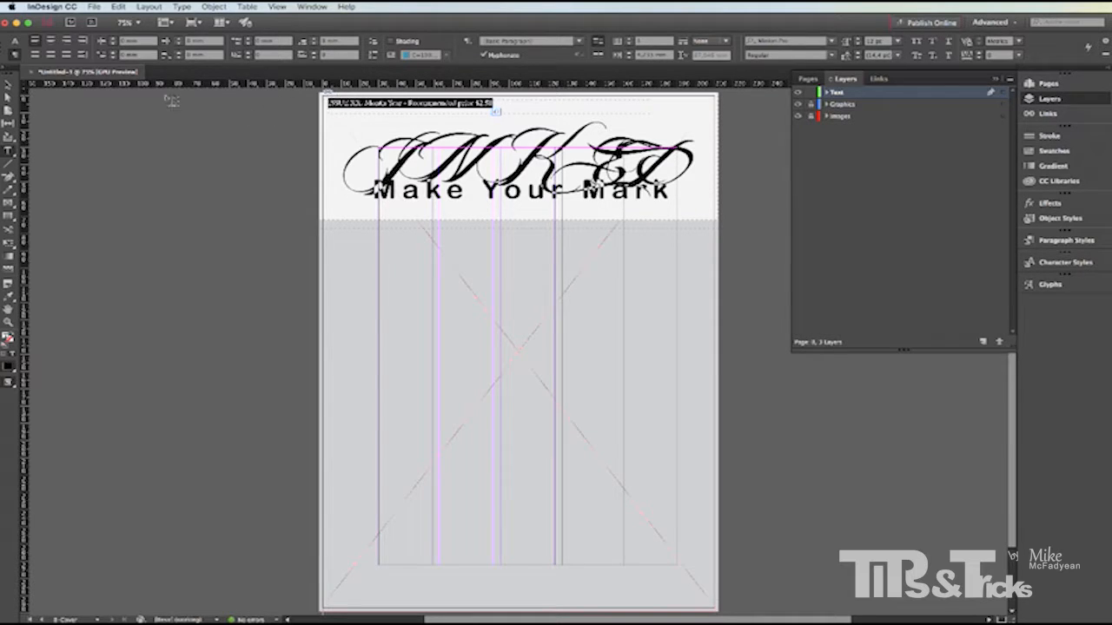
{"action": "left_click", "coordinate": [13, 41]}
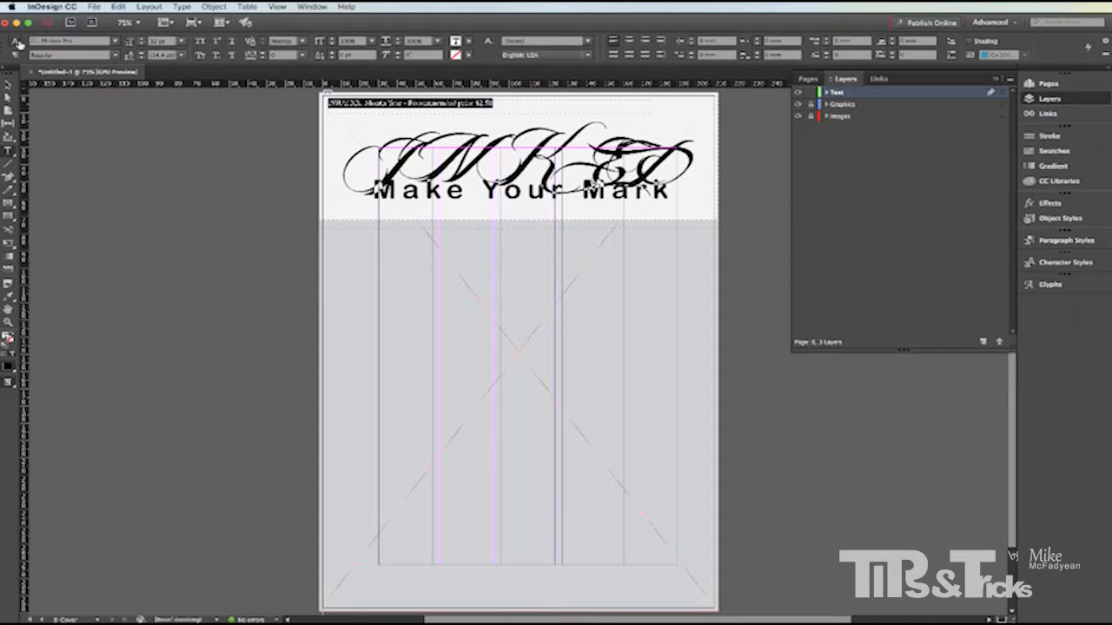
{"action": "left_click", "coordinate": [44, 40]}
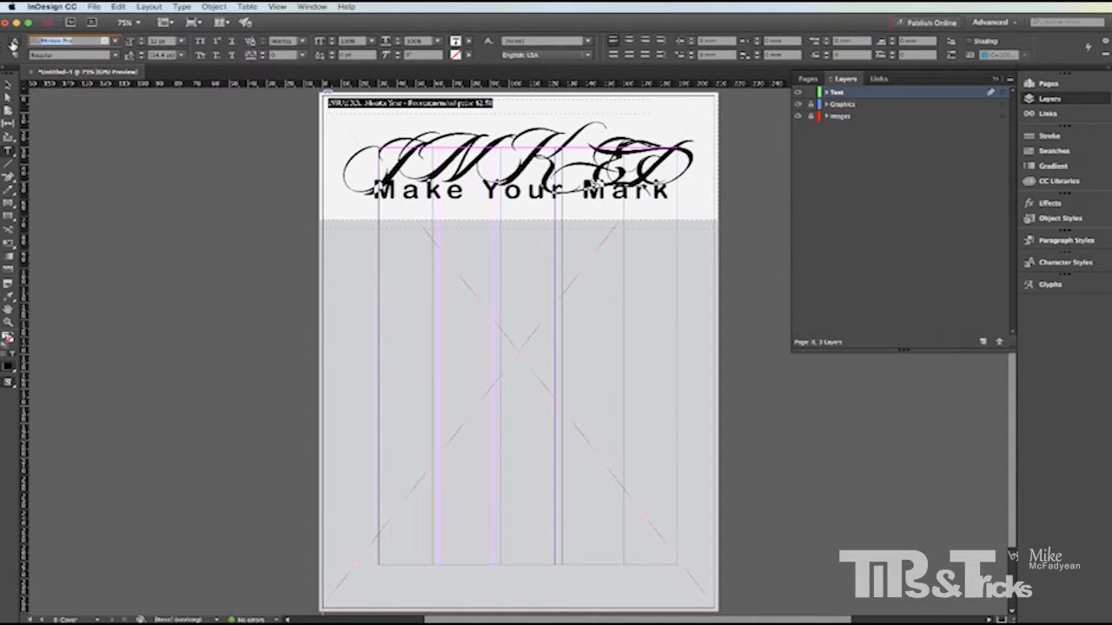
{"action": "type", "text": "Hel"}
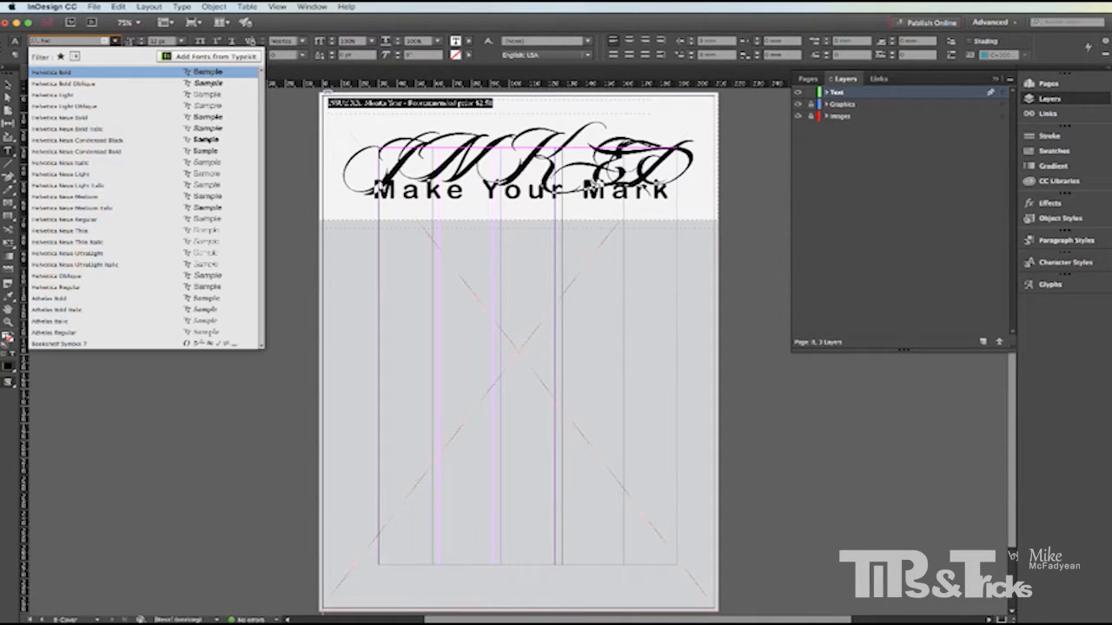
{"action": "key", "text": "Down"}
{"action": "key", "text": "Down"}
{"action": "key", "text": "Down"}
{"action": "key", "text": "Down"}
{"action": "key", "text": "Down"}
{"action": "key", "text": "Down"}
{"action": "key", "text": "Down"}
{"action": "key", "text": "Down"}
{"action": "key", "text": "Down"}
{"action": "key", "text": "Down"}
{"action": "key", "text": "Down"}
{"action": "key", "text": "Down"}
{"action": "key", "text": "Down"}
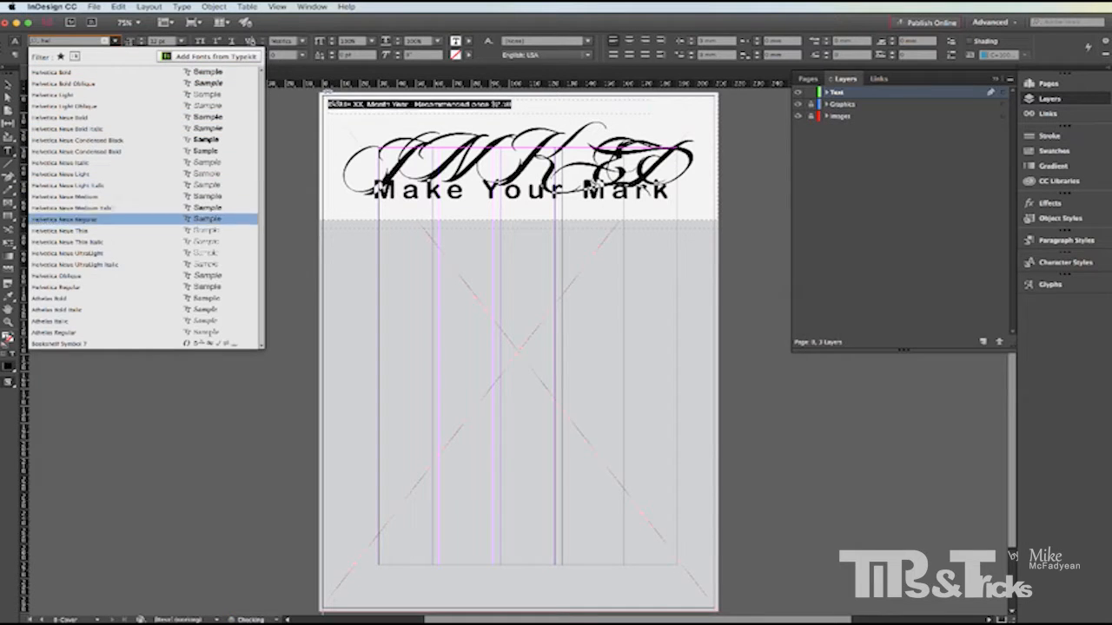
{"action": "key", "text": "Down"}
{"action": "key", "text": "Down"}
{"action": "key", "text": "Down"}
{"action": "key", "text": "Down"}
{"action": "key", "text": "Down"}
{"action": "key", "text": "Down"}
{"action": "key", "text": "Return"}
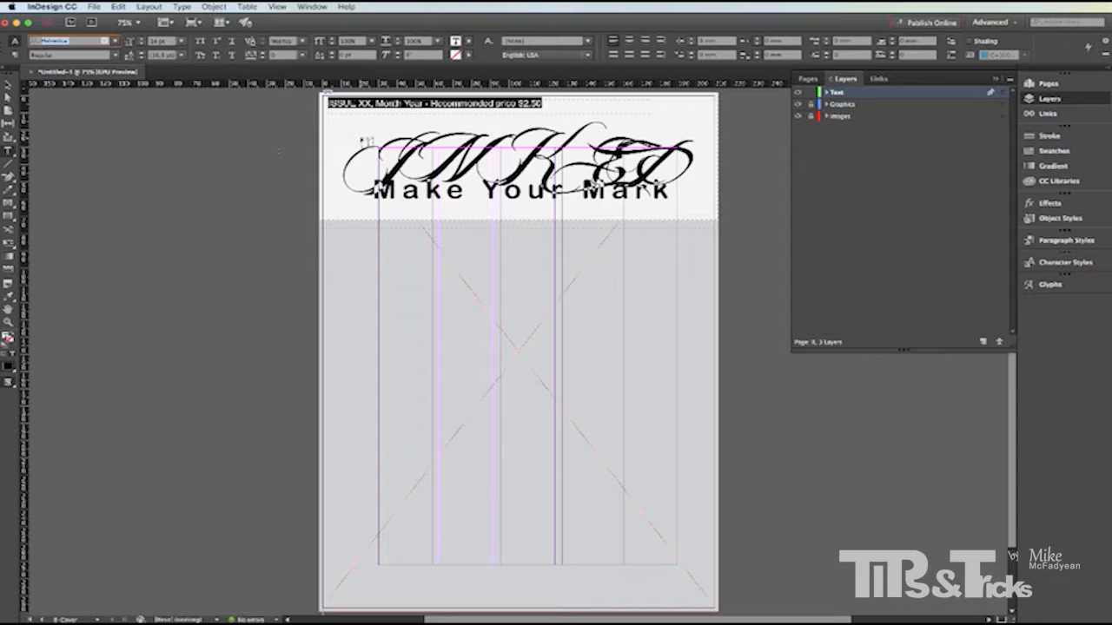
- Shrink the issue line's text frame to fit its content and deselect it
{"action": "key", "text": "Escape"}
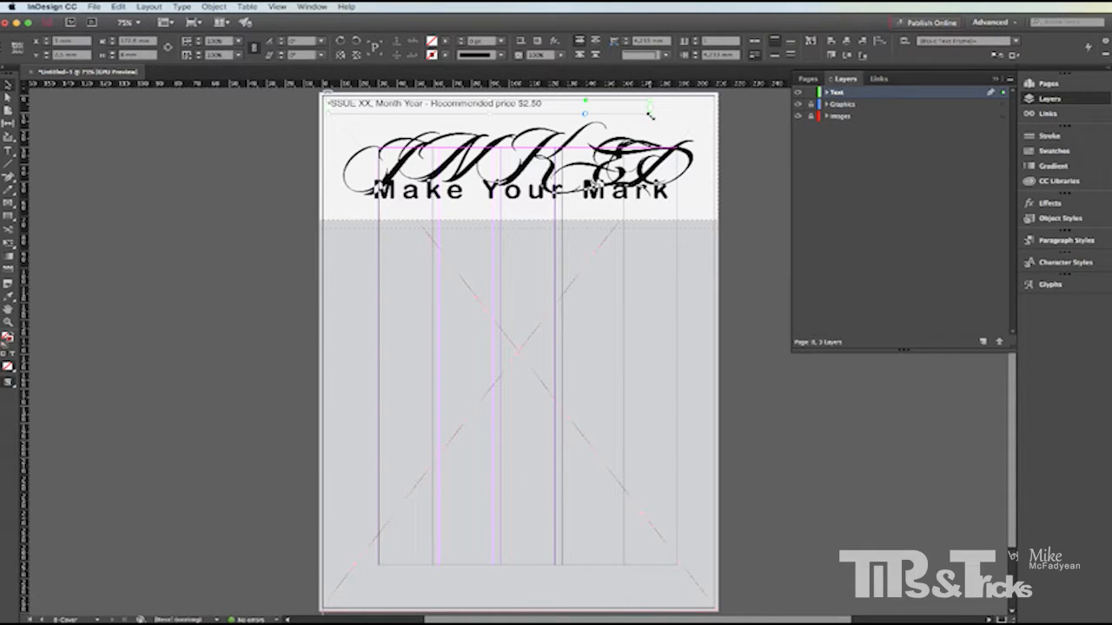
{"action": "double_click", "coordinate": [649, 114]}
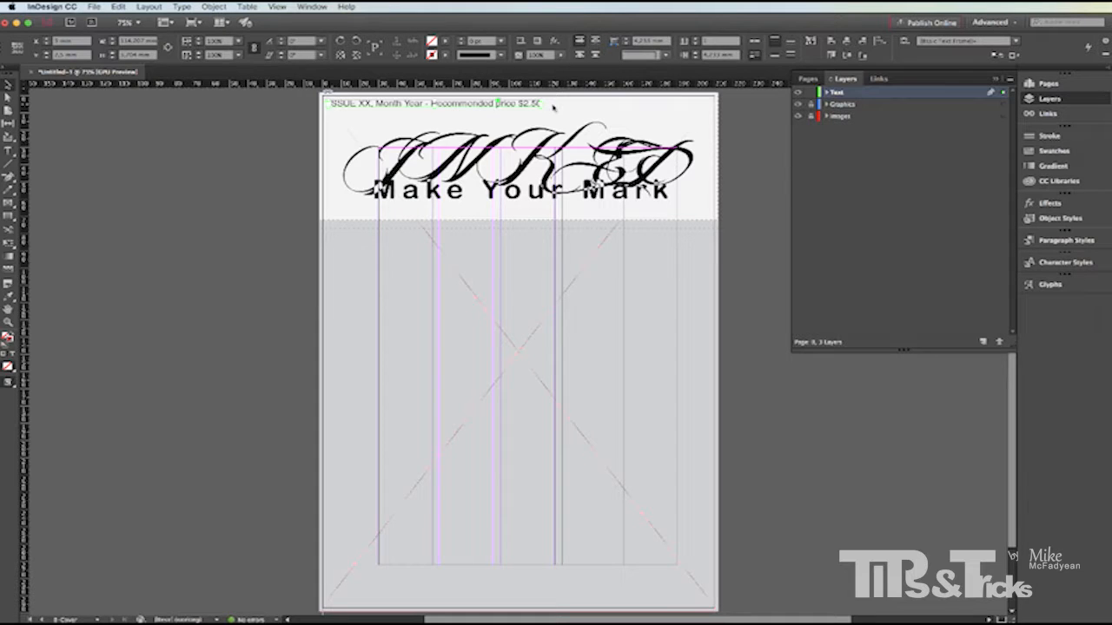
{"action": "left_click", "coordinate": [278, 195]}
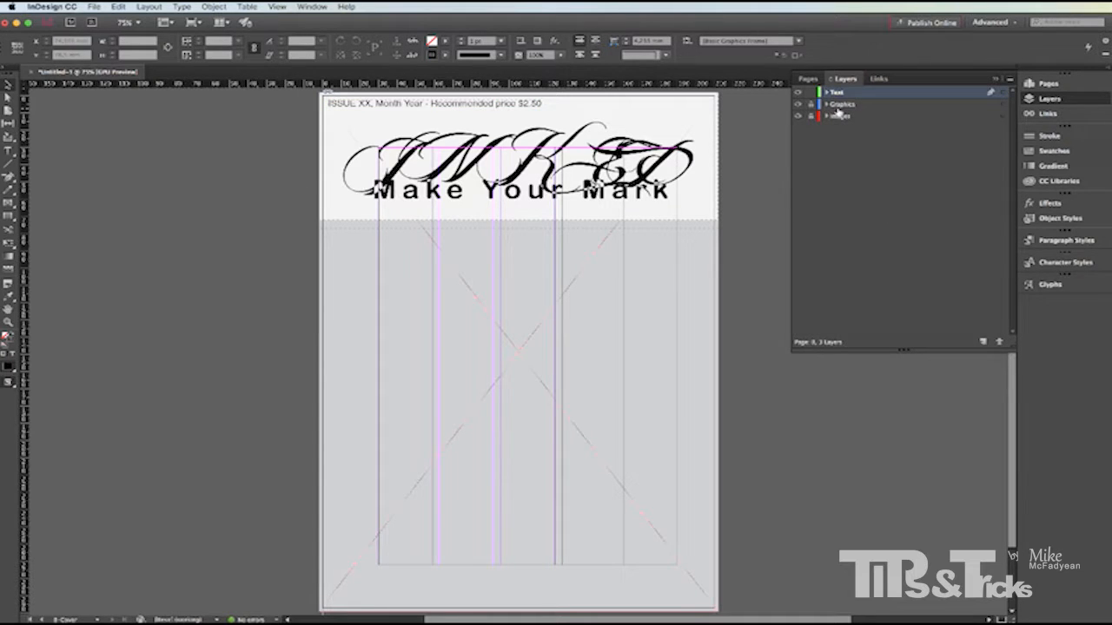
- Lock the Text layer and place Bar Code.ai on the Graphics layer beside the issue line, about 51 mm wide
{"action": "left_click", "coordinate": [810, 92]}
{"action": "left_click", "coordinate": [862, 105]}
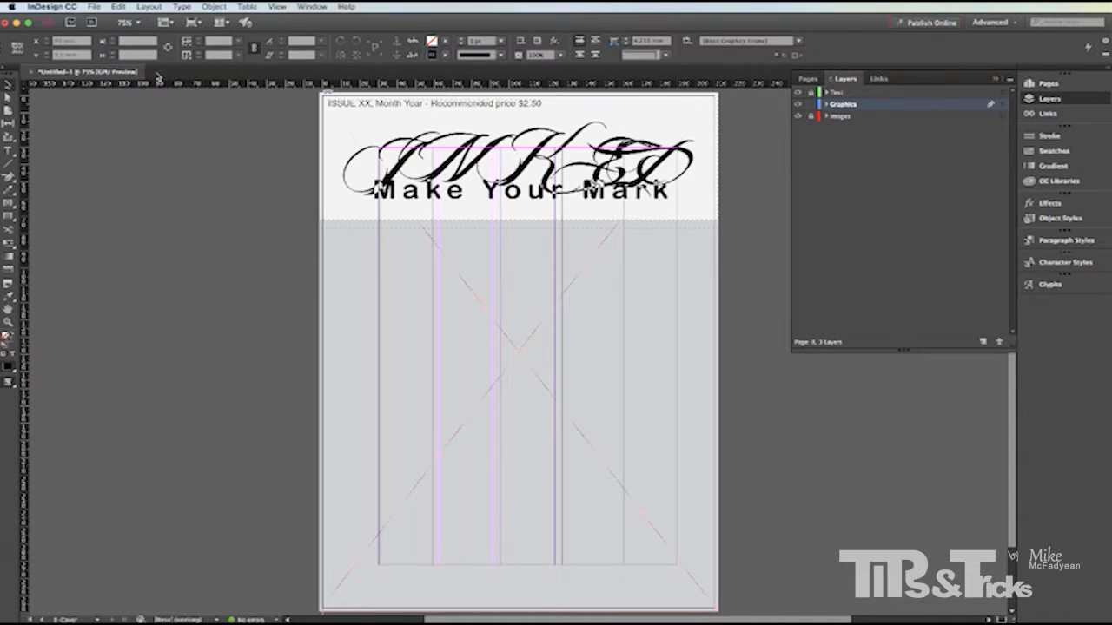
{"action": "key", "text": "super+d"}
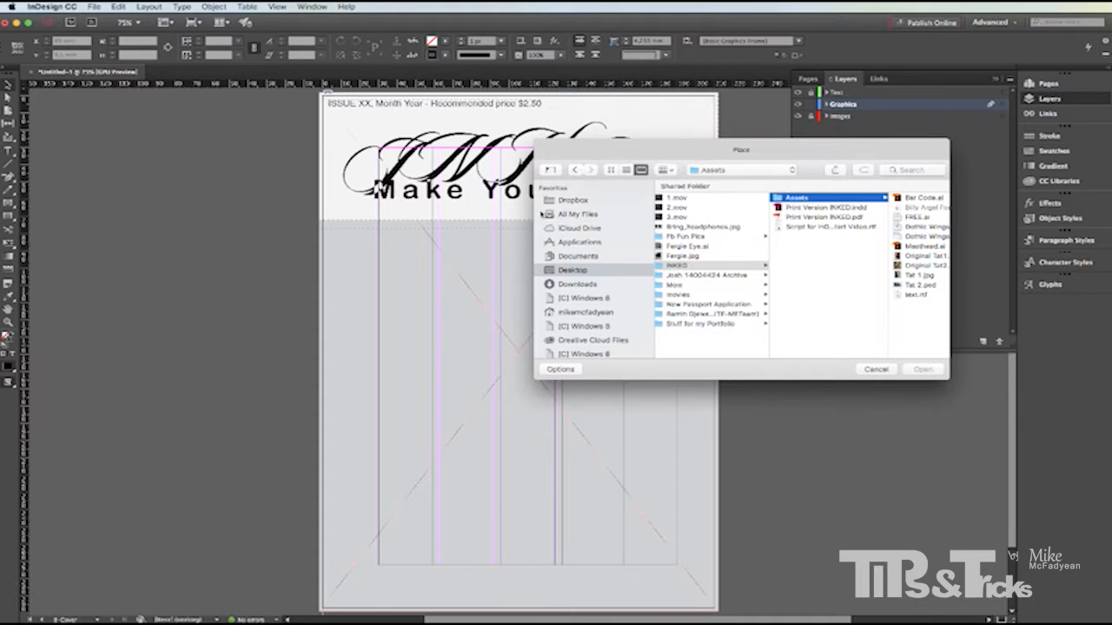
{"action": "double_click", "coordinate": [912, 199]}
{"action": "left_click", "coordinate": [610, 102]}
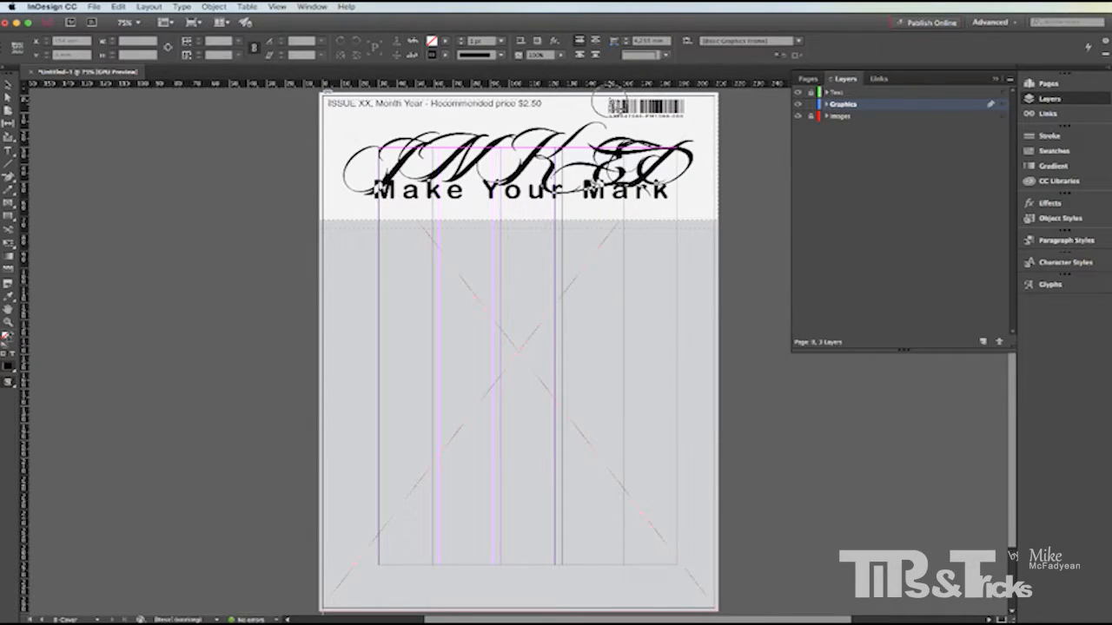
{"action": "left_click_drag", "start_coordinate": [610, 101], "coordinate": [706, 120]}
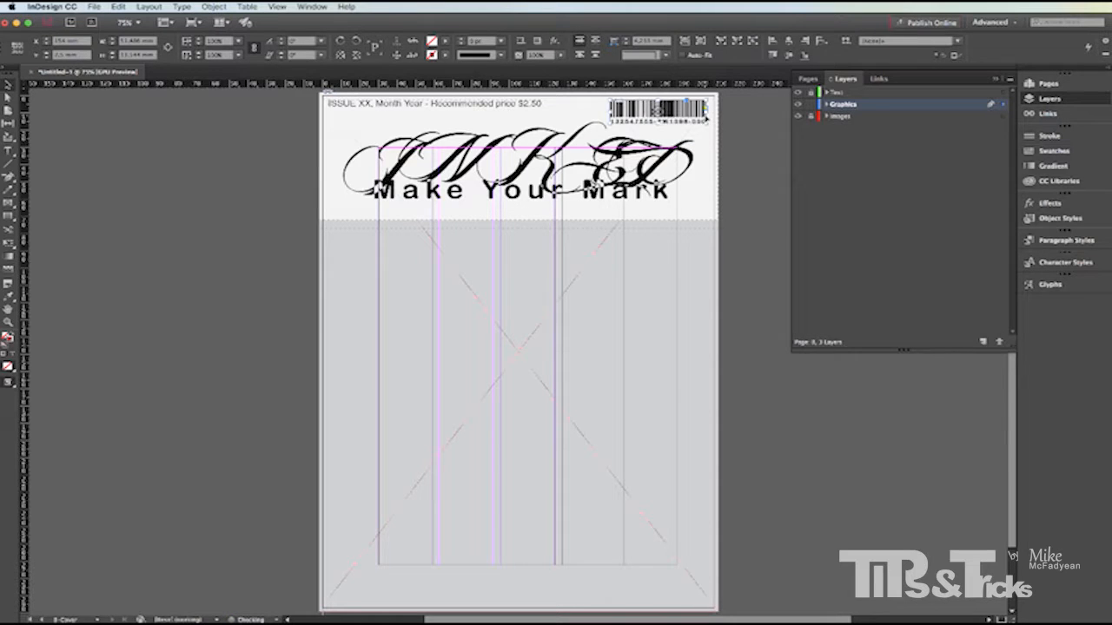
- Nudge the barcode right and slightly up into the cover's top-right corner, and deselect it
{"action": "key", "text": "Right"}
{"action": "key", "text": "Right"}
{"action": "key", "text": "Right"}
{"action": "key", "text": "Right"}
{"action": "key", "text": "Right"}
{"action": "key", "text": "Right"}
{"action": "key", "text": "Right"}
{"action": "key", "text": "Up"}
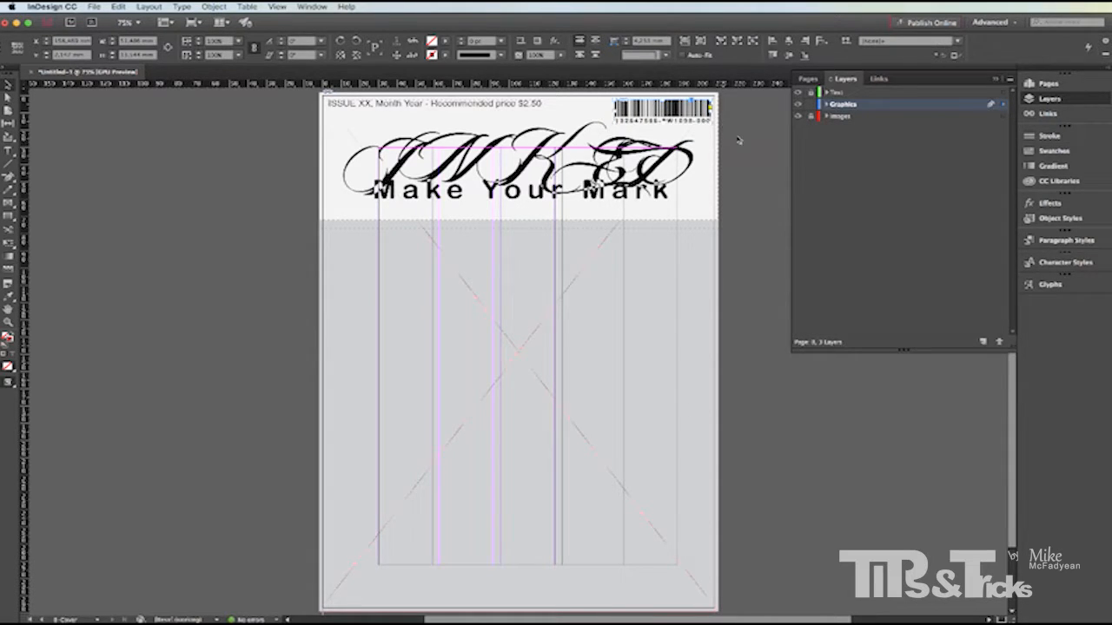
{"action": "left_click", "coordinate": [799, 365]}
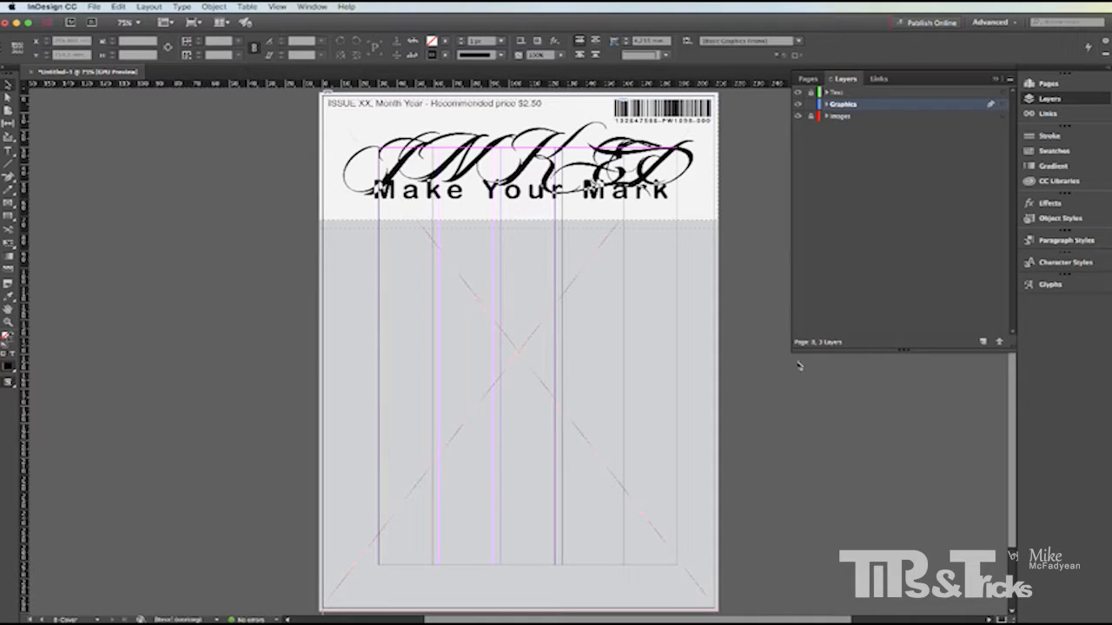
- With only the Images layer unlocked, draw a rectangle frame about 62 mm wide from the left margin, below the masthead area
{"action": "left_click", "coordinate": [811, 105]}
{"action": "left_click", "coordinate": [847, 116]}
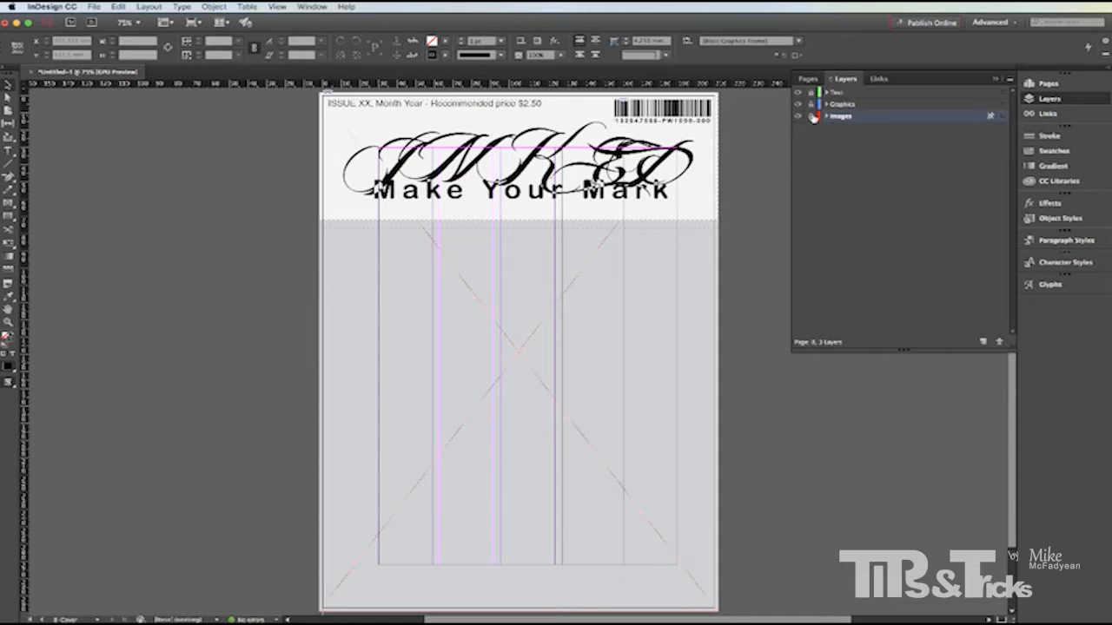
{"action": "left_click", "coordinate": [9, 203]}
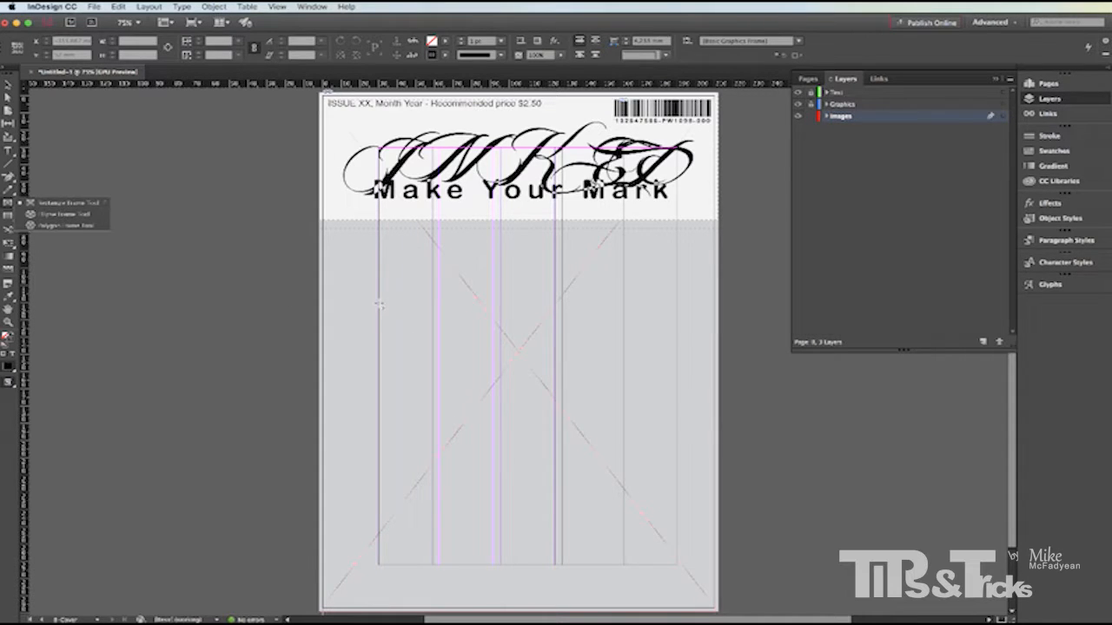
{"action": "left_click_drag", "start_coordinate": [378, 303], "coordinate": [493, 401]}
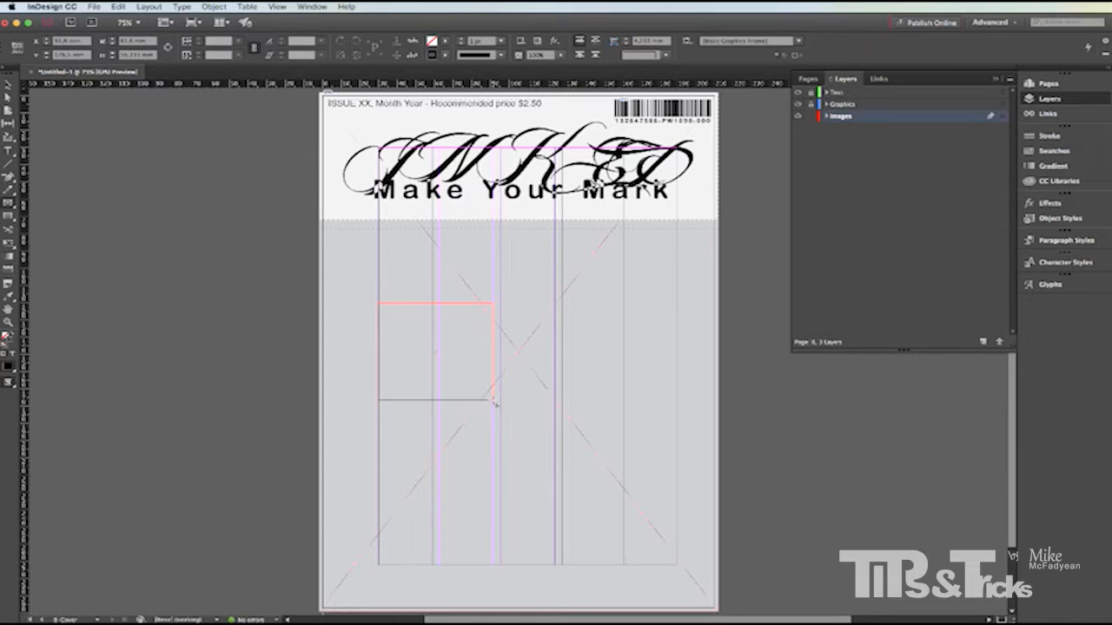
- Fill the new rectangle frame with Black at a 30% tint and deselect it
{"action": "left_click", "coordinate": [446, 42]}
{"action": "left_click", "coordinate": [404, 103]}
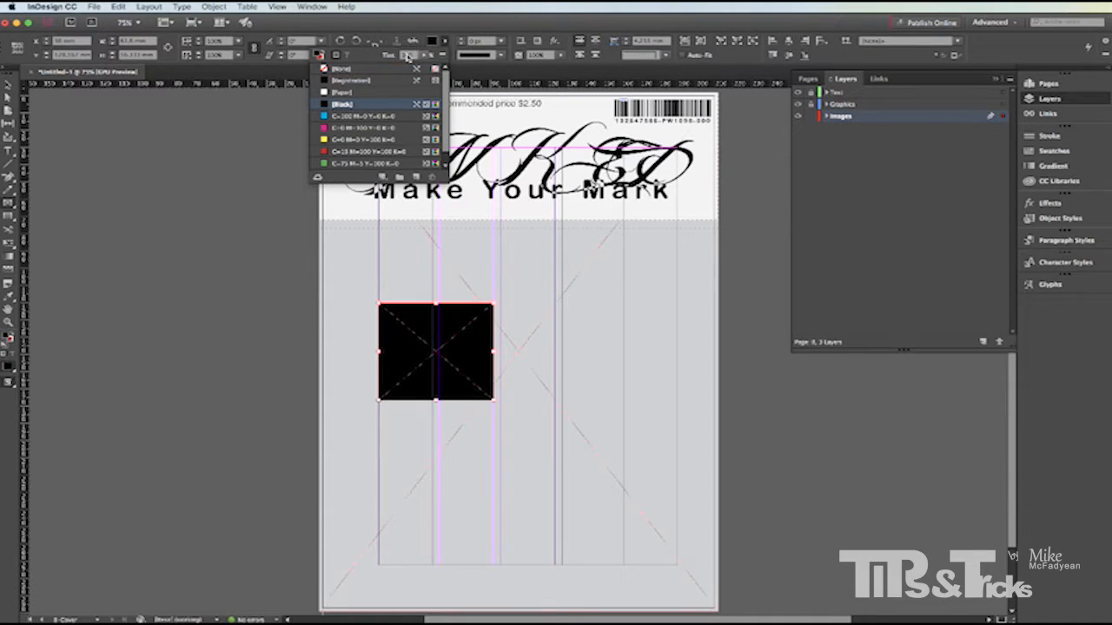
{"action": "type", "text": "30"}
{"action": "key", "text": "Return"}
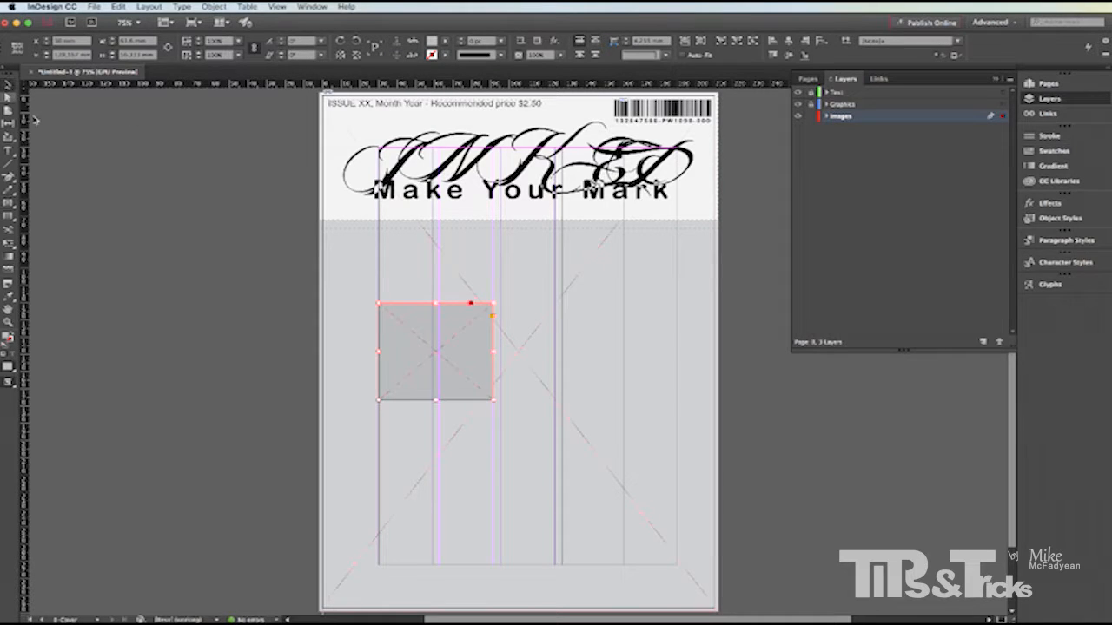
{"action": "left_click", "coordinate": [110, 204]}
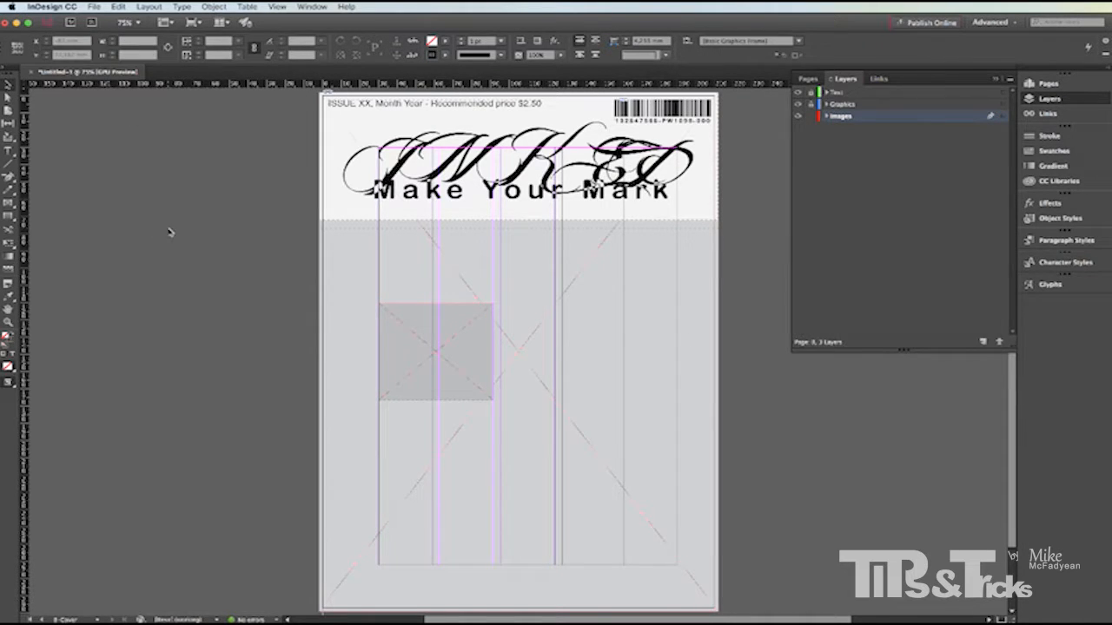
- Duplicate the grey image placeholder, positioning the copy slightly higher against the cover's right margin
{"action": "left_click", "coordinate": [388, 372]}
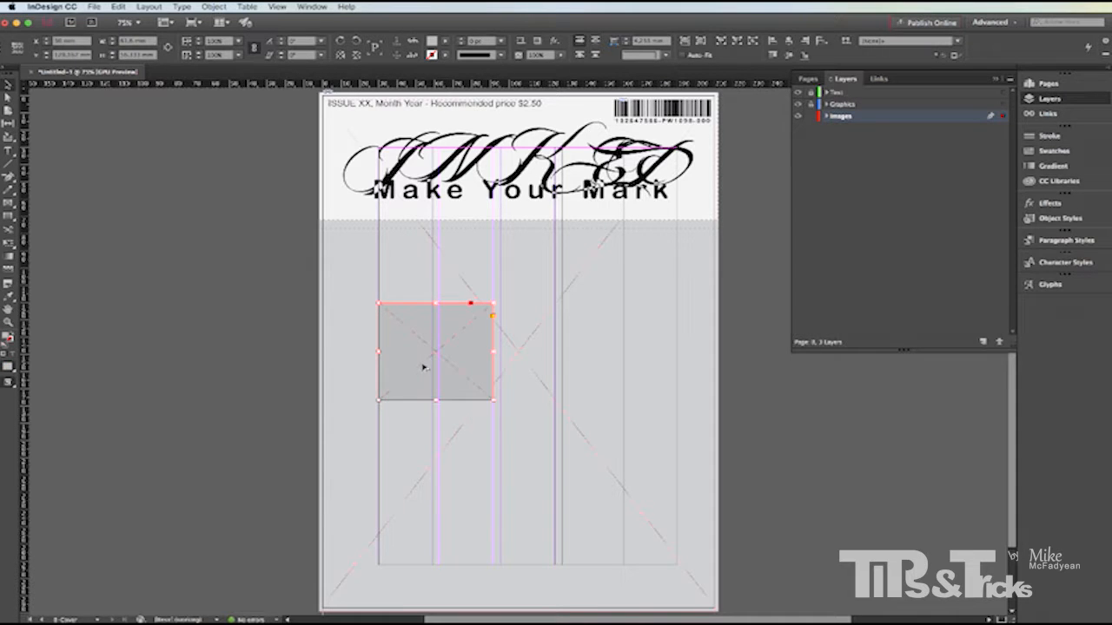
{"action": "left_click_drag", "start_coordinate": [423, 367], "coordinate": [607, 318]}
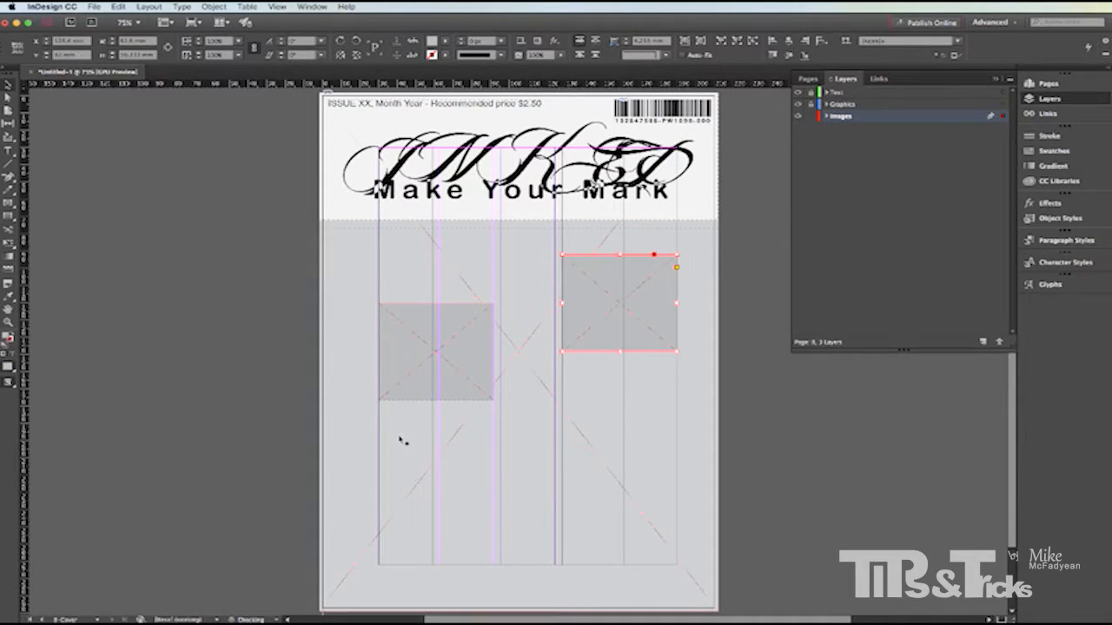
{"action": "left_click", "coordinate": [206, 457]}
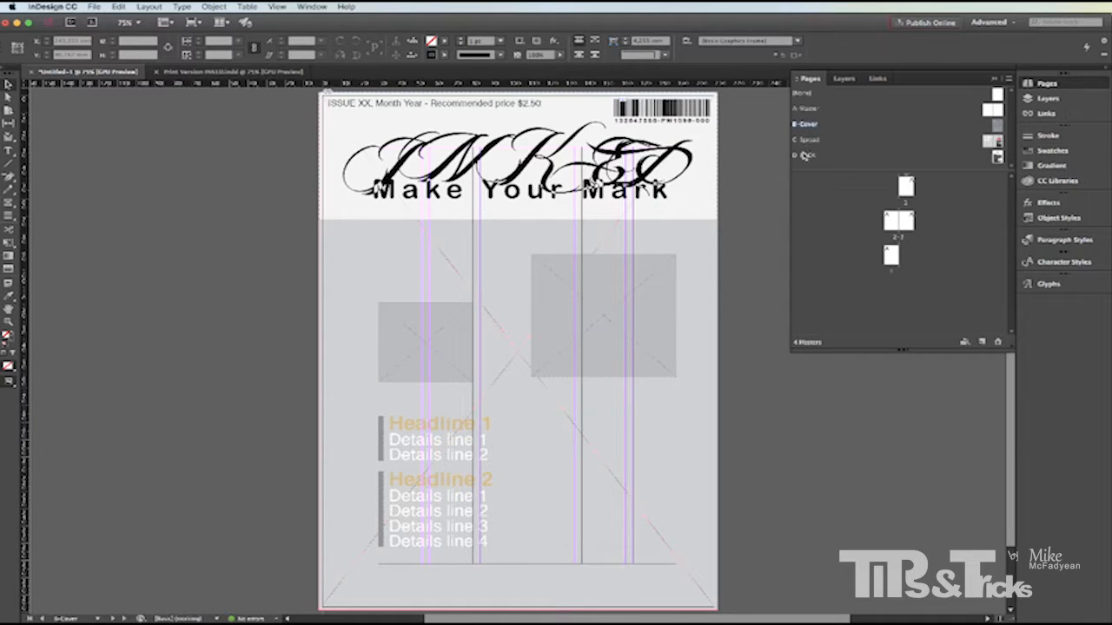
- Delete the A-Master spread from the document and confirm its removal from the pages using it
{"action": "double_click", "coordinate": [808, 109]}
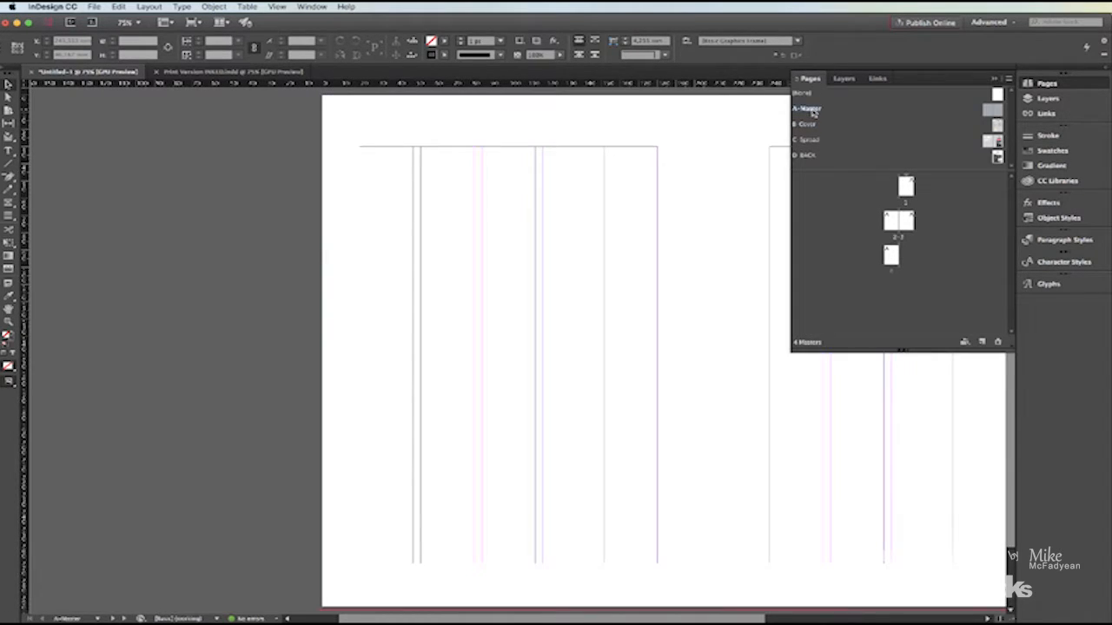
{"action": "left_click", "coordinate": [998, 342]}
{"action": "left_click", "coordinate": [645, 337]}
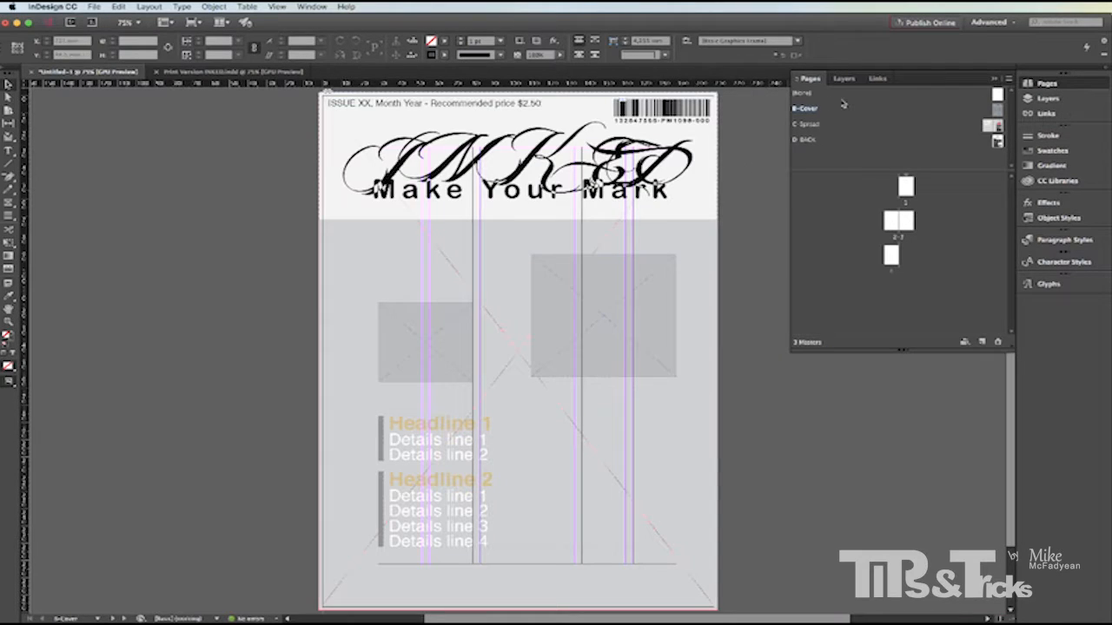
- Examine the Cover master's image placeholders, background frame, headline text frame, side bars and masthead panel, and the layers they belong to
{"action": "left_click", "coordinate": [806, 108]}
{"action": "left_click", "coordinate": [594, 301]}
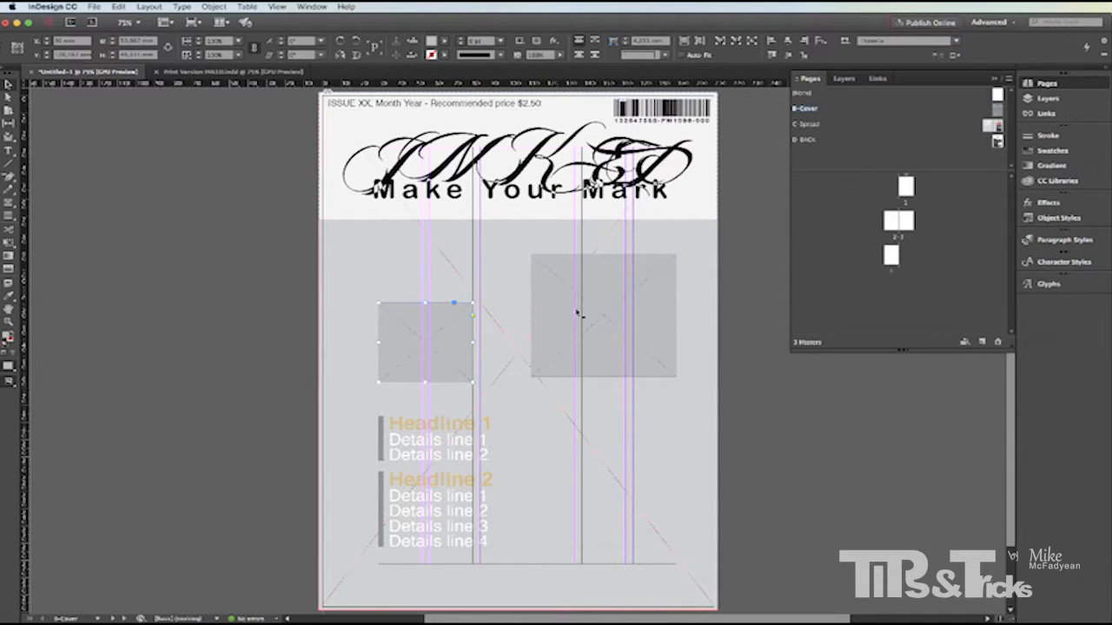
{"action": "left_click", "coordinate": [362, 273]}
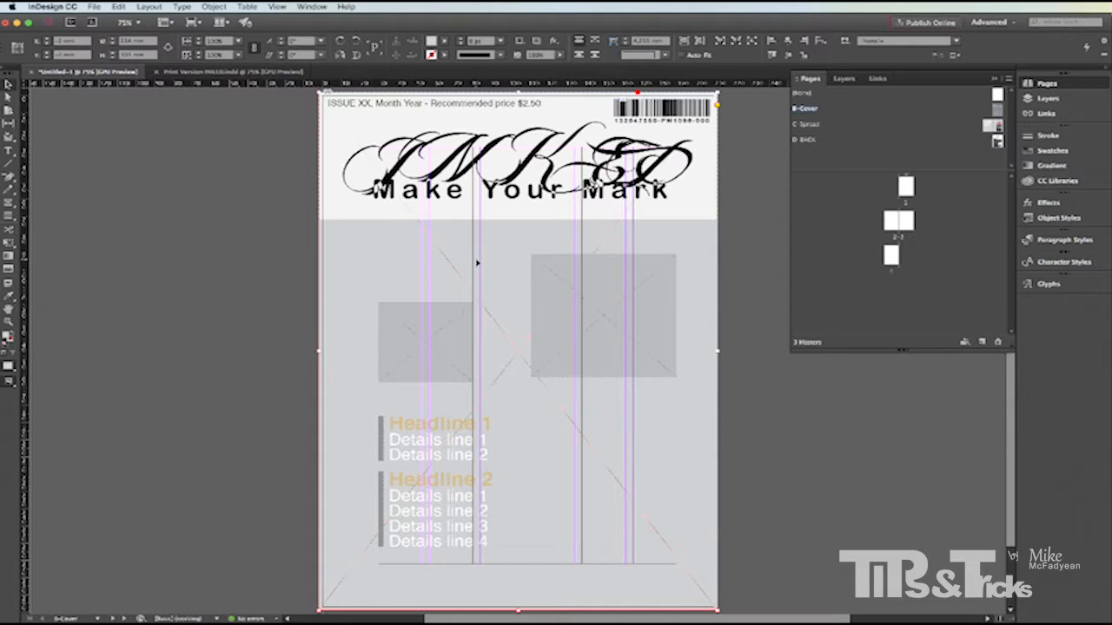
{"action": "left_click", "coordinate": [448, 423]}
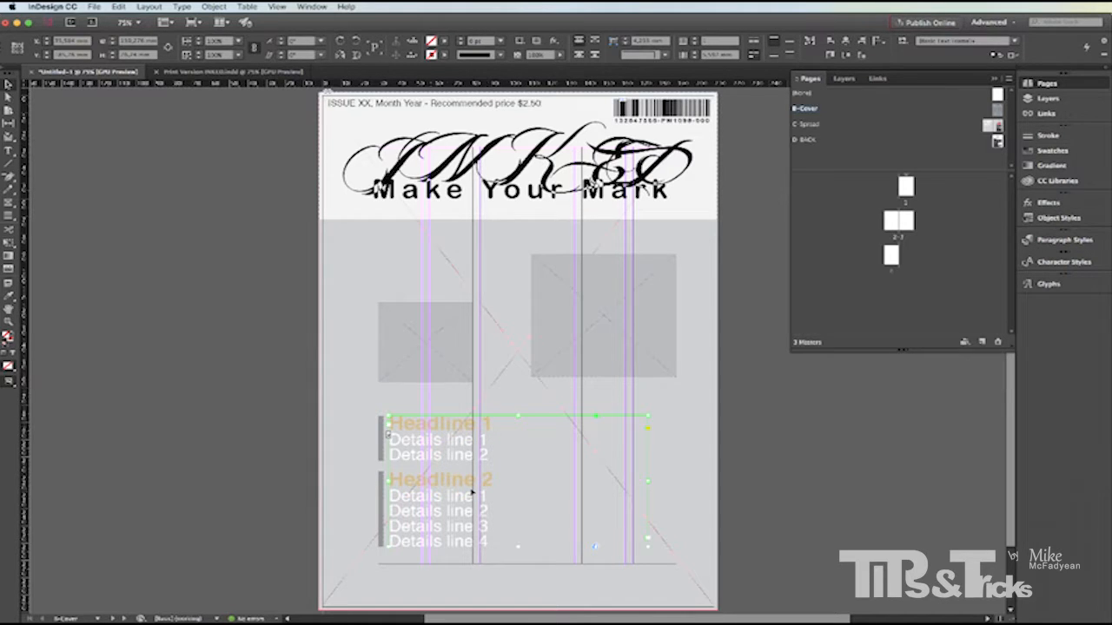
{"action": "left_click", "coordinate": [382, 488]}
{"action": "left_click", "coordinate": [852, 82]}
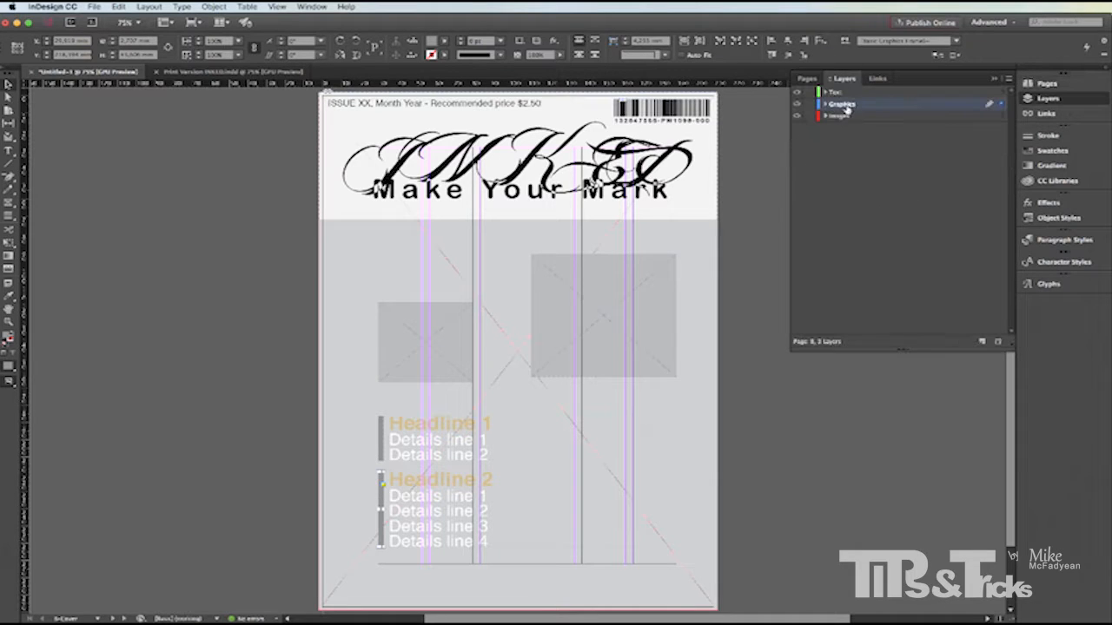
{"action": "left_click", "coordinate": [383, 434]}
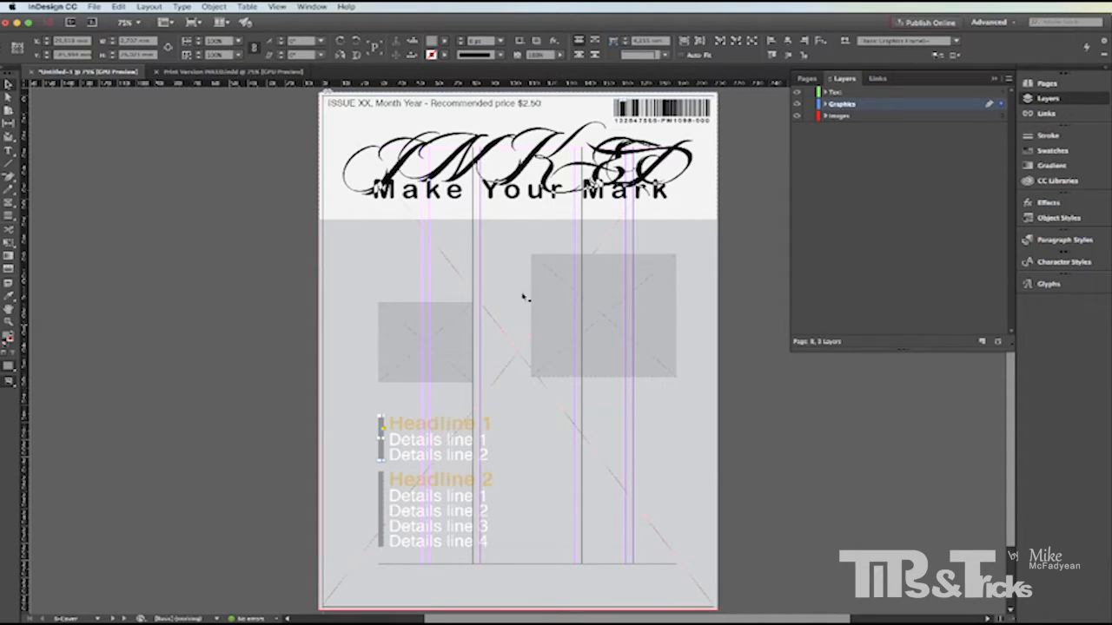
{"action": "left_click", "coordinate": [426, 193]}
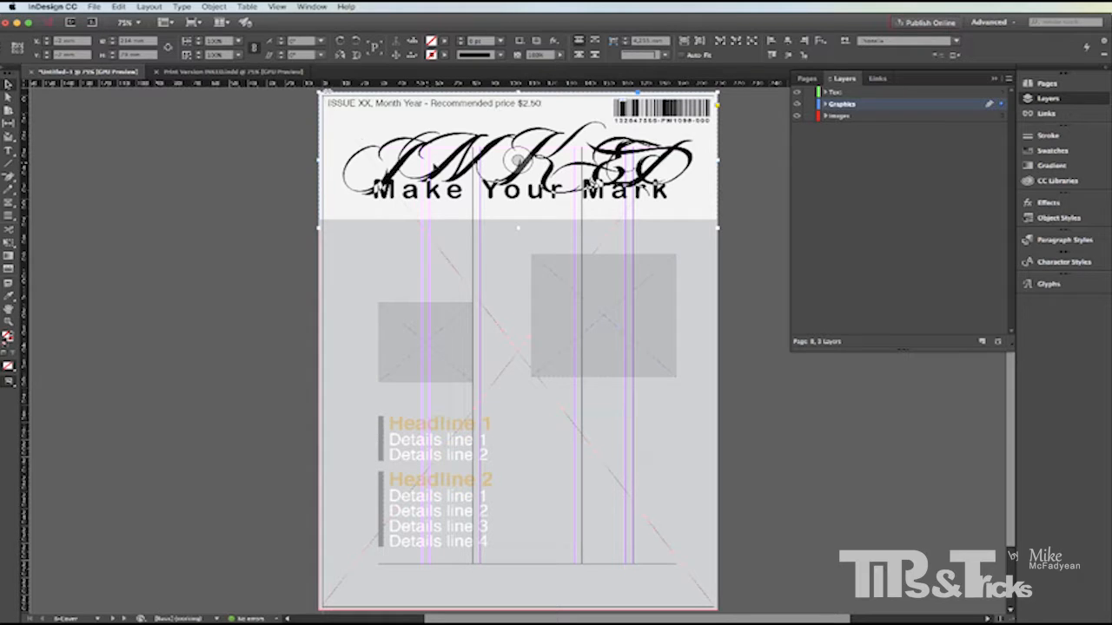
{"action": "left_click", "coordinate": [275, 181]}
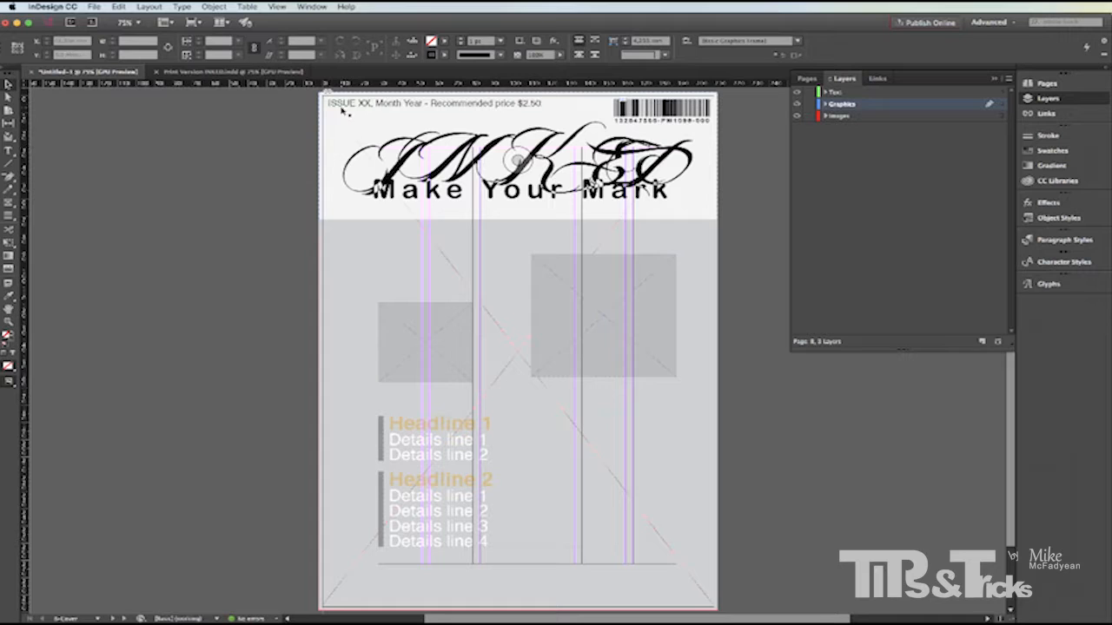
- Open the C-Spread master and clear the view to examine its full two-page layout
{"action": "left_click", "coordinate": [808, 78]}
{"action": "double_click", "coordinate": [808, 124]}
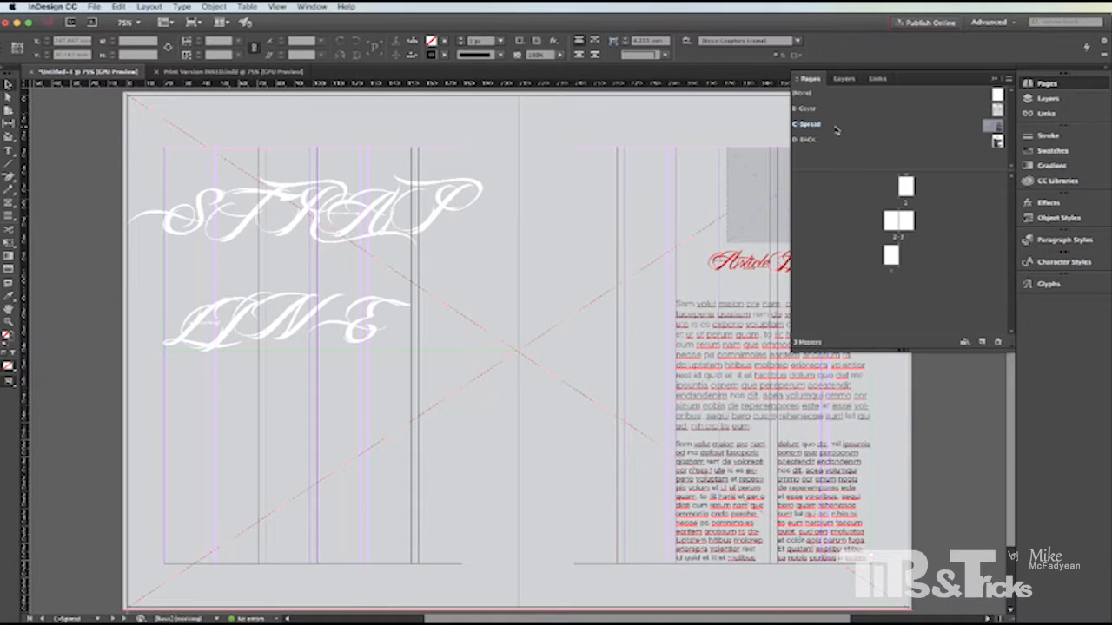
{"action": "left_click", "coordinate": [995, 80]}
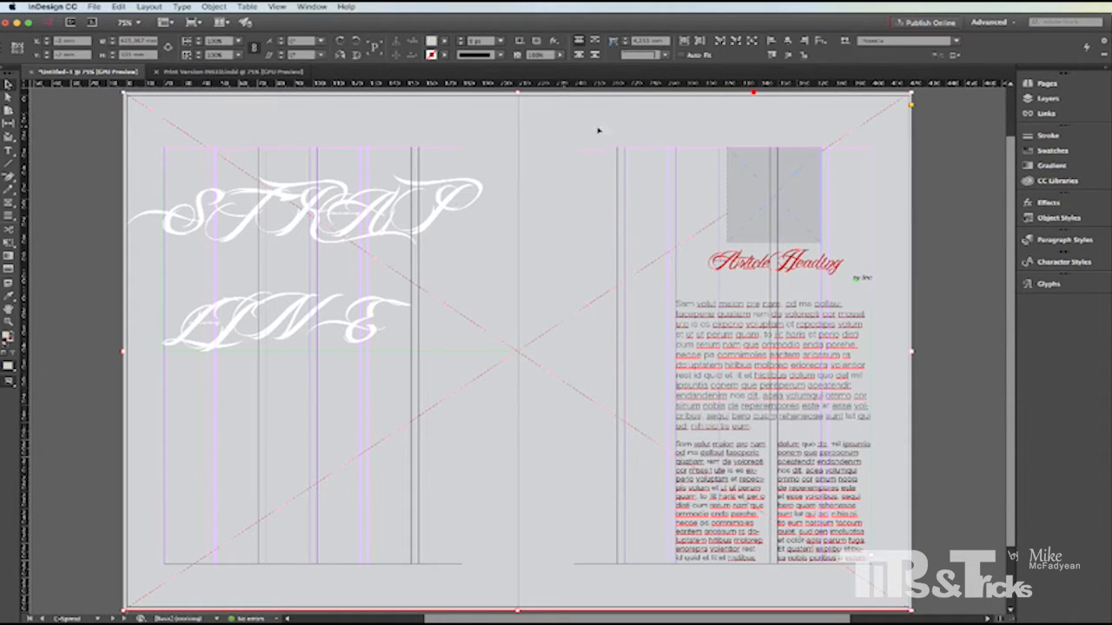
- Examine the Spread master's image placeholder, strap line, article heading, by-line and body text frames
{"action": "left_click", "coordinate": [779, 179]}
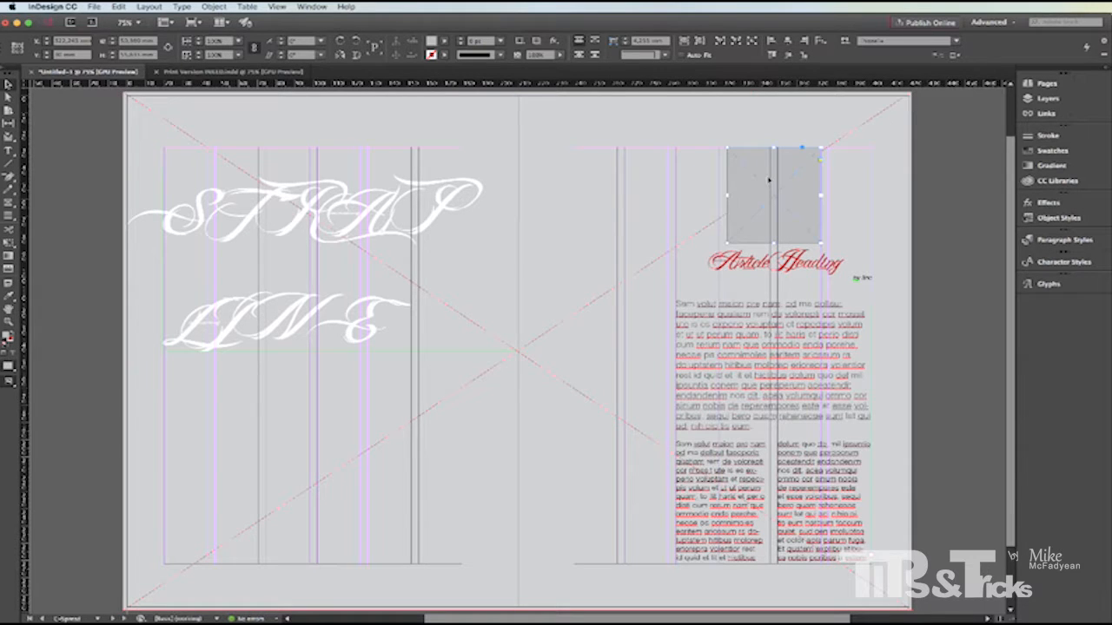
{"action": "left_click", "coordinate": [301, 228]}
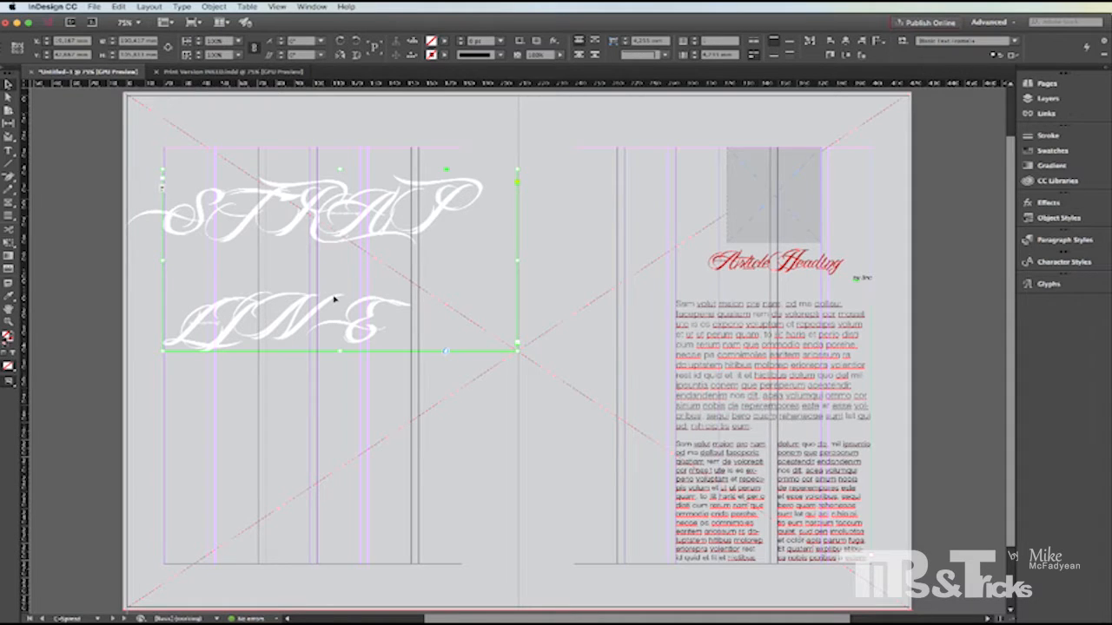
{"action": "left_click", "coordinate": [749, 263]}
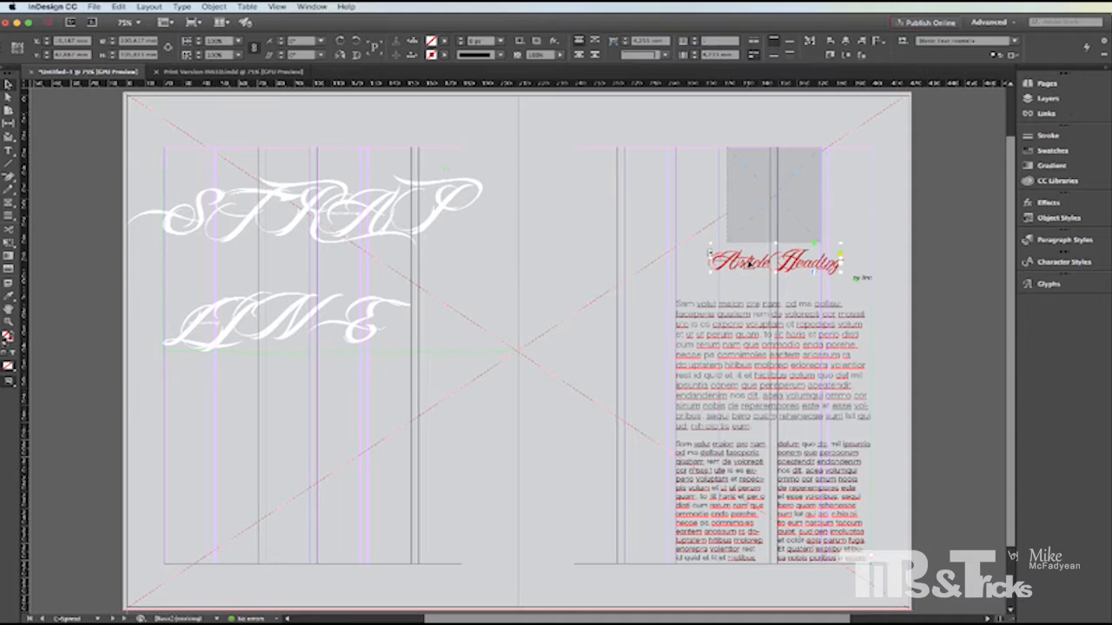
{"action": "left_click", "coordinate": [865, 278]}
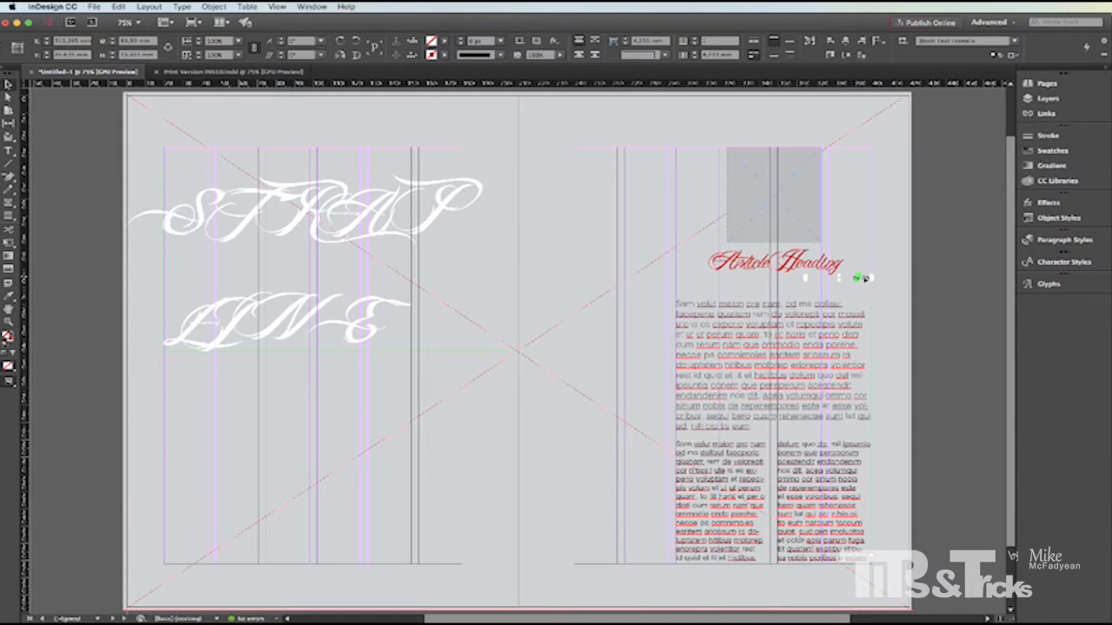
{"action": "left_click", "coordinate": [756, 333]}
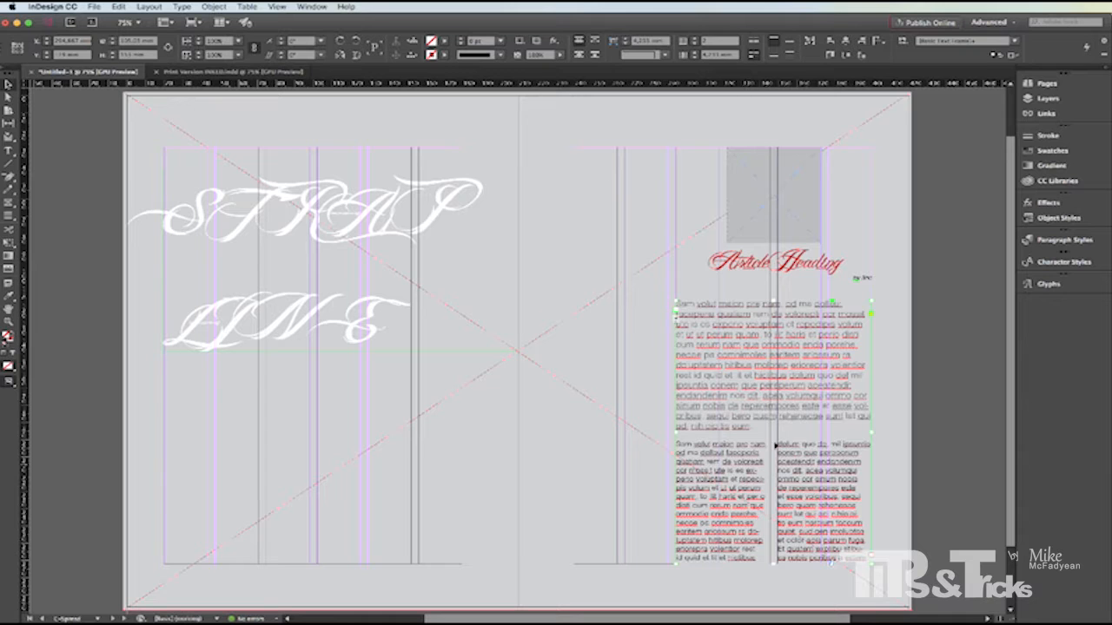
- Open the D-BACK master and examine its image placeholder and pull quote frame
{"action": "left_click", "coordinate": [1038, 84]}
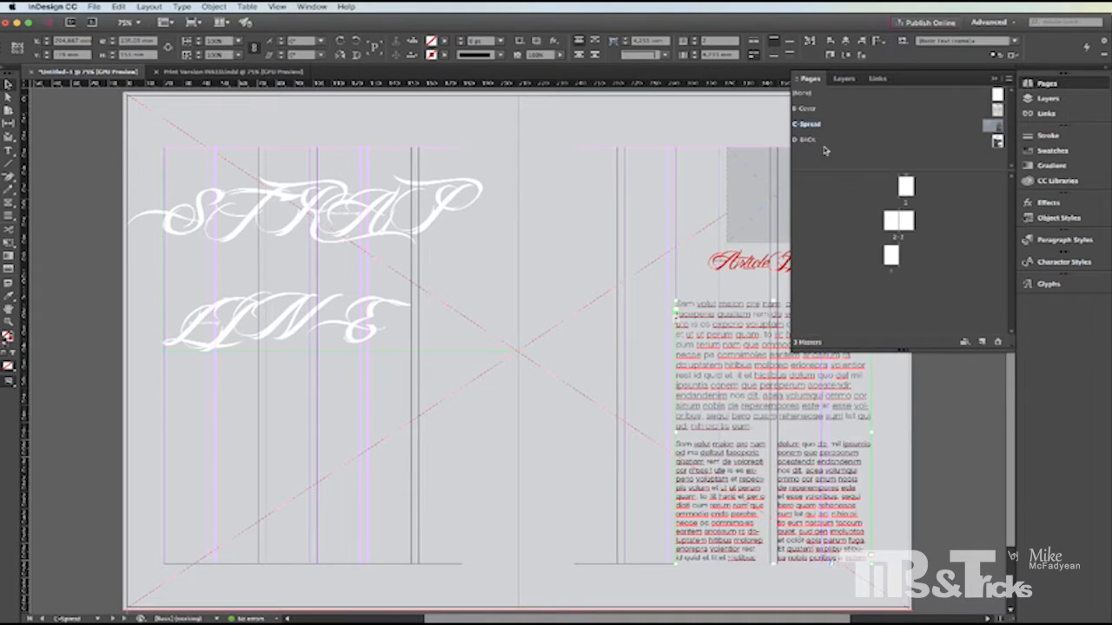
{"action": "double_click", "coordinate": [807, 140]}
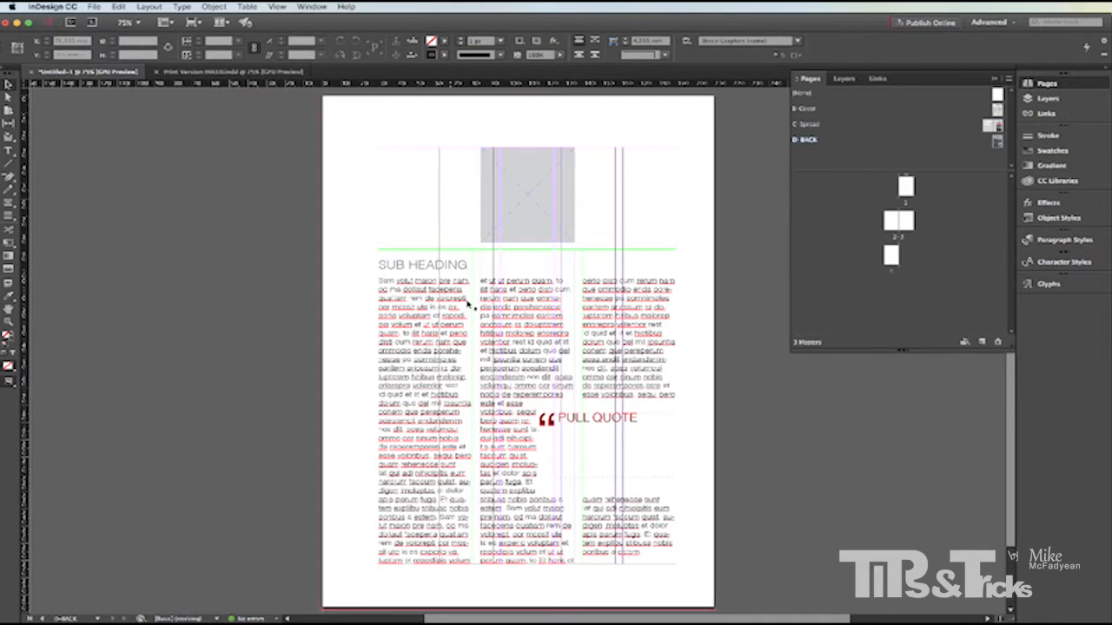
{"action": "left_click", "coordinate": [520, 190]}
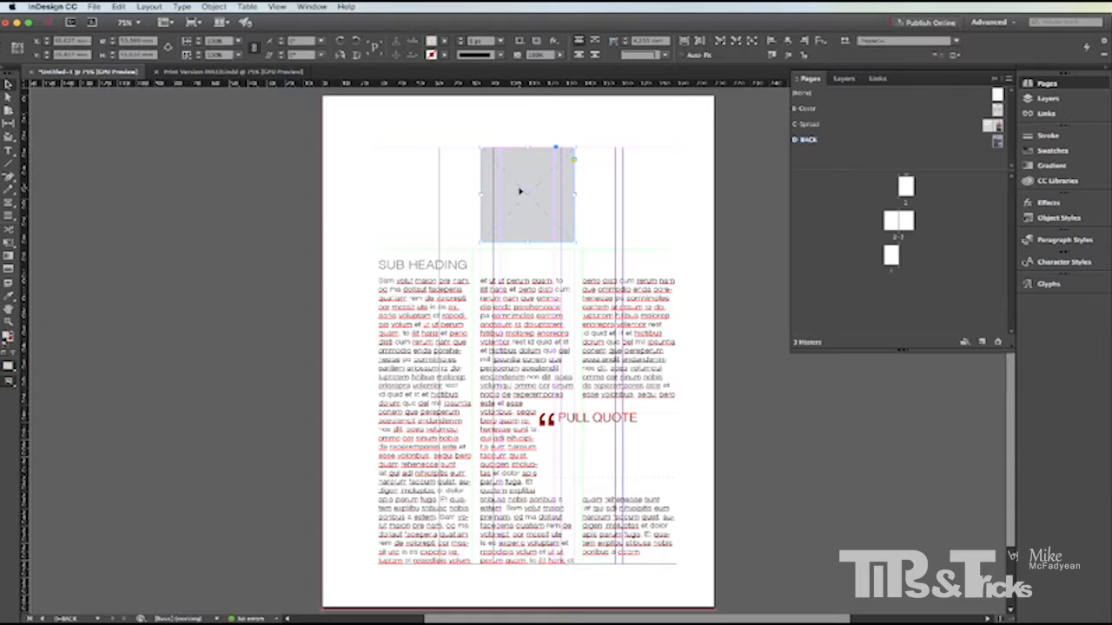
{"action": "left_click", "coordinate": [586, 423]}
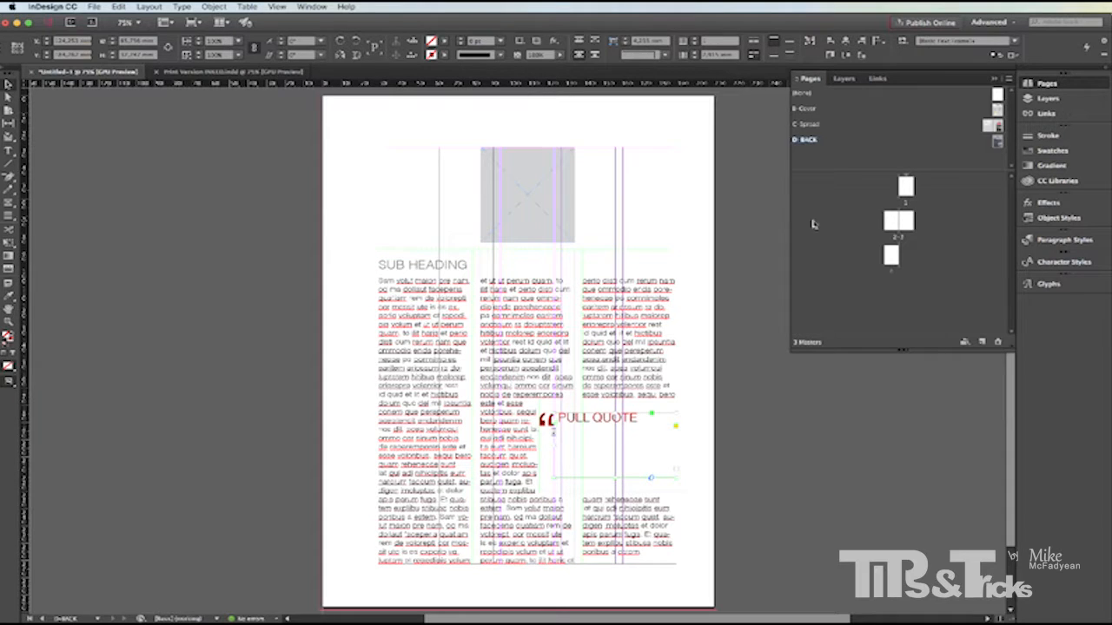
- Apply the B-Cover master to page 1, C-Spread to pages 2-3 and D-BACK to the last page
{"action": "left_click", "coordinate": [805, 139]}
{"action": "left_click_drag", "start_coordinate": [805, 110], "coordinate": [906, 187]}
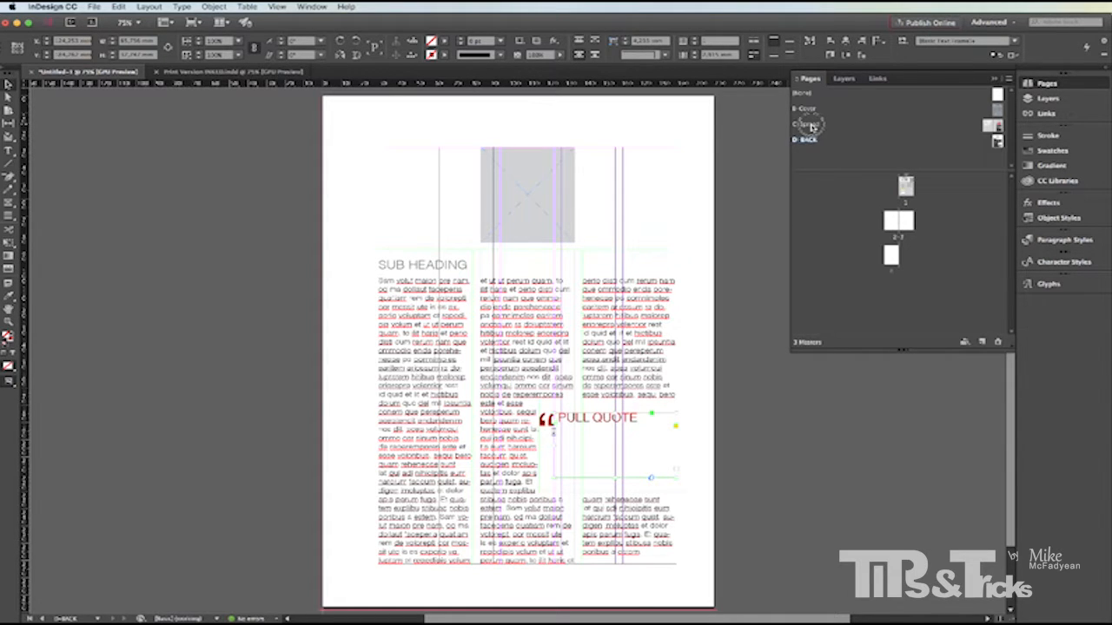
{"action": "left_click_drag", "start_coordinate": [811, 127], "coordinate": [890, 220]}
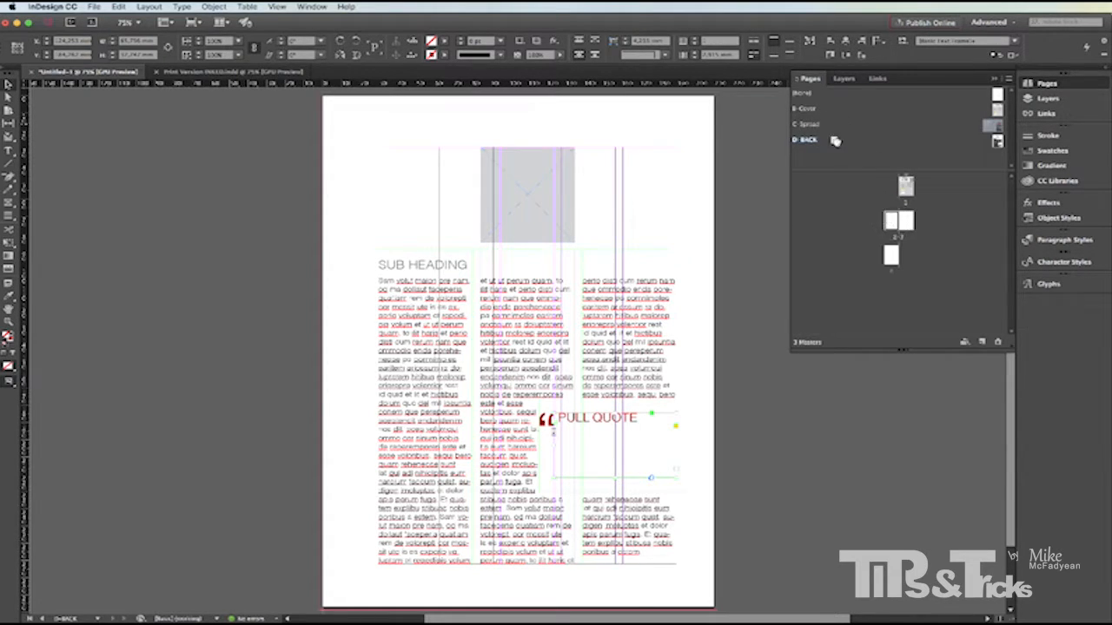
{"action": "left_click_drag", "start_coordinate": [810, 127], "coordinate": [910, 220]}
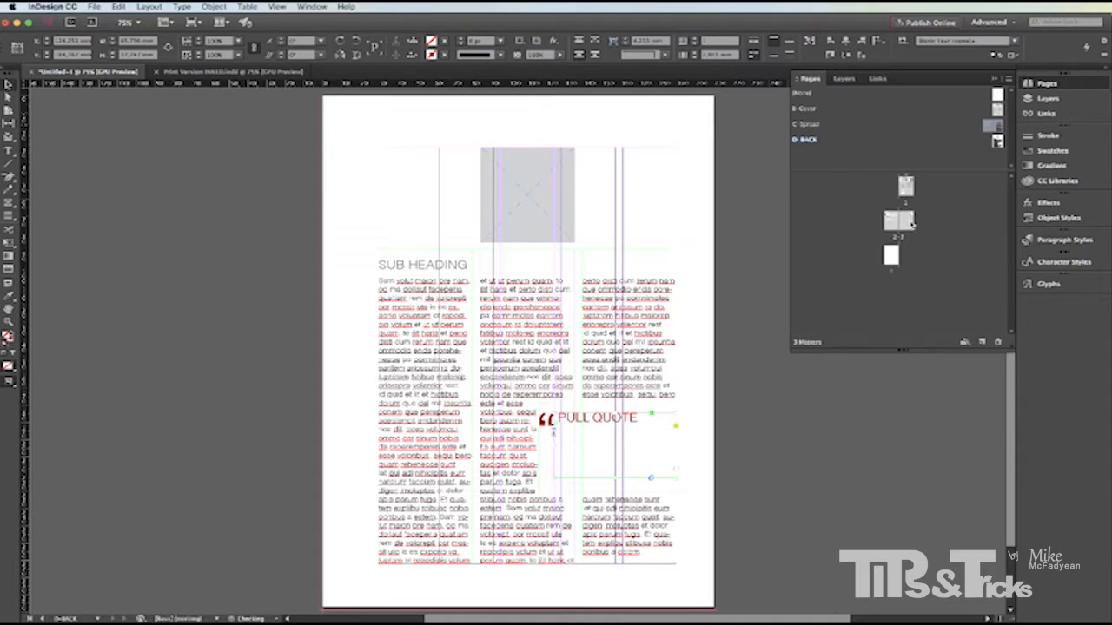
{"action": "left_click", "coordinate": [805, 139]}
{"action": "left_click_drag", "start_coordinate": [805, 139], "coordinate": [891, 256]}
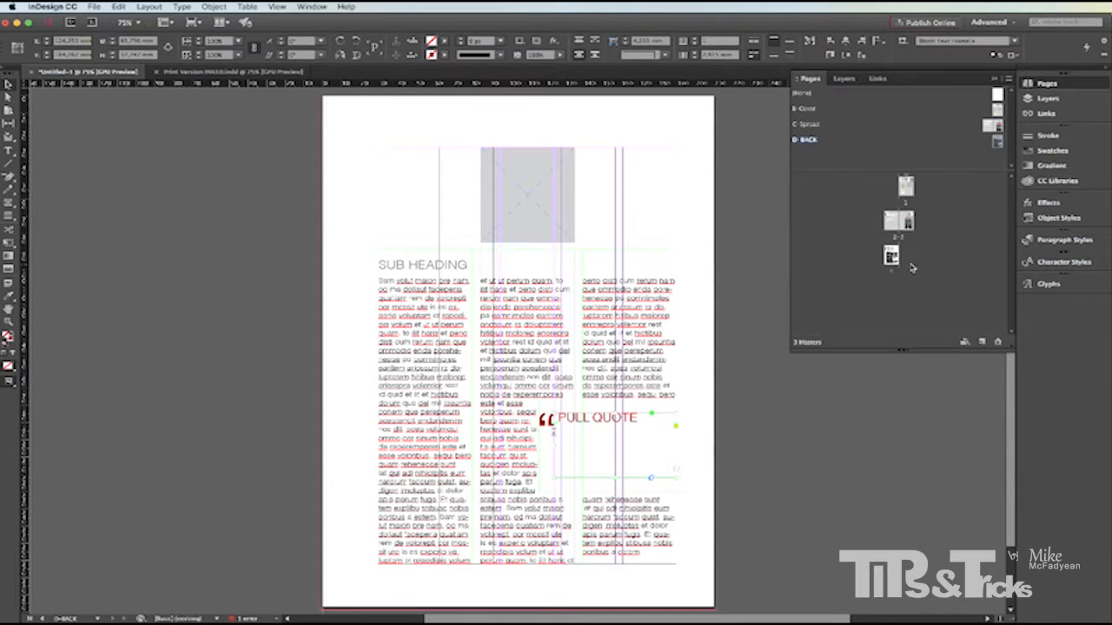
- Save the document to the Desktop as test.indd in InDesign CC 2017 format
{"action": "left_click", "coordinate": [96, 7]}
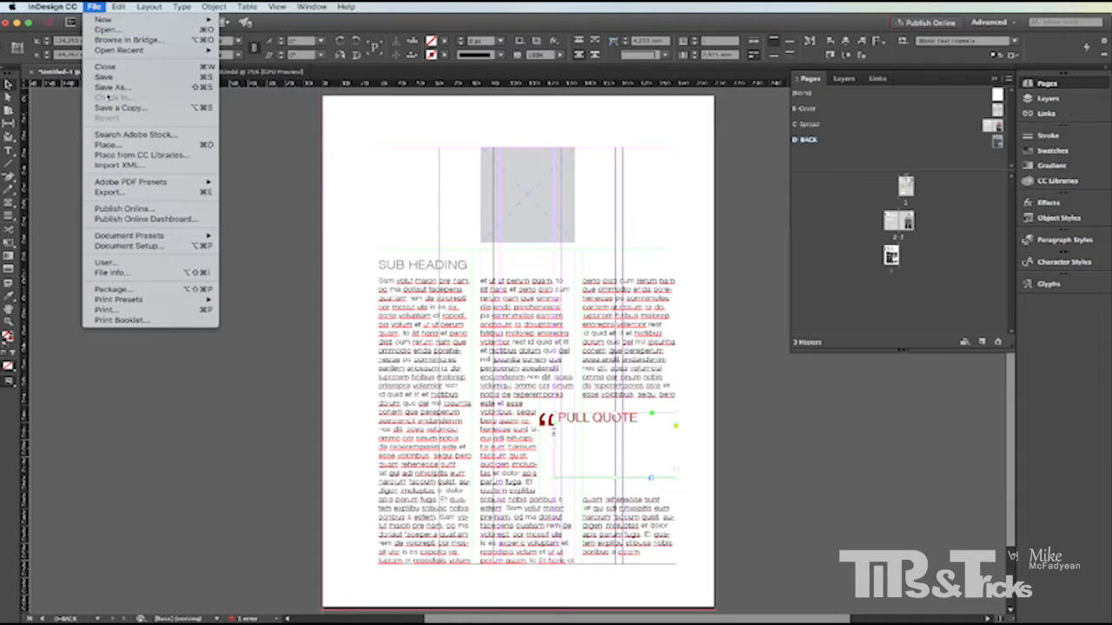
{"action": "left_click", "coordinate": [111, 88]}
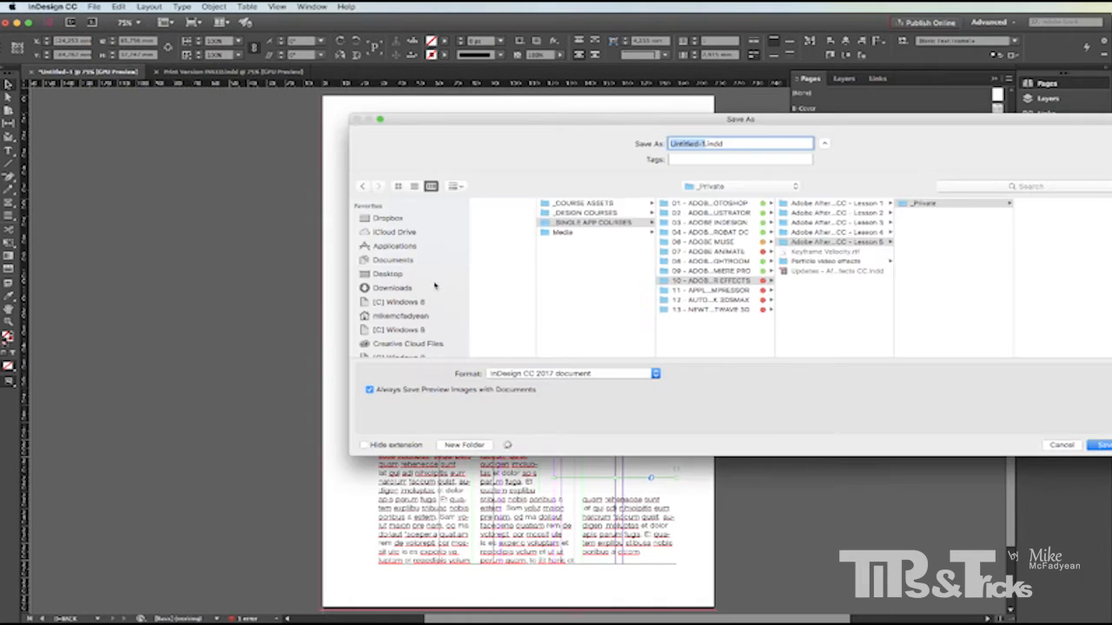
{"action": "left_click", "coordinate": [401, 274]}
{"action": "type", "text": "test"}
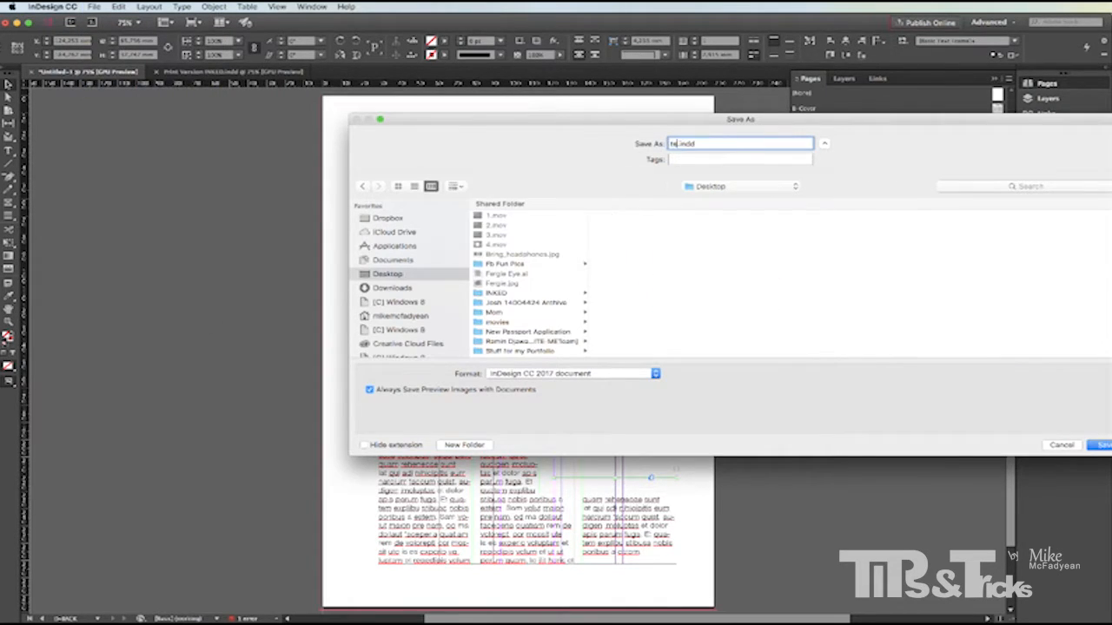
{"action": "key", "text": "Return"}
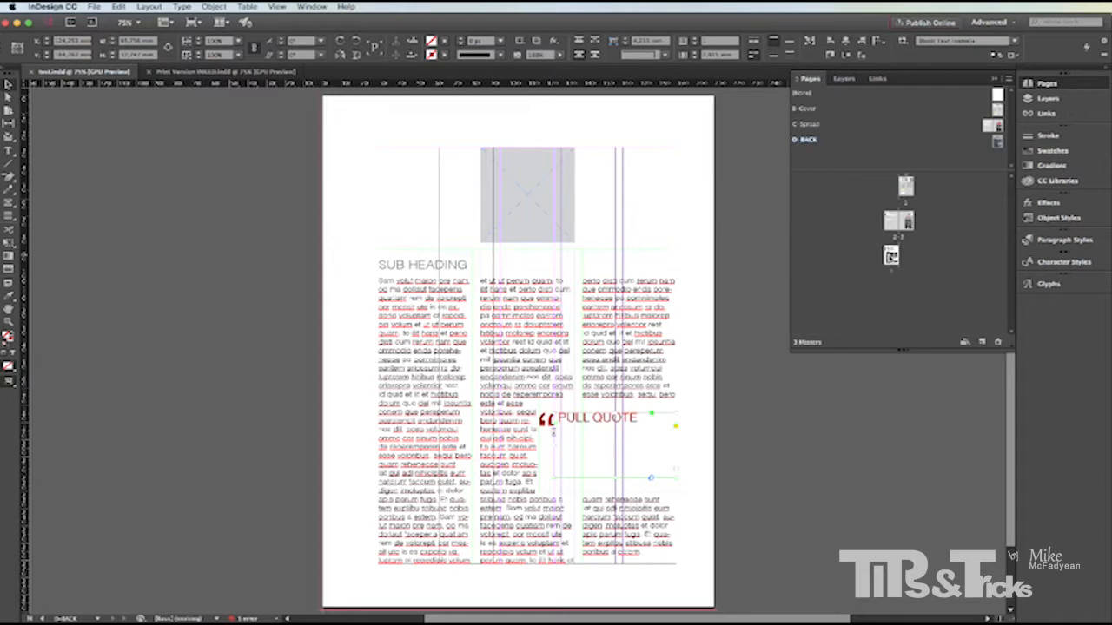
- Open page 1 and try overriding its headline text frame from the Cover master
{"action": "double_click", "coordinate": [906, 187]}
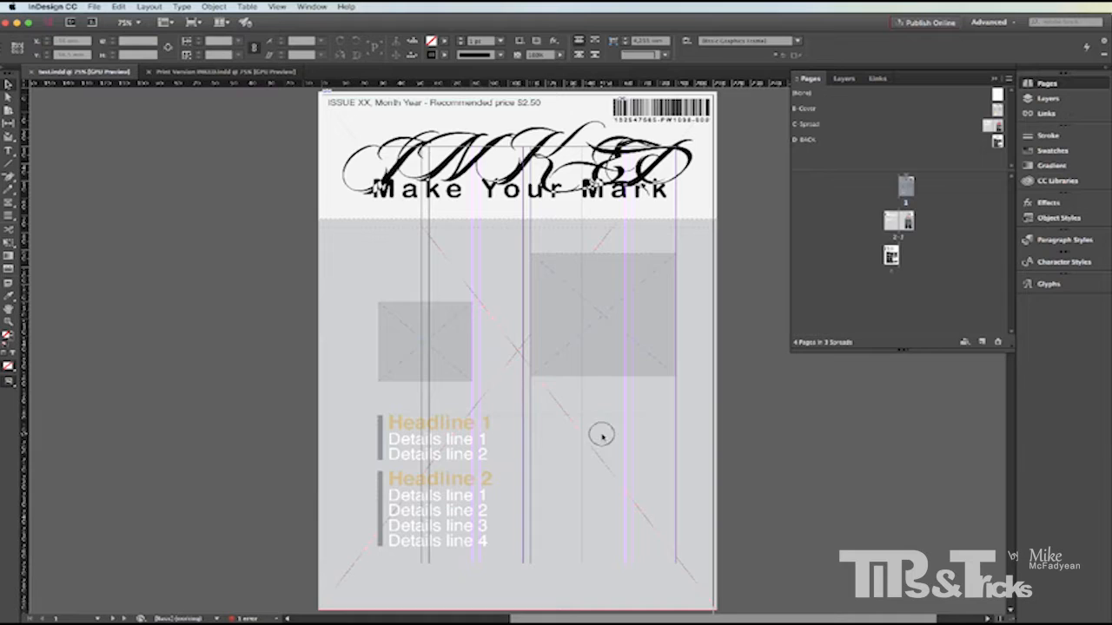
{"action": "left_click", "coordinate": [603, 437]}
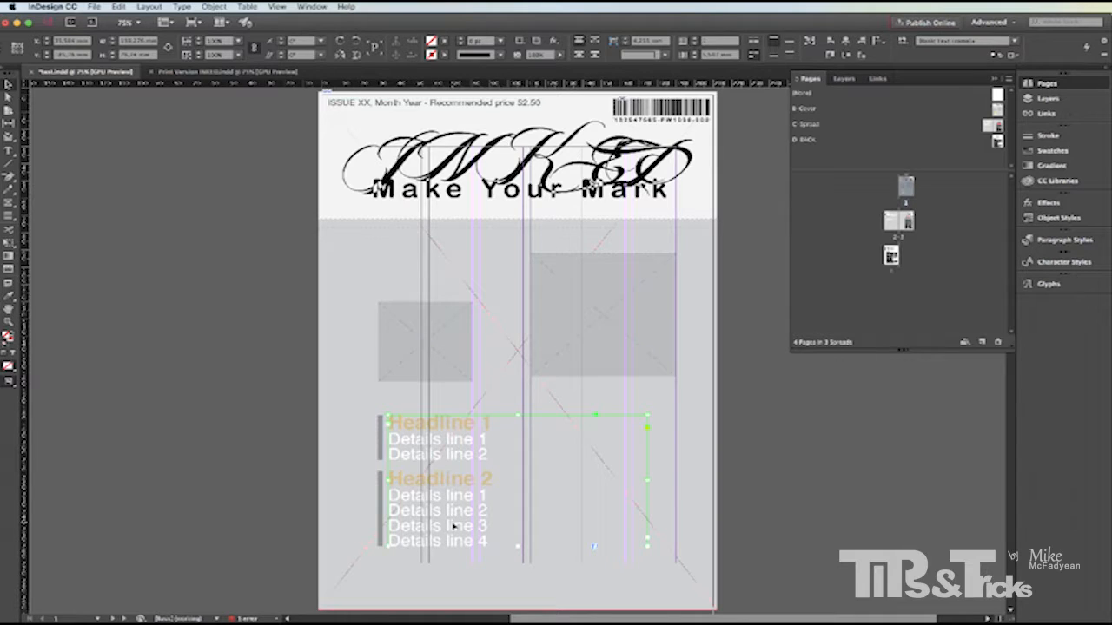
{"action": "key", "text": "shift+super+a"}
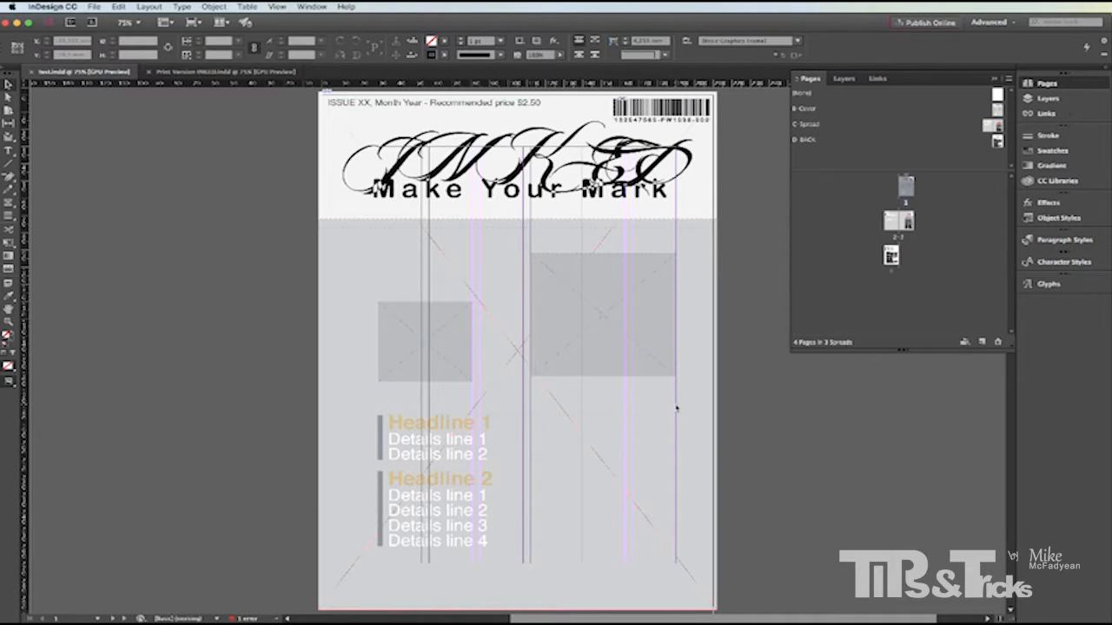
- Override page 1's full-page background frame, place Tat 1.jpg in it and fill the frame proportionally
{"action": "left_click", "coordinate": [706, 357]}
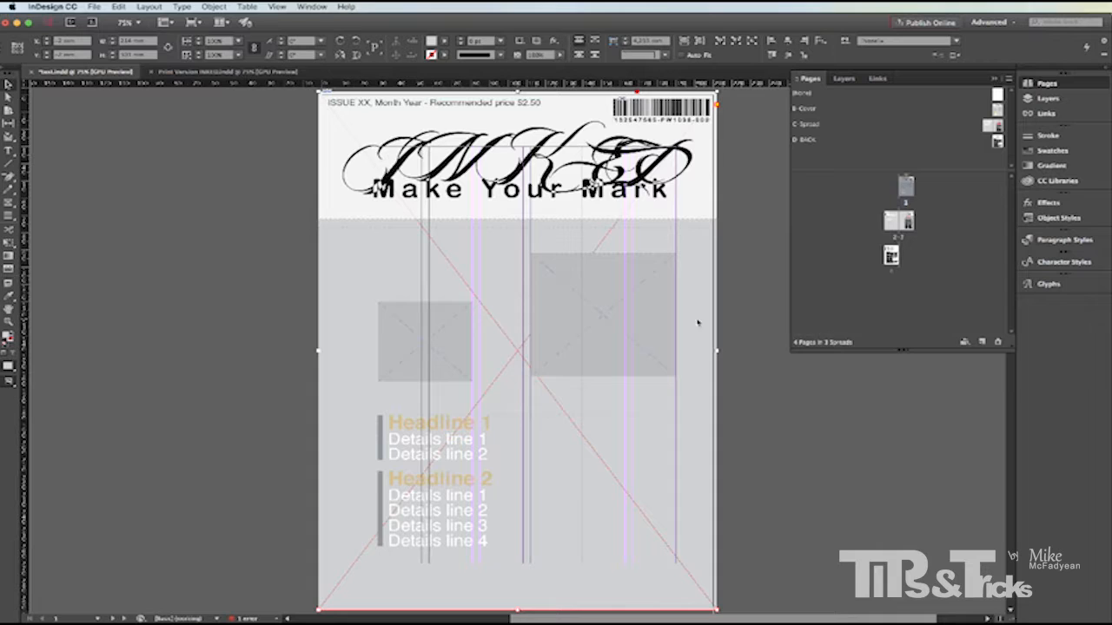
{"action": "key", "text": "super+d"}
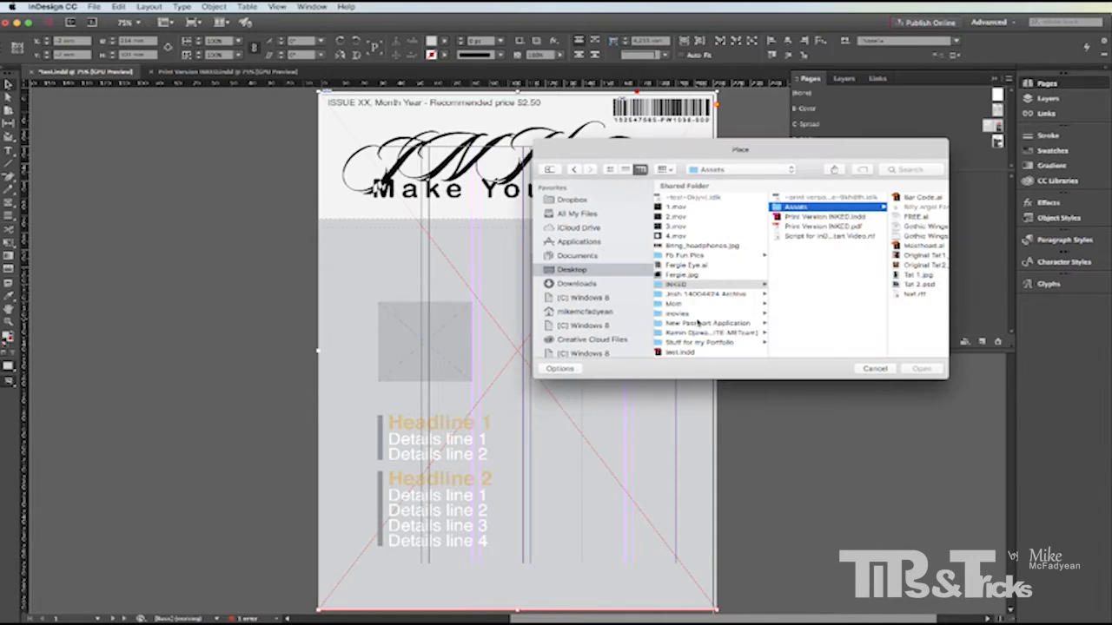
{"action": "left_click", "coordinate": [908, 276]}
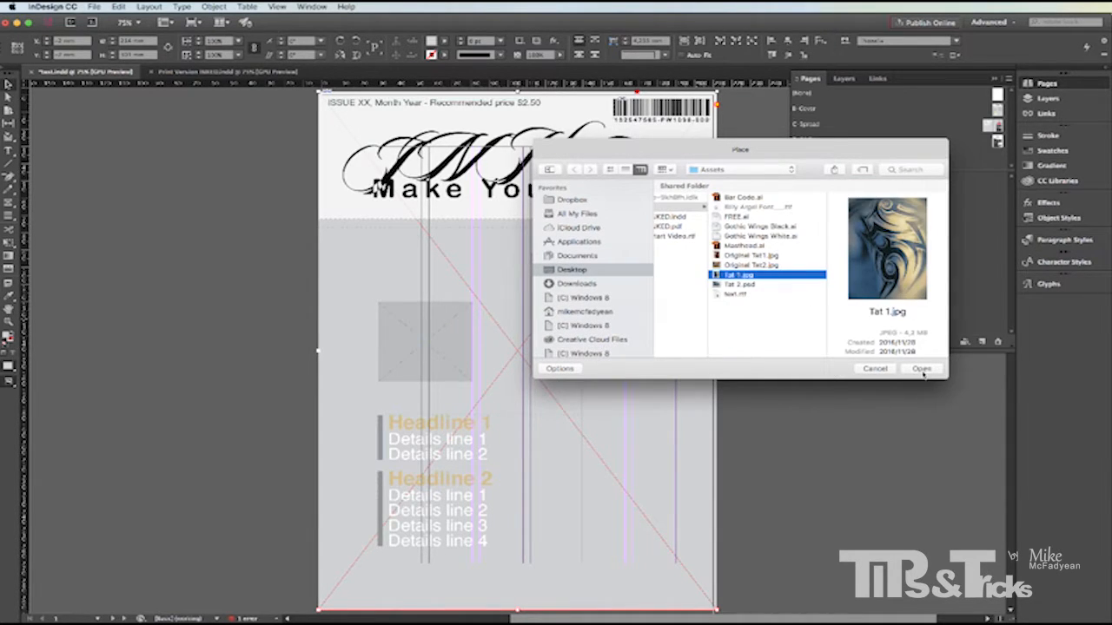
{"action": "left_click", "coordinate": [922, 371]}
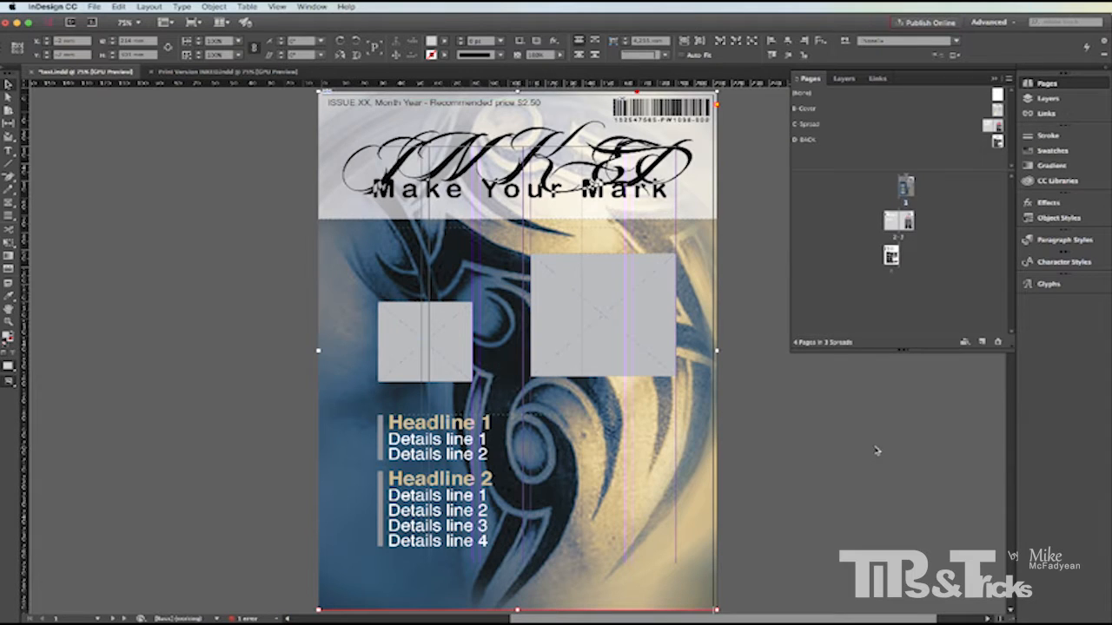
{"action": "right_click", "coordinate": [664, 413]}
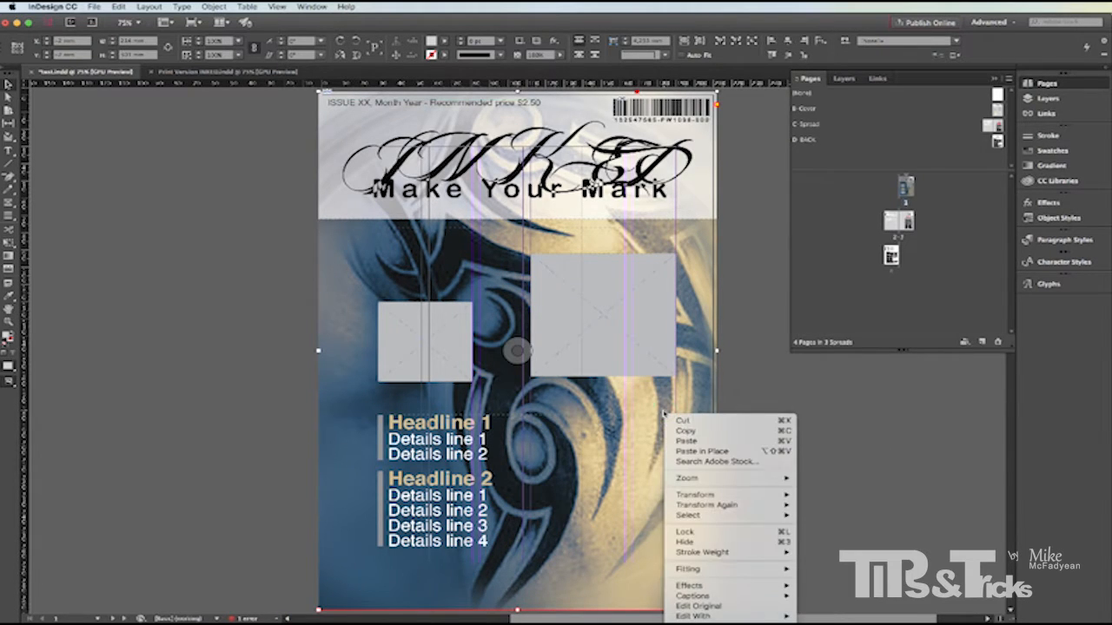
{"action": "mouse_move", "coordinate": [728, 570]}
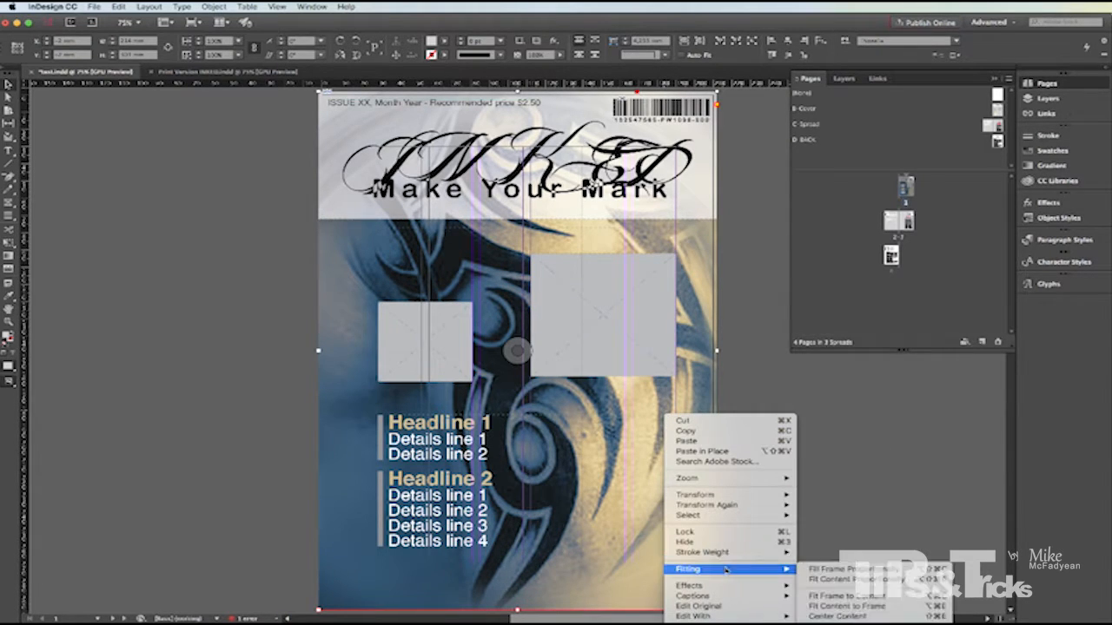
{"action": "left_click", "coordinate": [810, 569]}
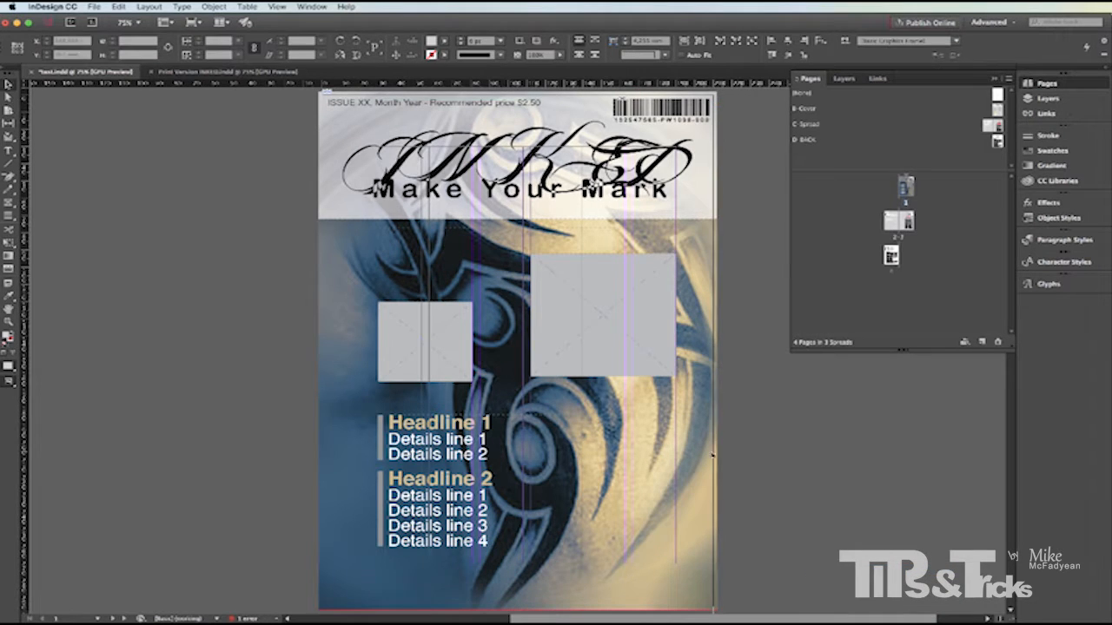
{"action": "left_click", "coordinate": [719, 408]}
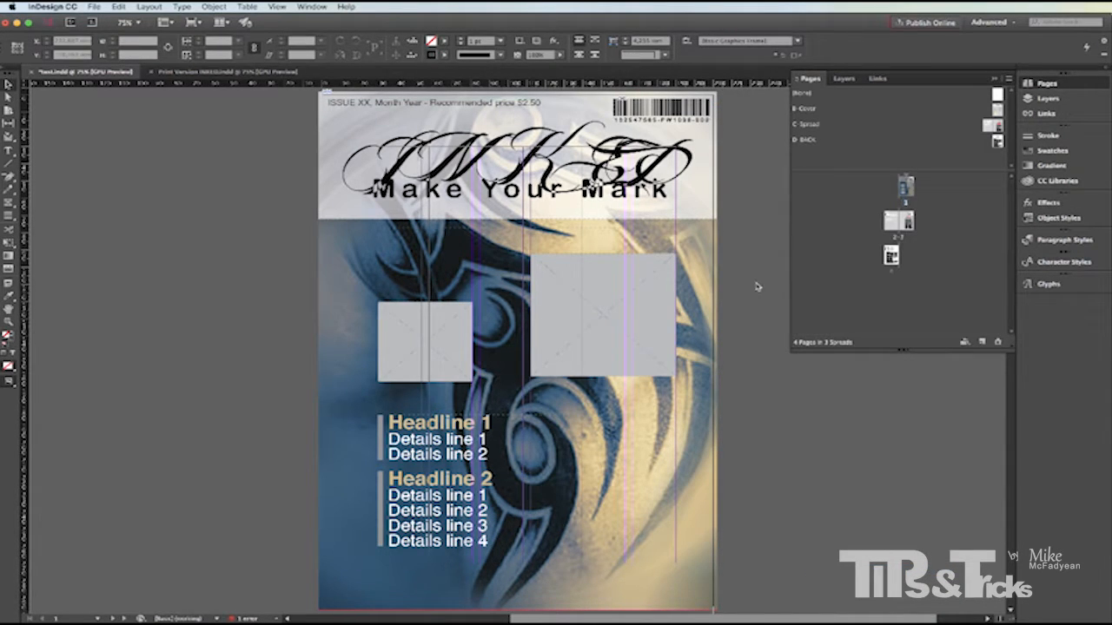
- Override the issue line text frame above page 1's masthead and replace the XX issue number with 14
{"action": "left_click", "coordinate": [348, 102]}
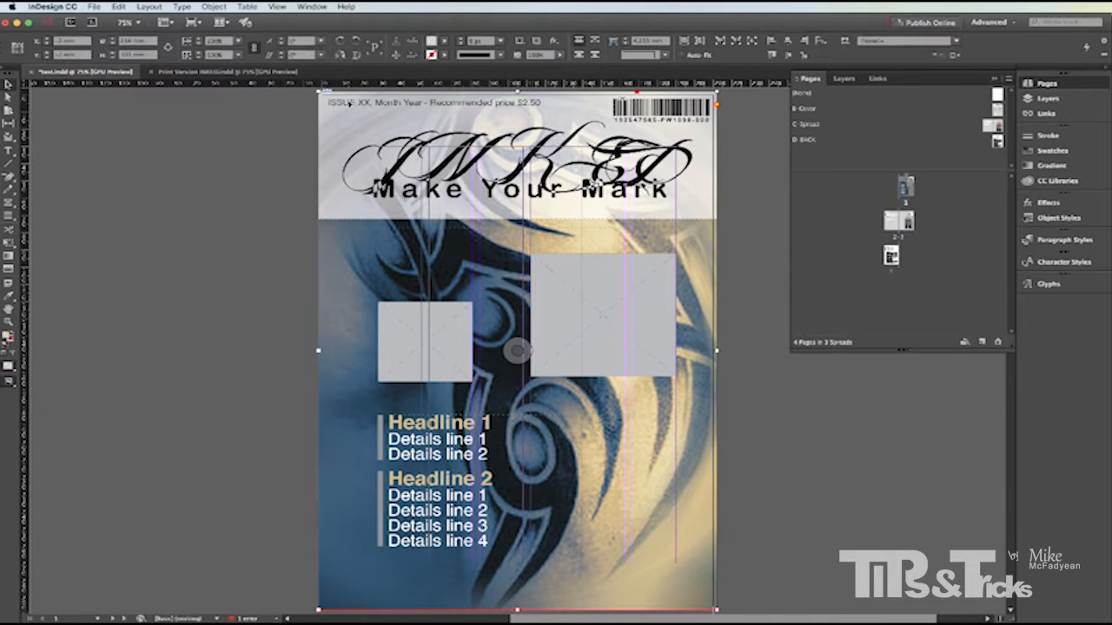
{"action": "left_click", "coordinate": [266, 112]}
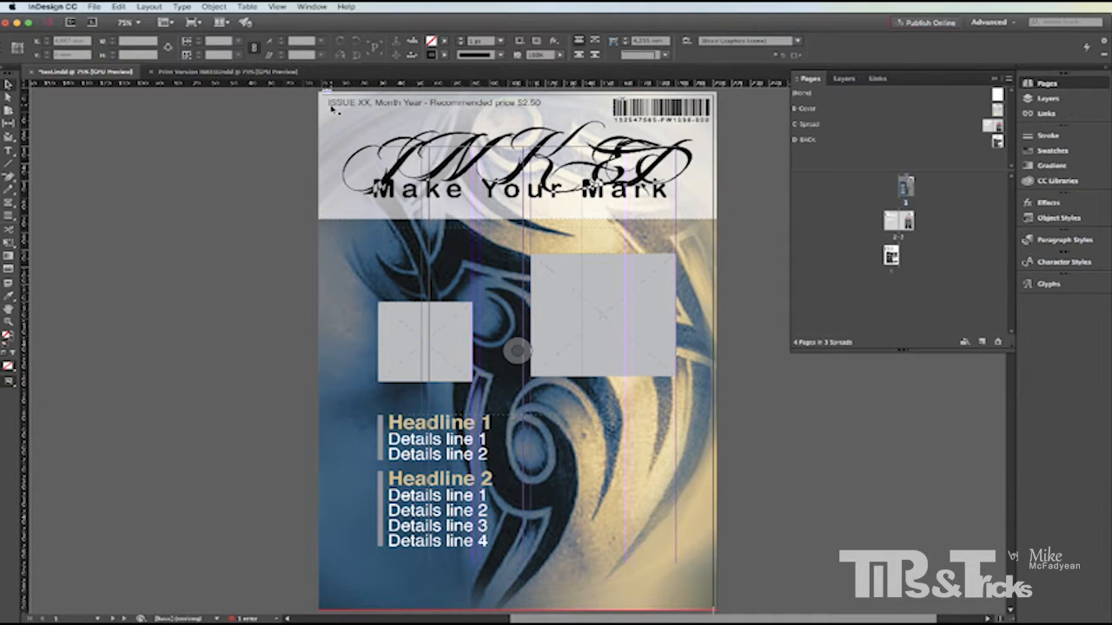
{"action": "left_click", "coordinate": [368, 103]}
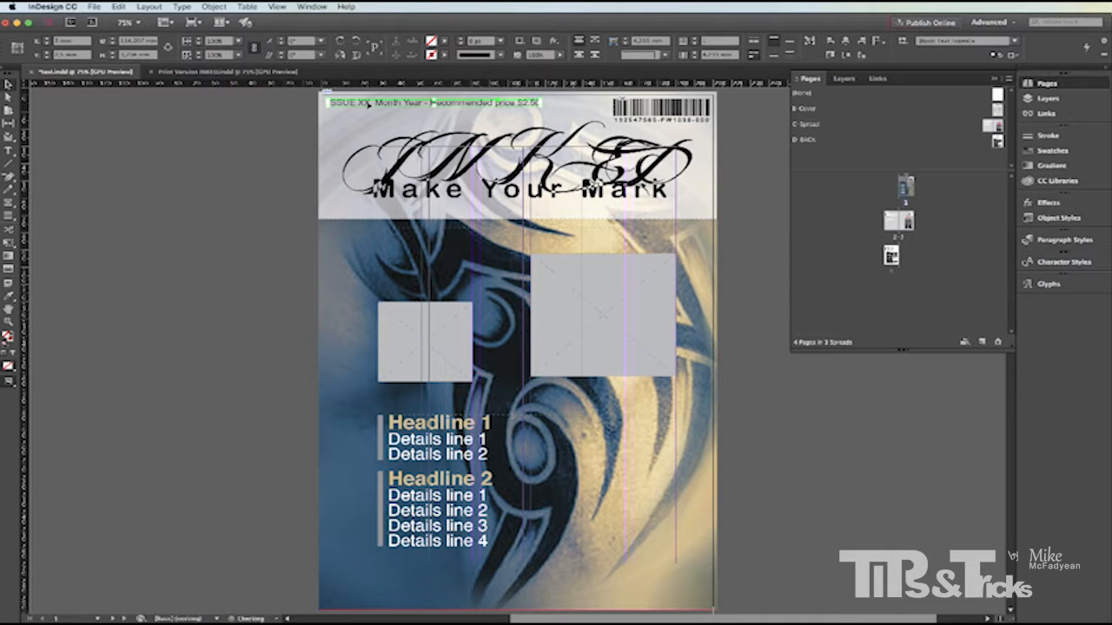
{"action": "key", "text": "super+equal"}
{"action": "key", "text": "super+equal"}
{"action": "key", "text": "super+equal"}
{"action": "key", "text": "super+equal"}
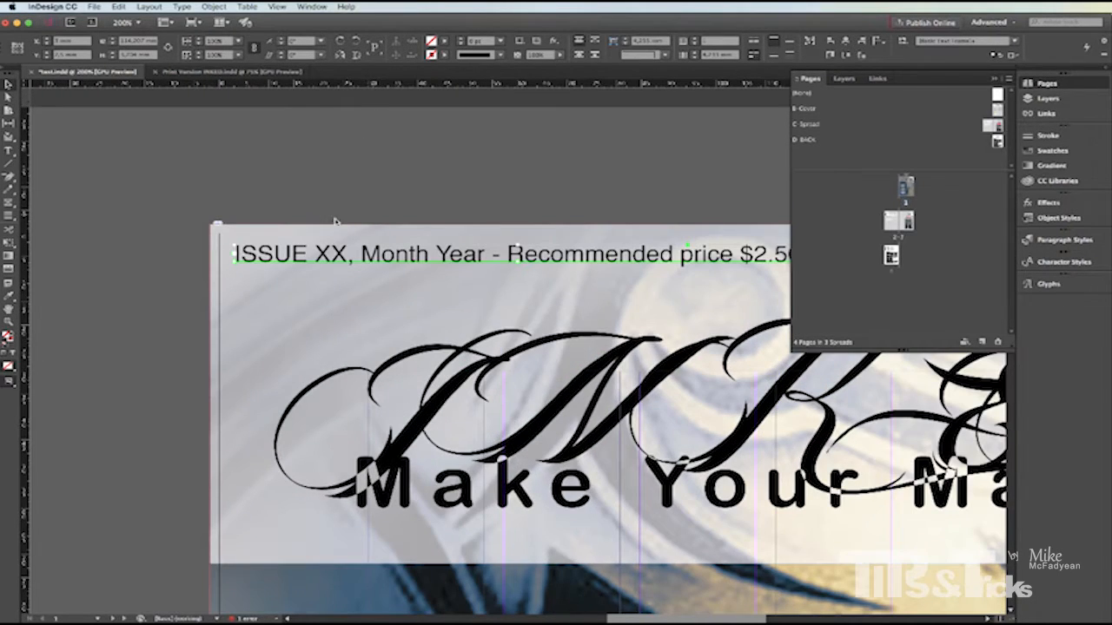
{"action": "double_click", "coordinate": [328, 254]}
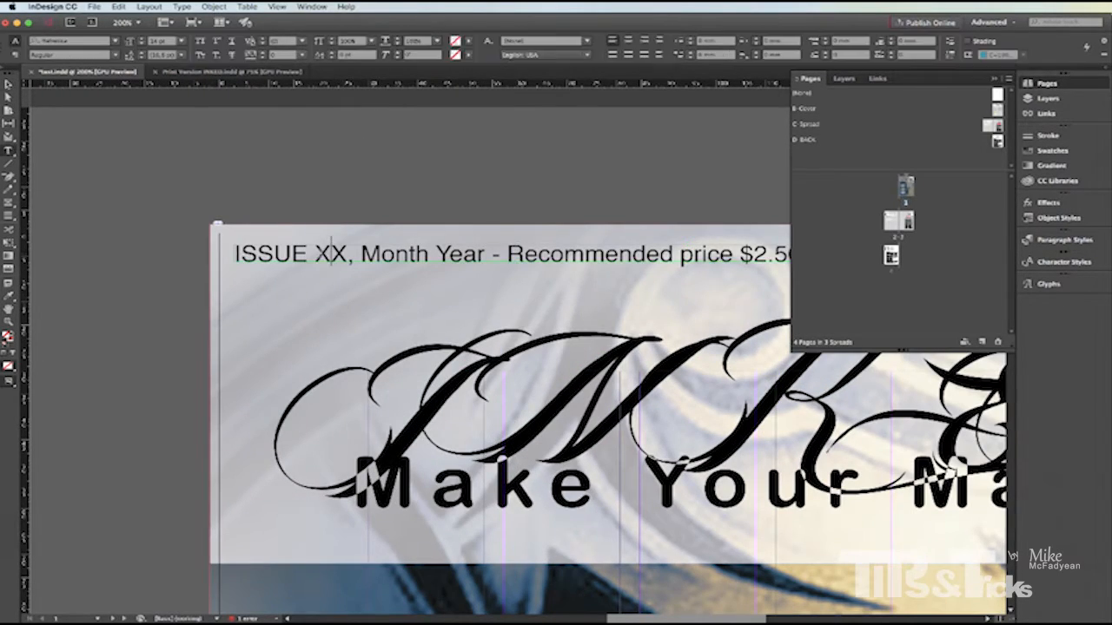
{"action": "left_click_drag", "start_coordinate": [314, 254], "coordinate": [349, 264]}
{"action": "type", "text": "14"}
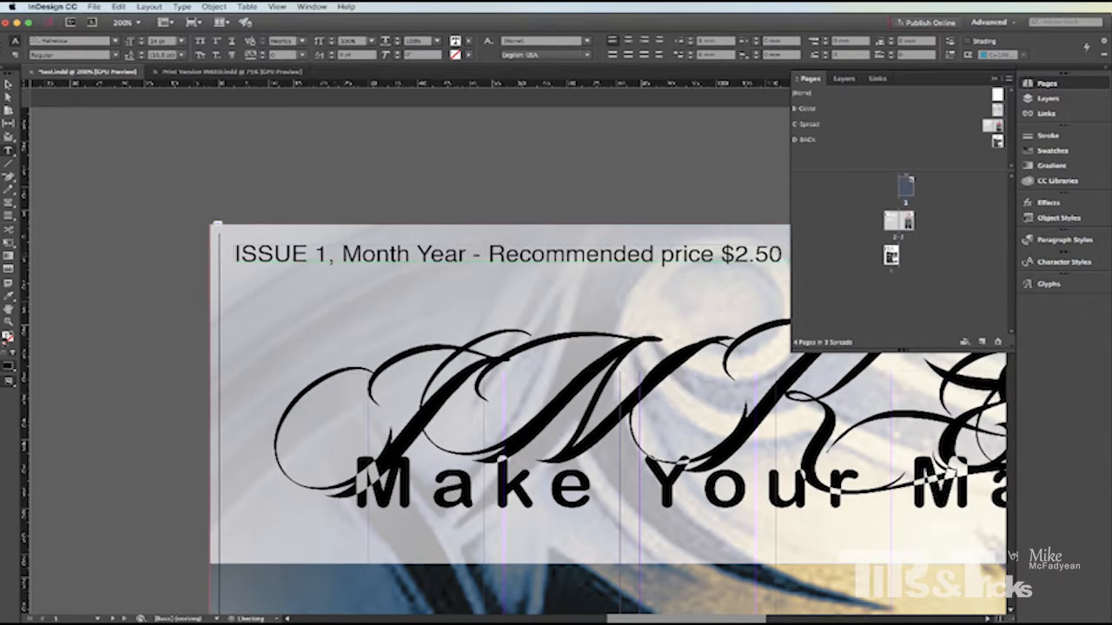
- Replace the Month and Year placeholders in page 1's issue line with March and 2017
{"action": "double_click", "coordinate": [400, 254]}
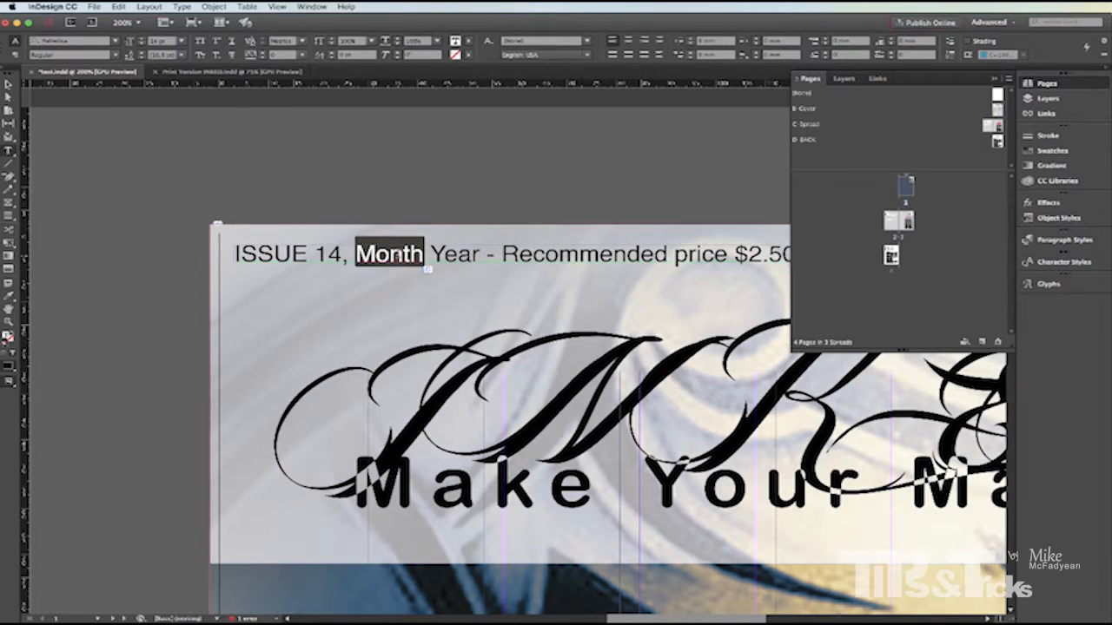
{"action": "type", "text": "March"}
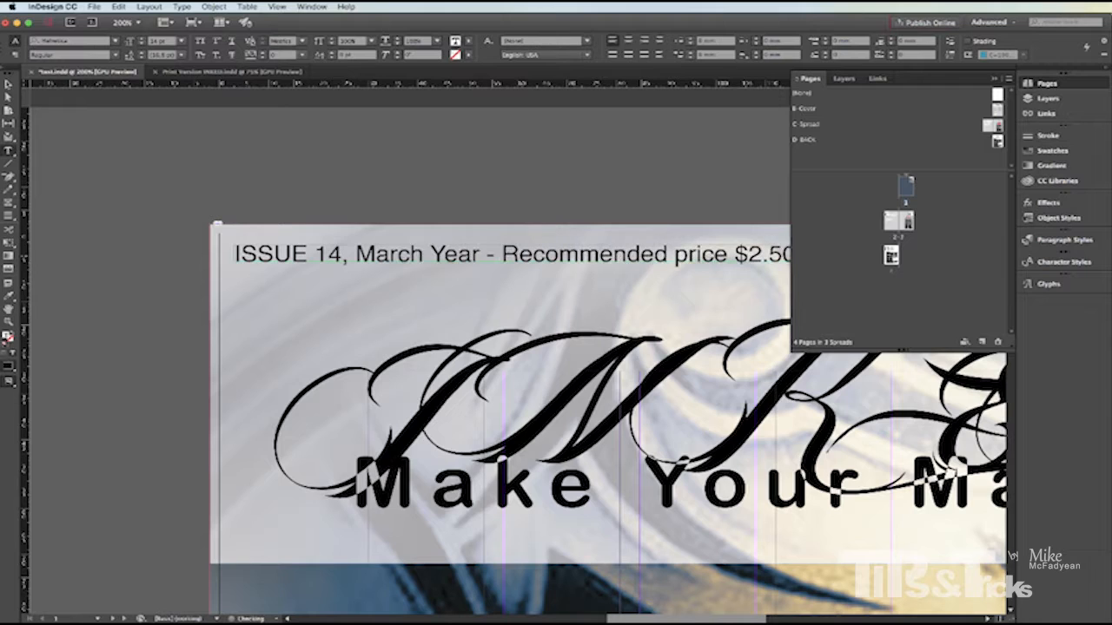
{"action": "double_click", "coordinate": [455, 254]}
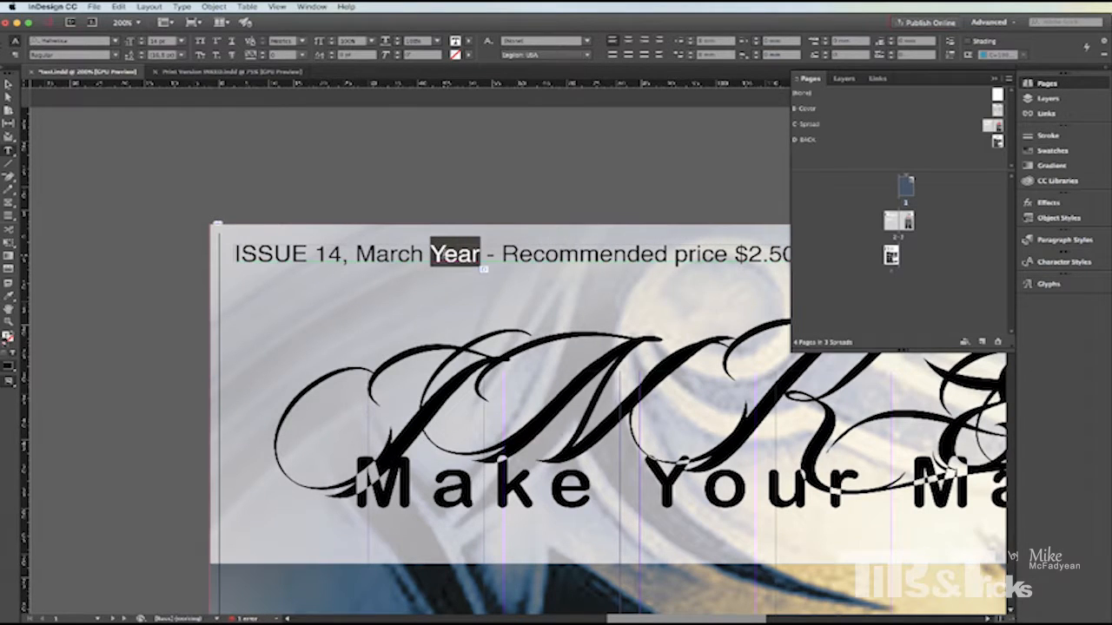
{"action": "type", "text": "2017"}
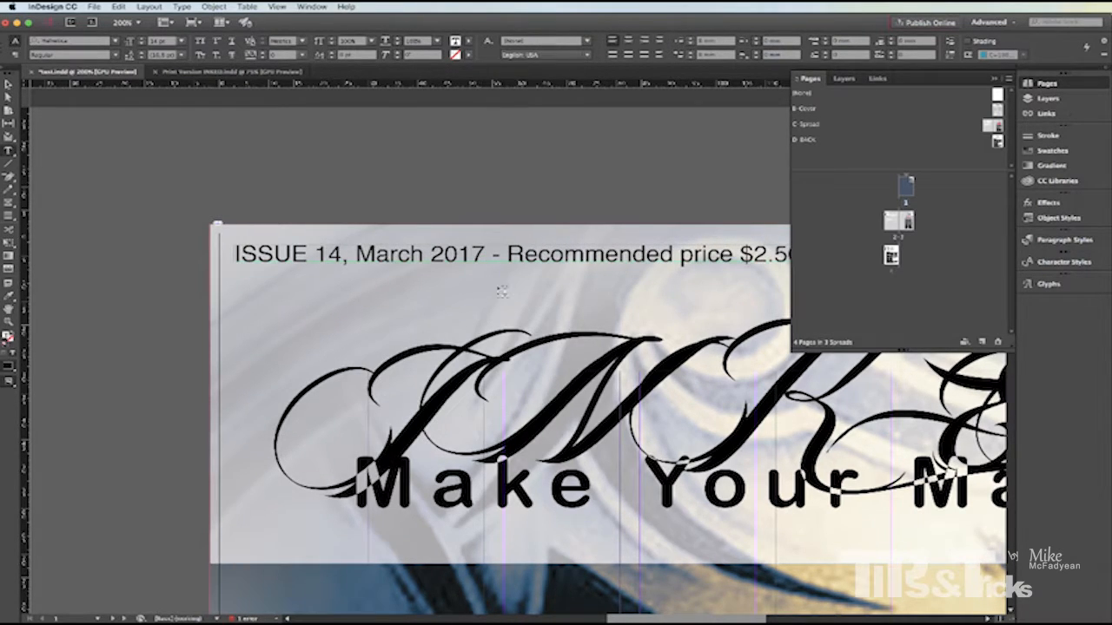
{"action": "left_click", "coordinate": [9, 84]}
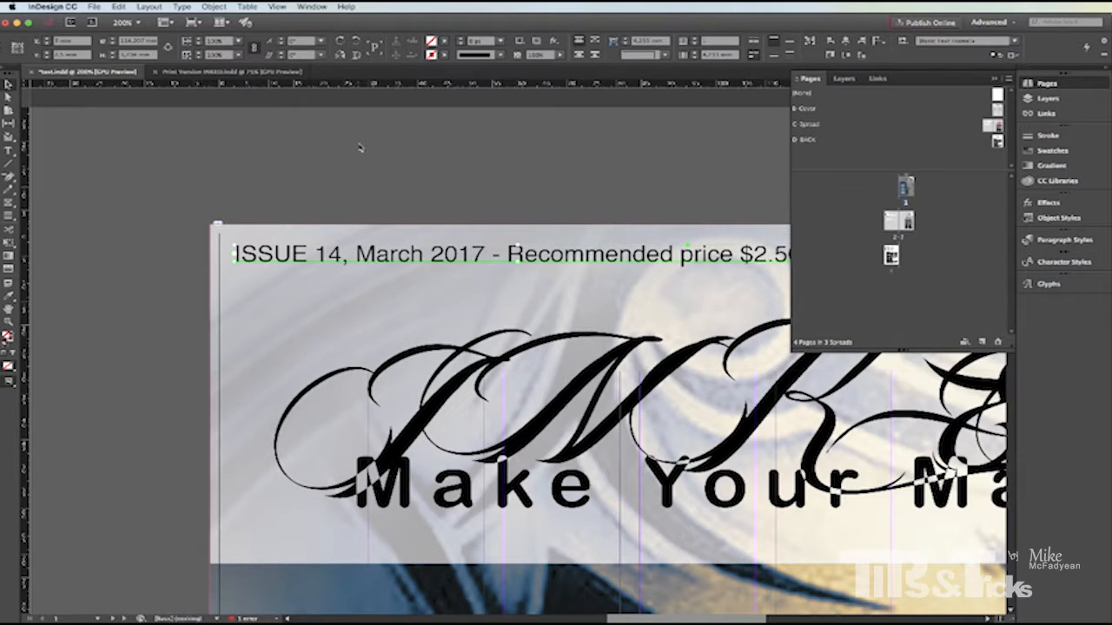
{"action": "key", "text": "super+0"}
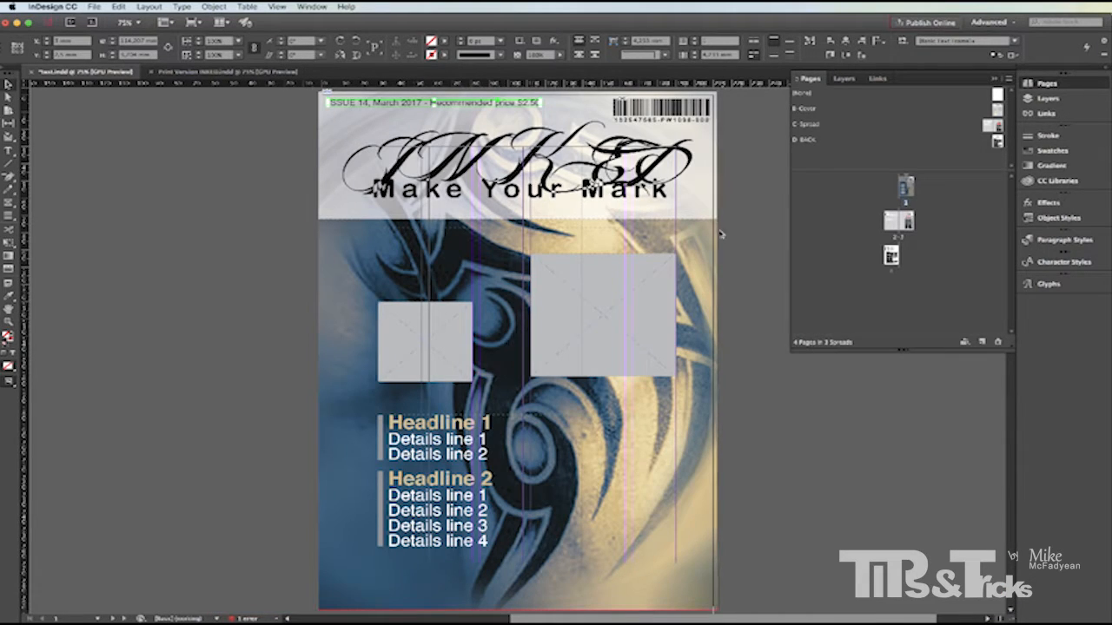
- Override page 1's smaller grey image frame and place Gothic Wings White.ai in it
{"action": "left_click", "coordinate": [445, 349]}
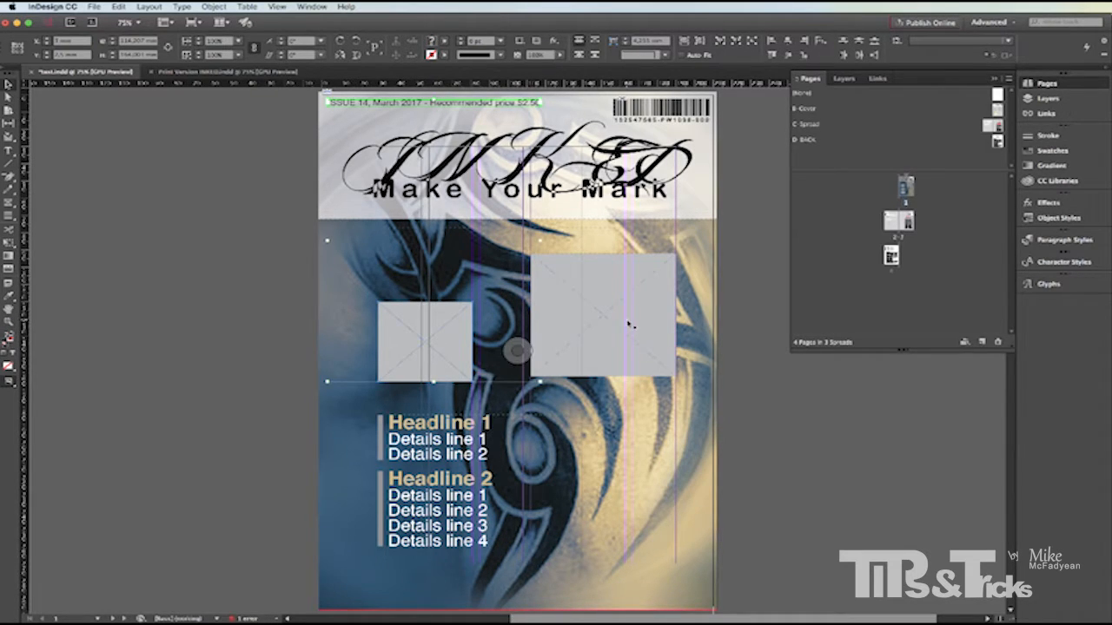
{"action": "left_click", "coordinate": [427, 342]}
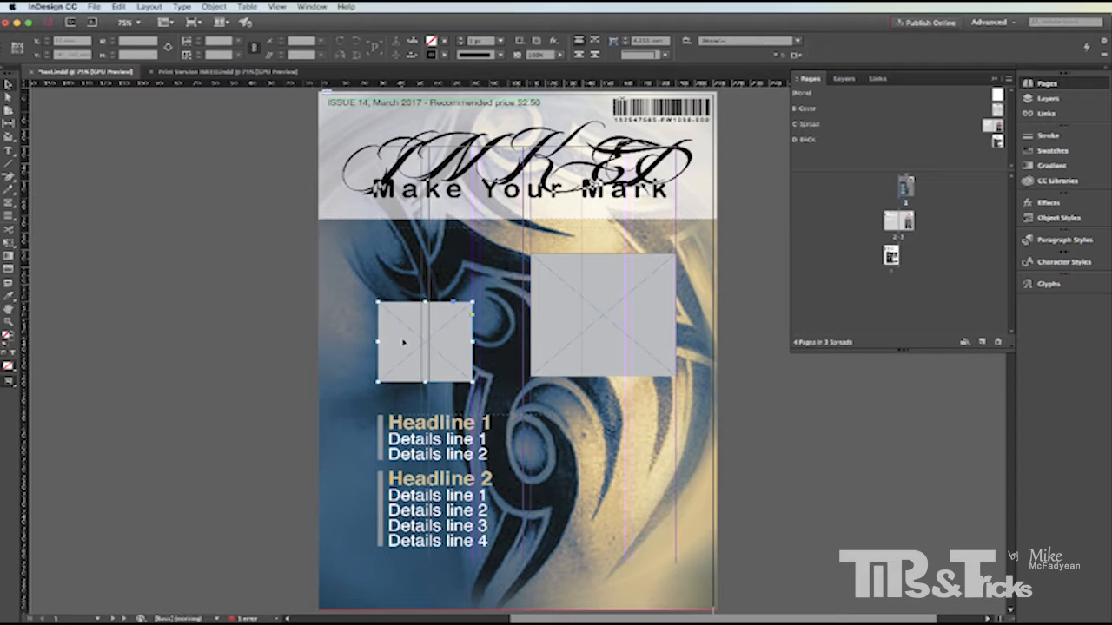
{"action": "key", "text": "super+d"}
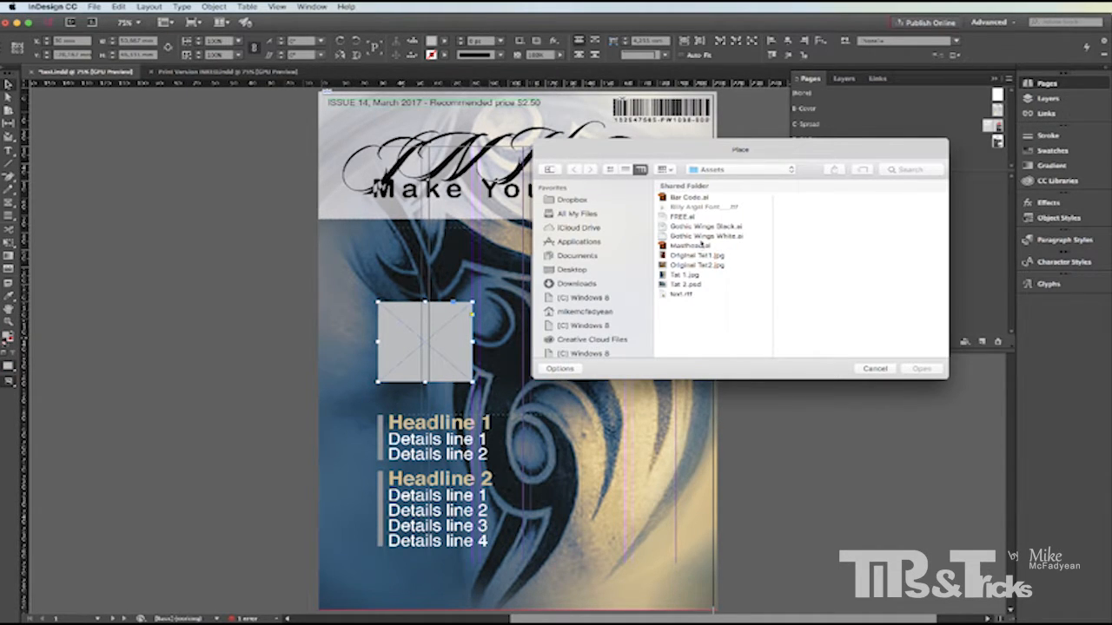
{"action": "double_click", "coordinate": [692, 236]}
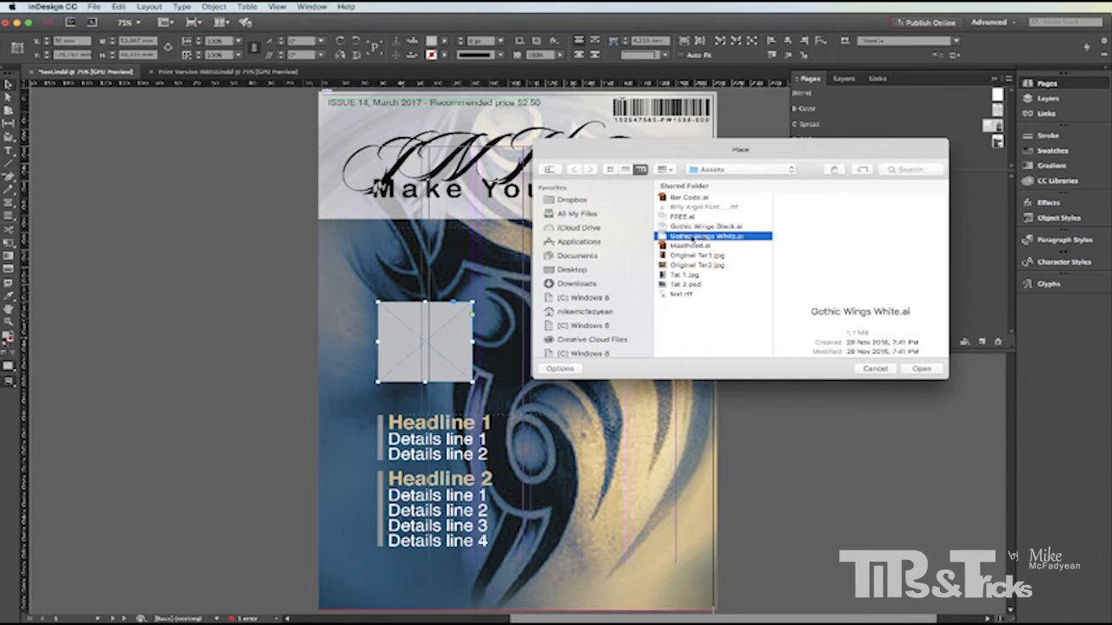
- Fit the wings artwork proportionally inside its frame and set the frame's fill to None
{"action": "right_click", "coordinate": [452, 336]}
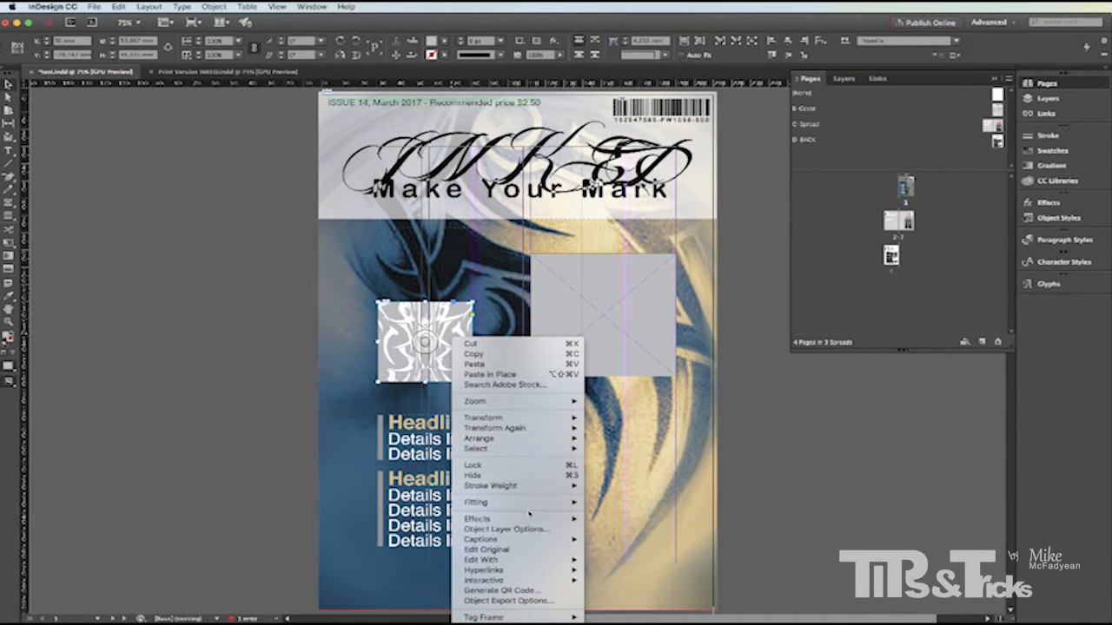
{"action": "mouse_move", "coordinate": [536, 503]}
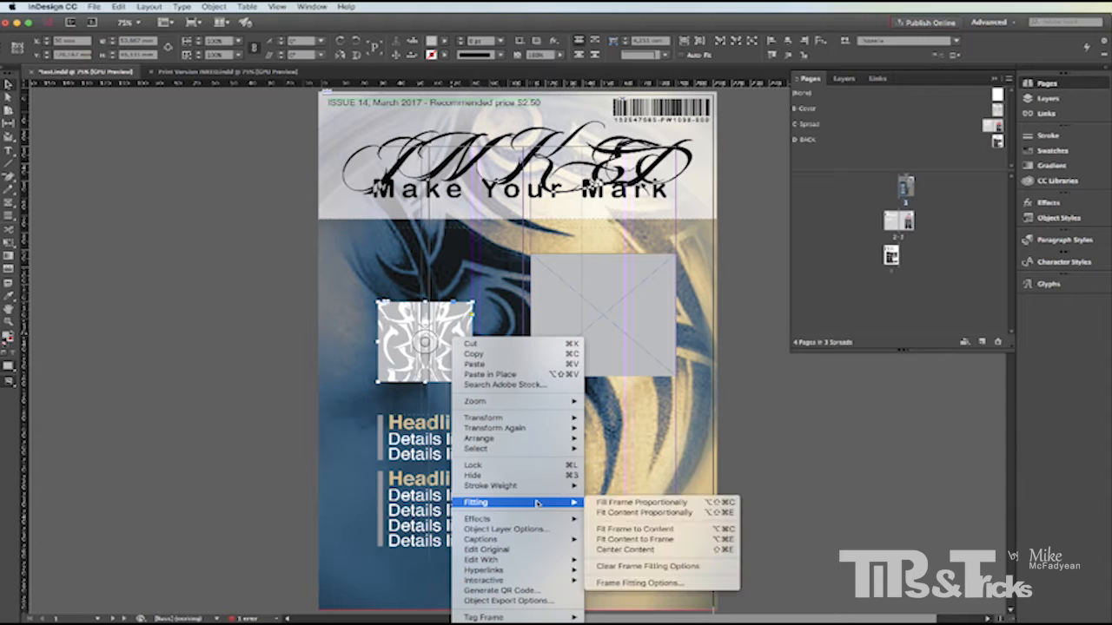
{"action": "left_click", "coordinate": [611, 504]}
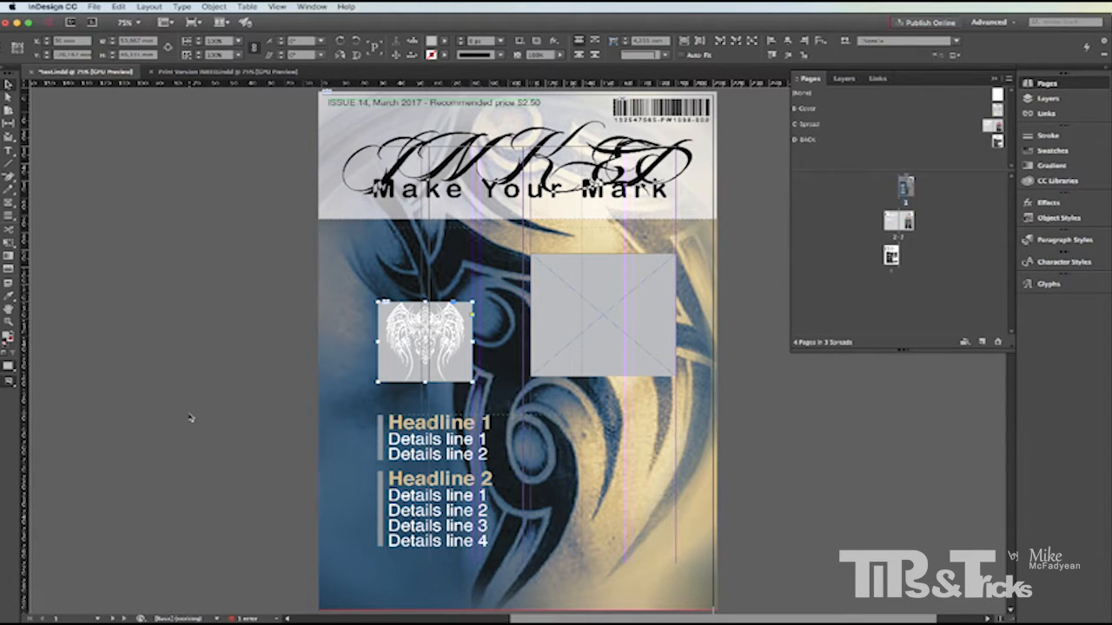
{"action": "left_click", "coordinate": [446, 41]}
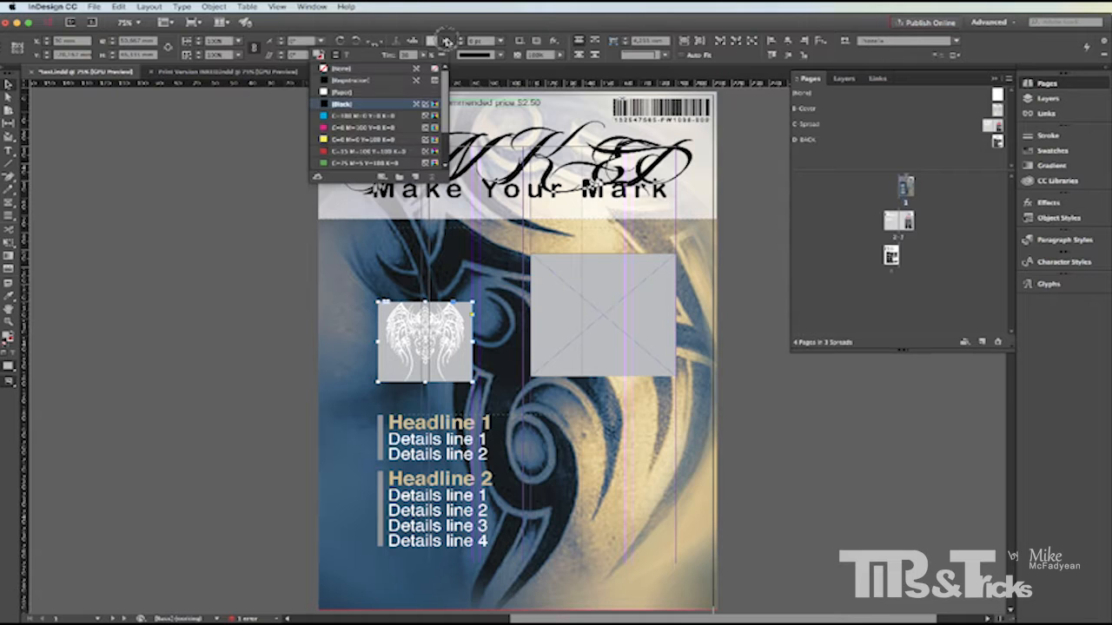
{"action": "left_click", "coordinate": [341, 68]}
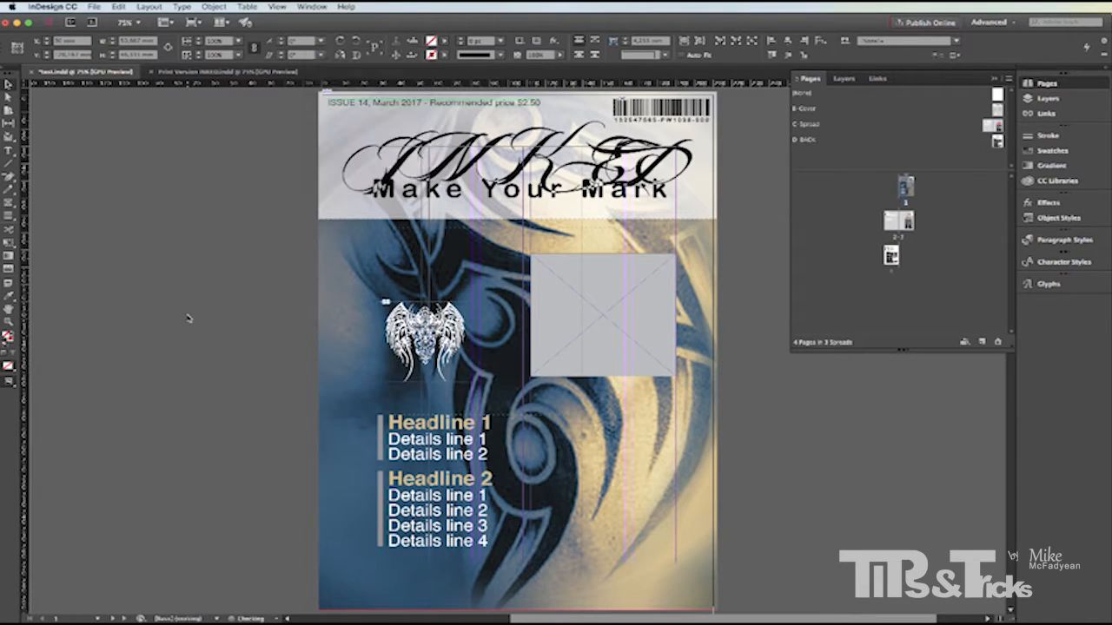
- Override page 1's larger grey image frame and place FREE.ai in it
{"action": "left_click", "coordinate": [547, 303]}
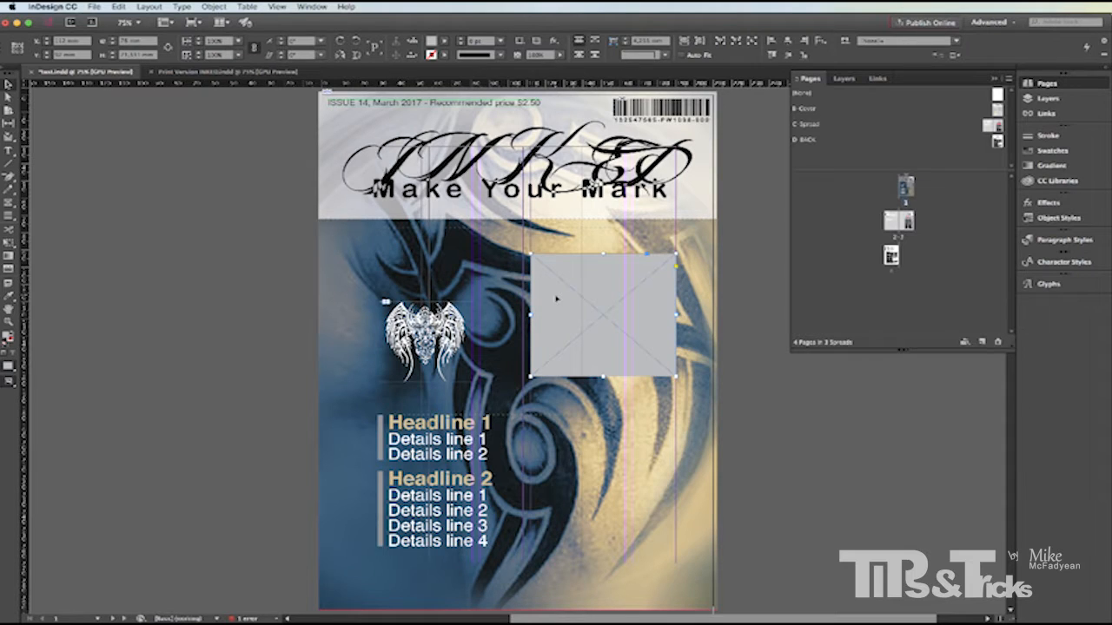
{"action": "key", "text": "ctrl+d"}
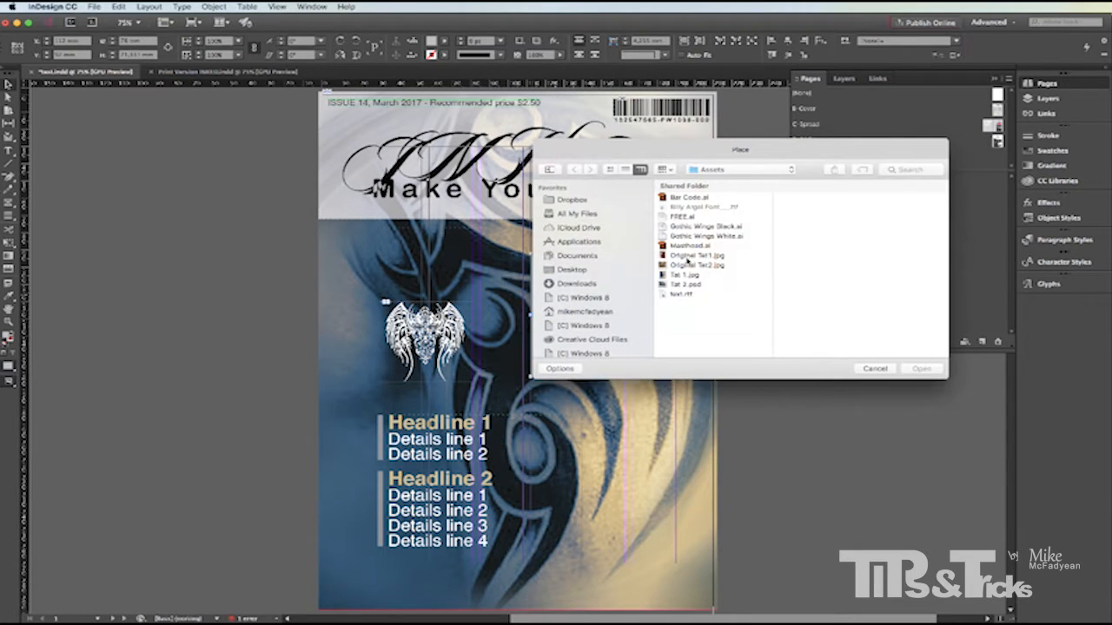
{"action": "left_click", "coordinate": [682, 217]}
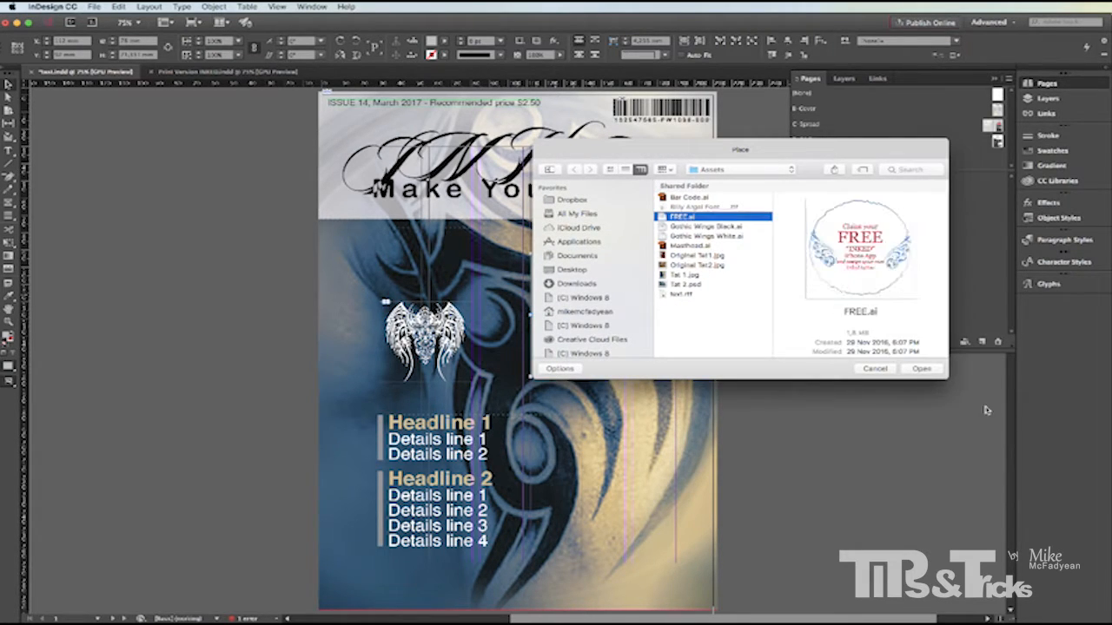
{"action": "left_click", "coordinate": [920, 368]}
- Fit the FREE badge content proportionally inside its frame and set the frame's fill to None
{"action": "right_click", "coordinate": [645, 313]}
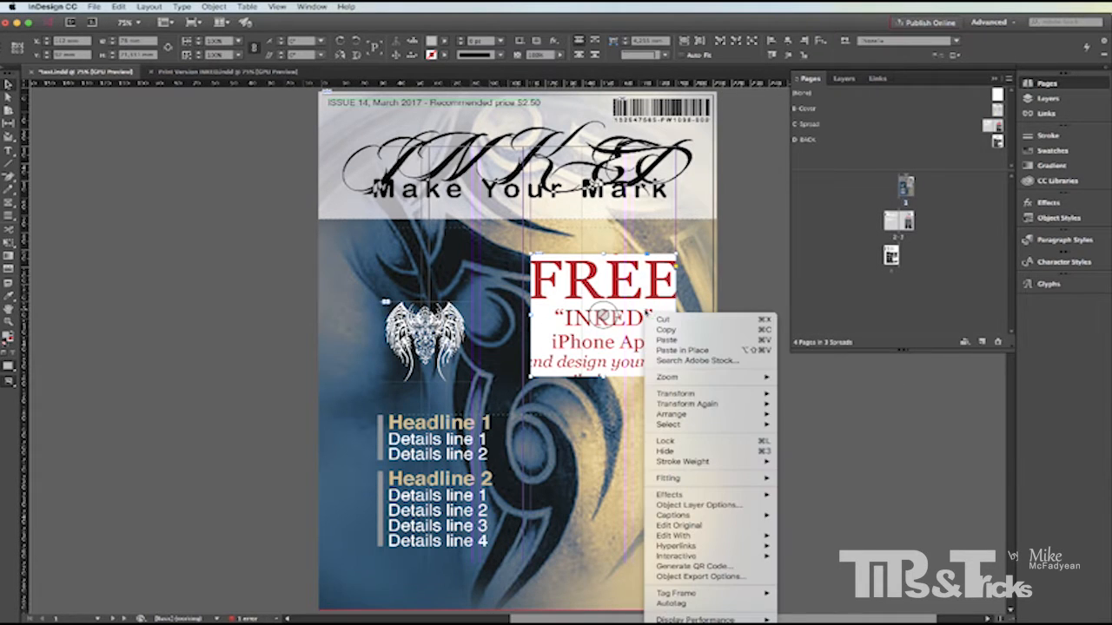
{"action": "mouse_move", "coordinate": [734, 480]}
{"action": "left_click", "coordinate": [790, 491]}
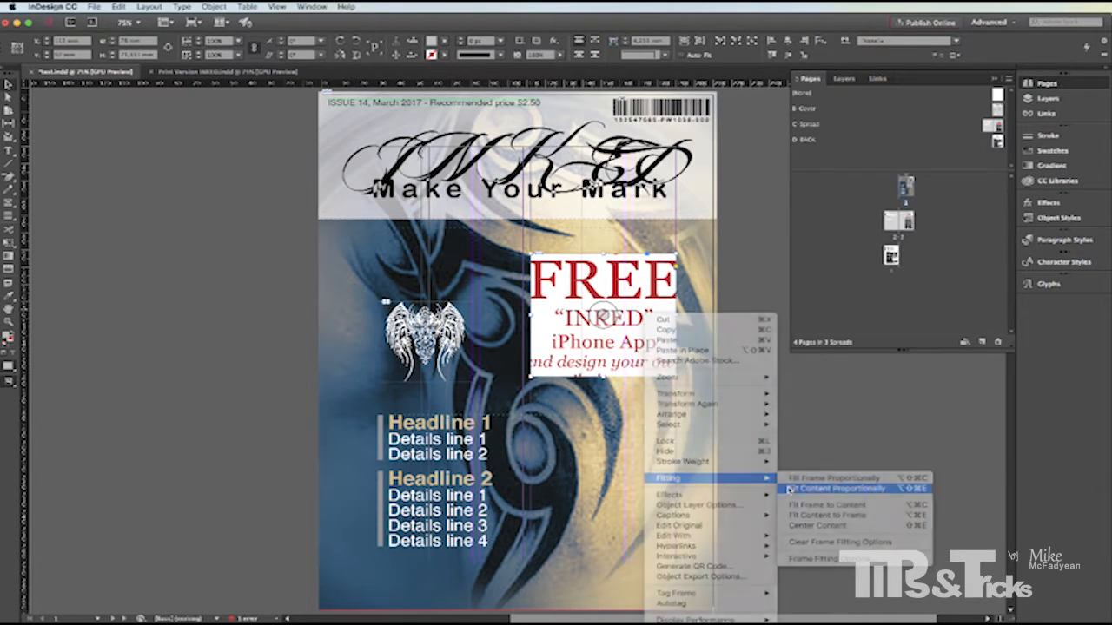
{"action": "left_click", "coordinate": [442, 41]}
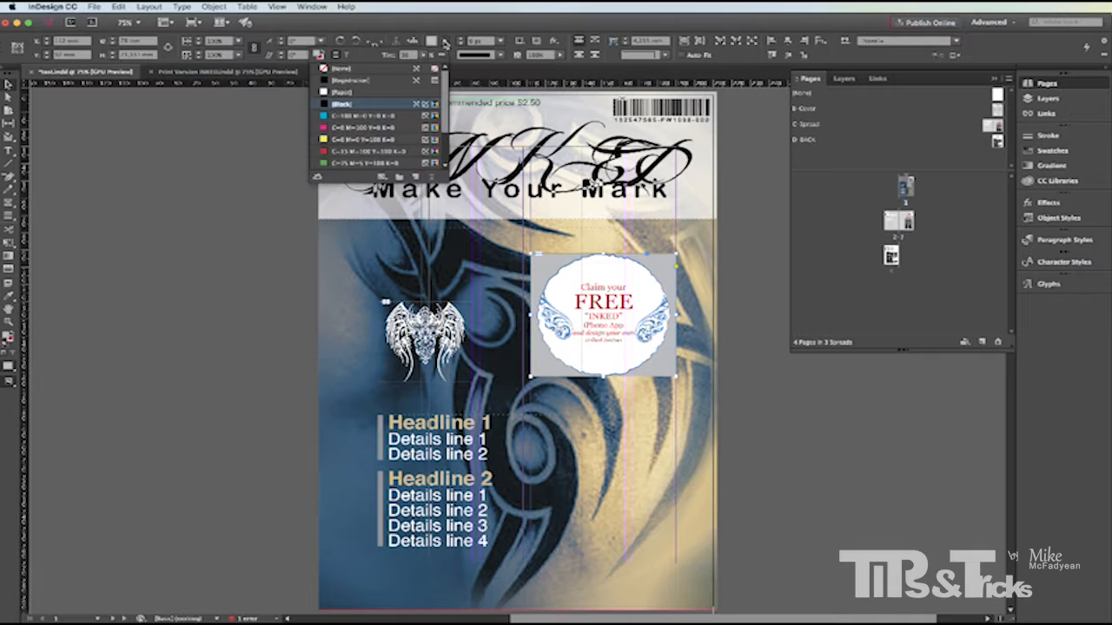
{"action": "left_click", "coordinate": [340, 68]}
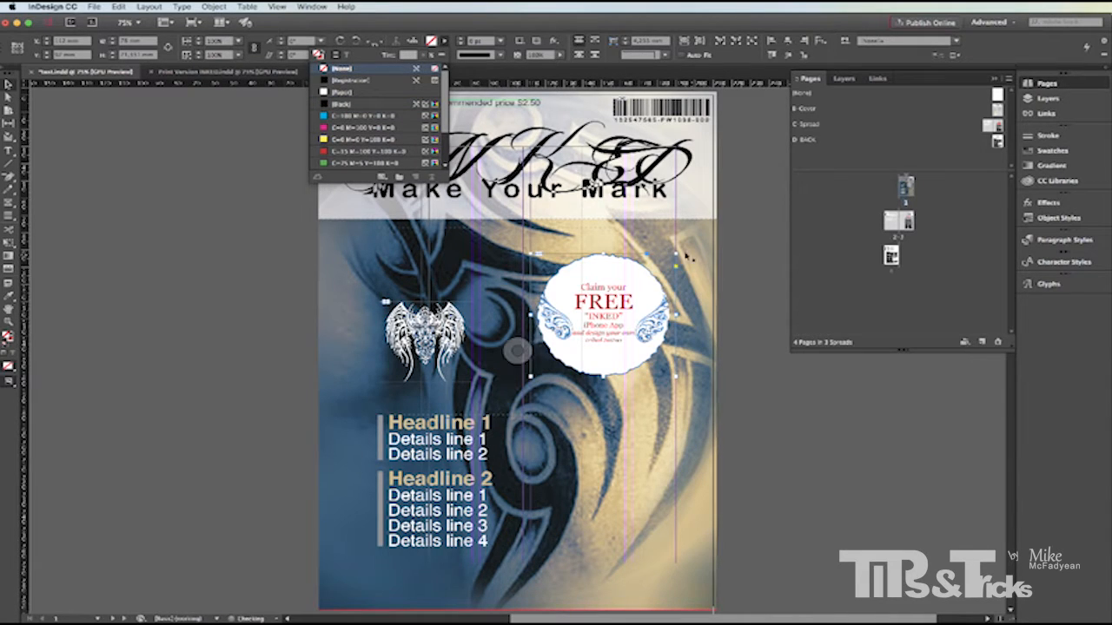
- Rotate the FREE badge counterclockwise so its text slants upward, and deselect it
{"action": "left_click", "coordinate": [683, 252]}
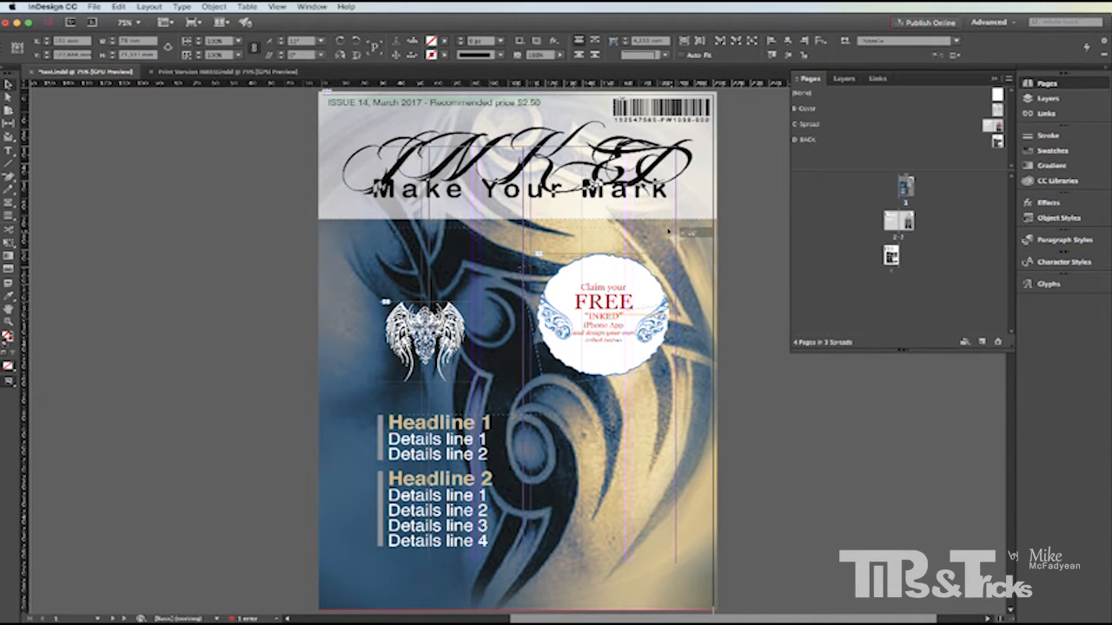
{"action": "key", "text": "Return"}
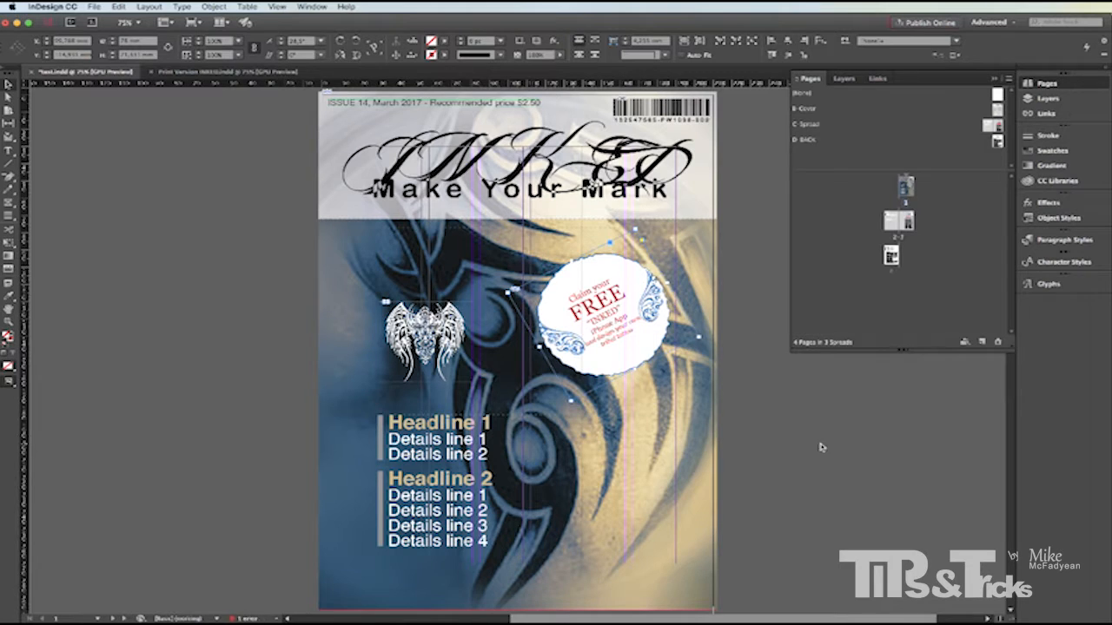
{"action": "left_click", "coordinate": [777, 434]}
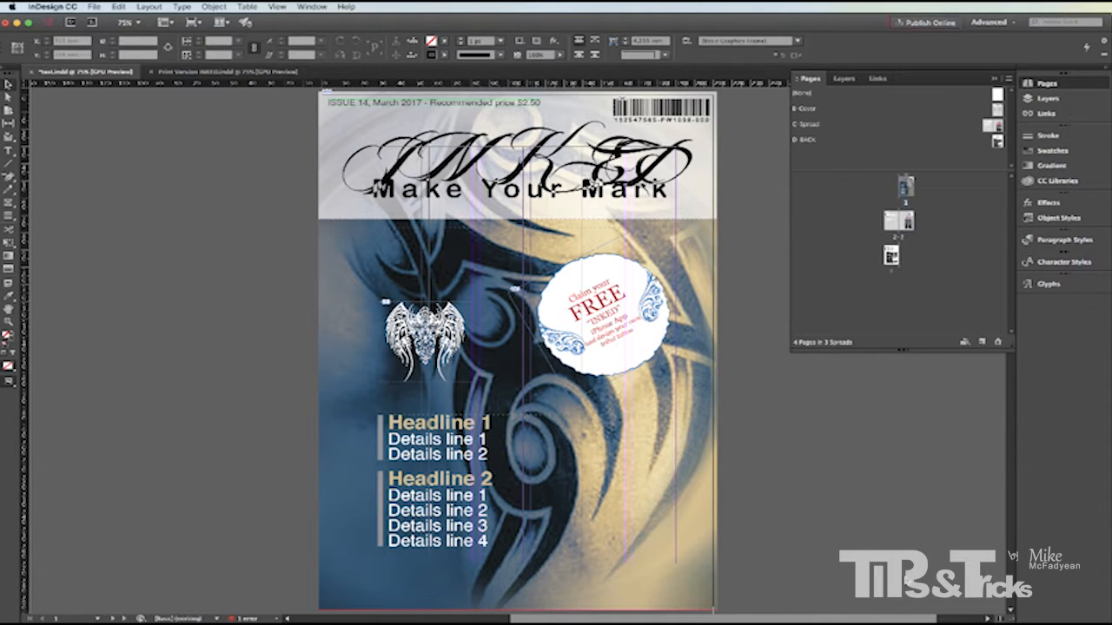
- Recolour the vertical bars beside the two cover headline blocks with the dark slate-blue CMYK swatch and adjust its tint
{"action": "left_click", "coordinate": [380, 447]}
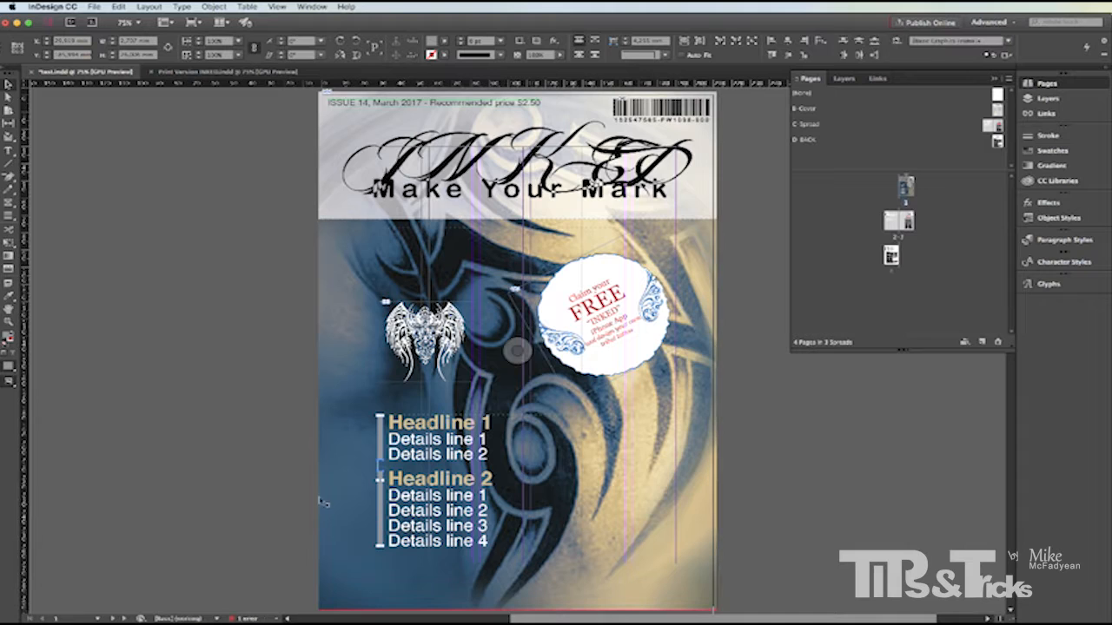
{"action": "left_click", "coordinate": [445, 42]}
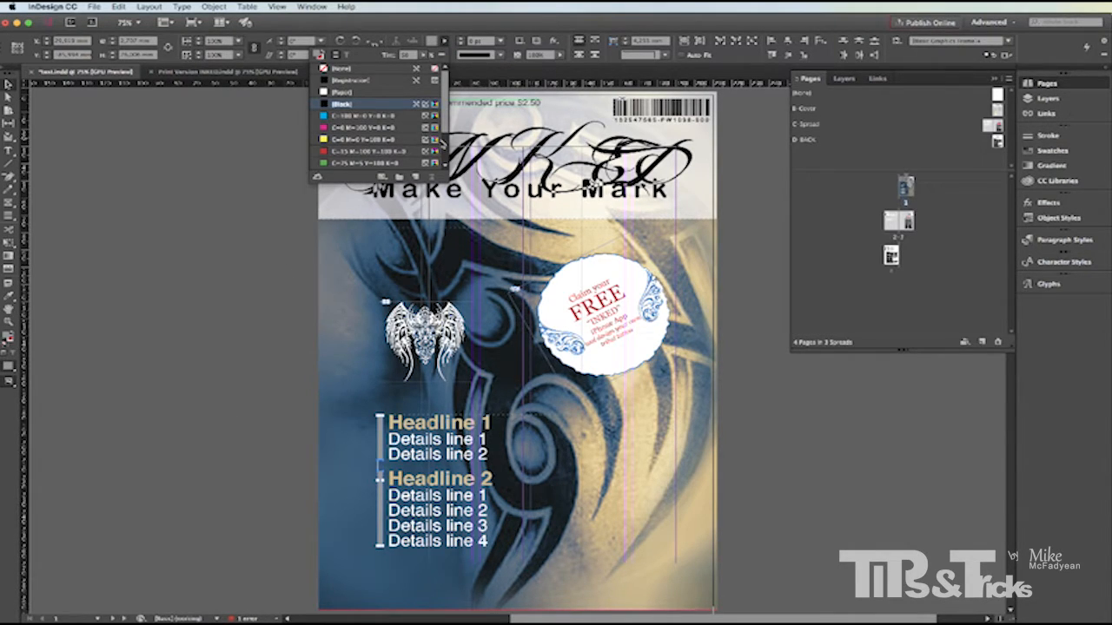
{"action": "scroll", "coordinate": [439, 139], "scroll_direction": "down", "scroll_amount": 2}
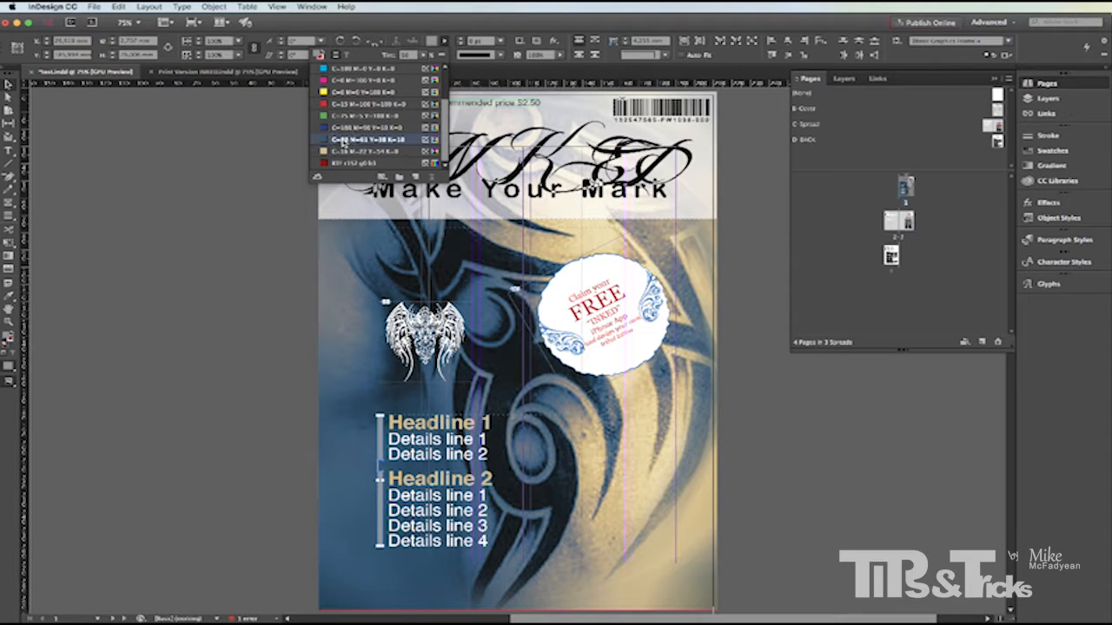
{"action": "double_click", "coordinate": [408, 55]}
{"action": "key", "text": "Return"}
{"action": "left_click", "coordinate": [209, 431]}
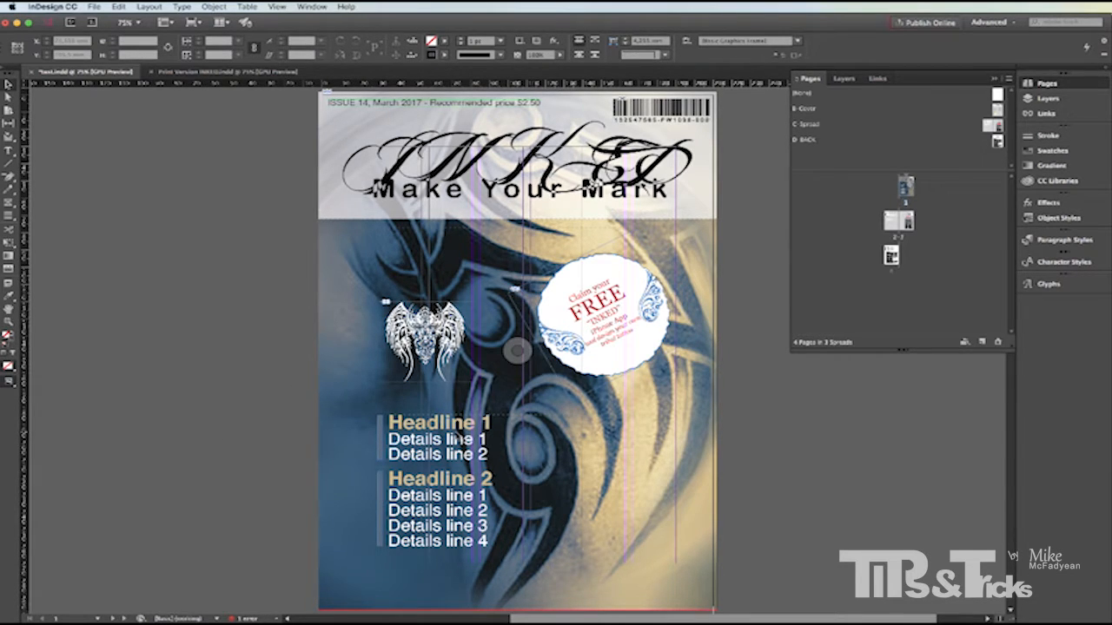
- Replace the cover's "Headline 1" placeholder with "Tattoo Trends 2017"
{"action": "left_click", "coordinate": [438, 423]}
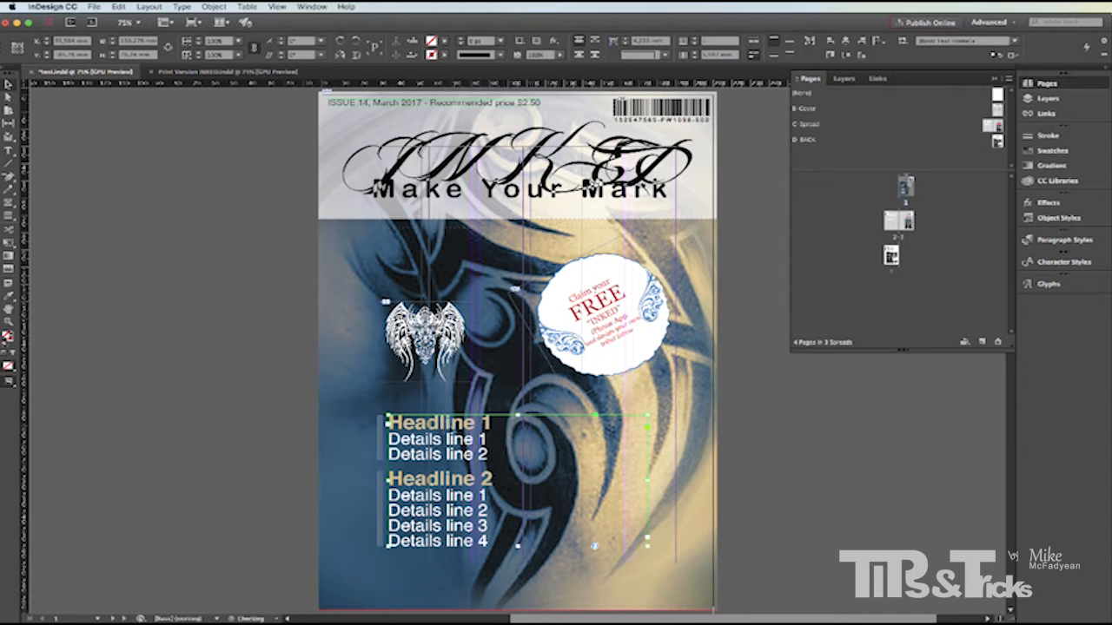
{"action": "double_click", "coordinate": [439, 423]}
{"action": "left_click_drag", "start_coordinate": [492, 423], "coordinate": [374, 424]}
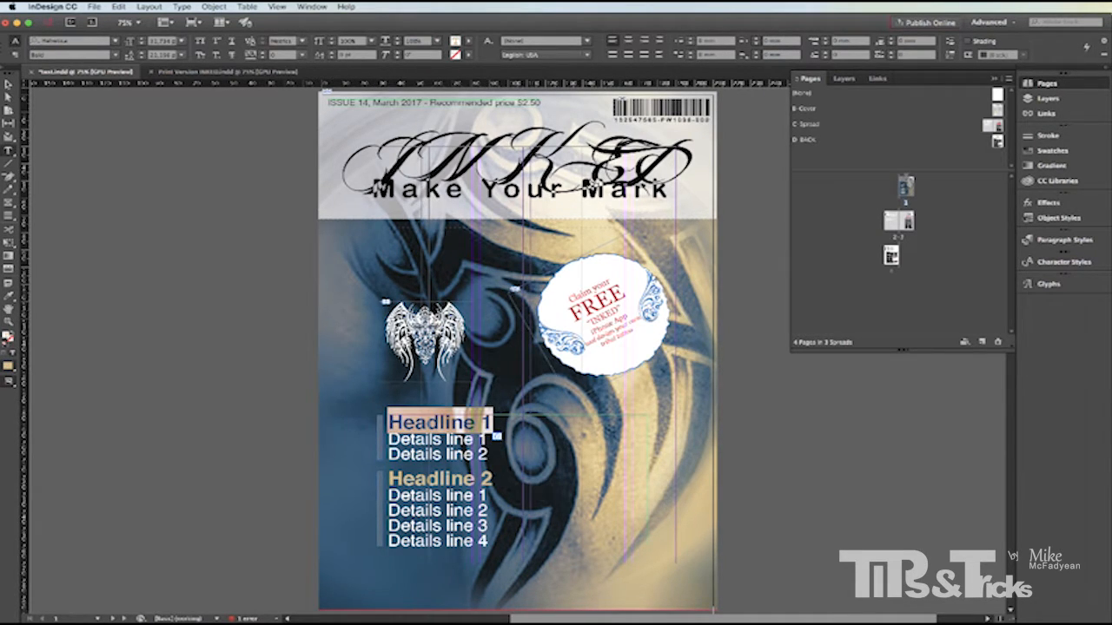
{"action": "key", "text": "super+F12"}
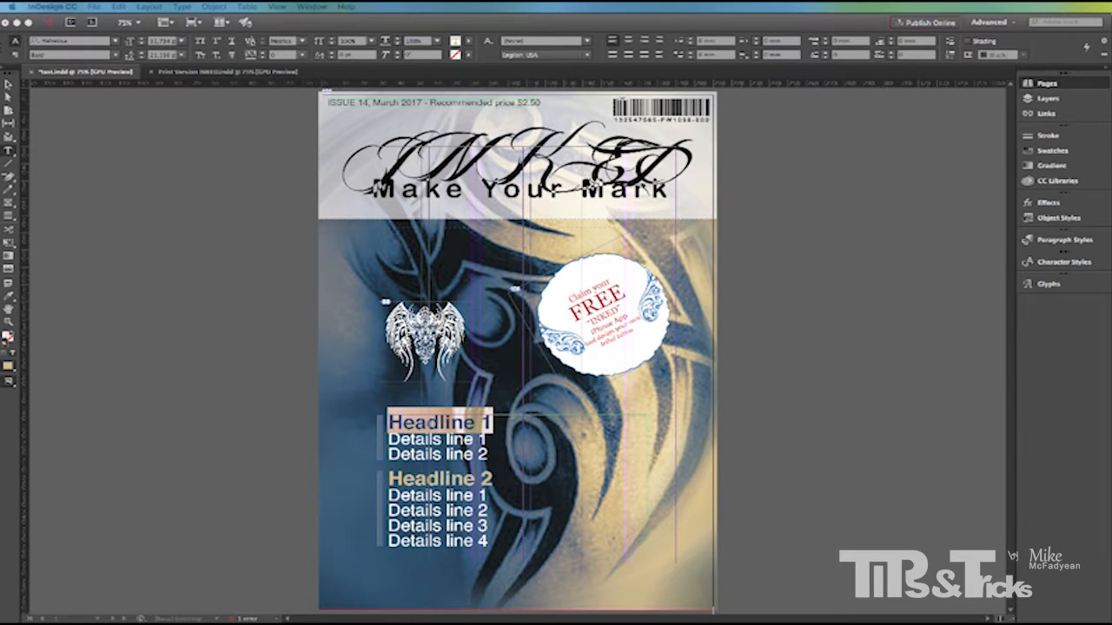
{"action": "key", "text": "super+F12"}
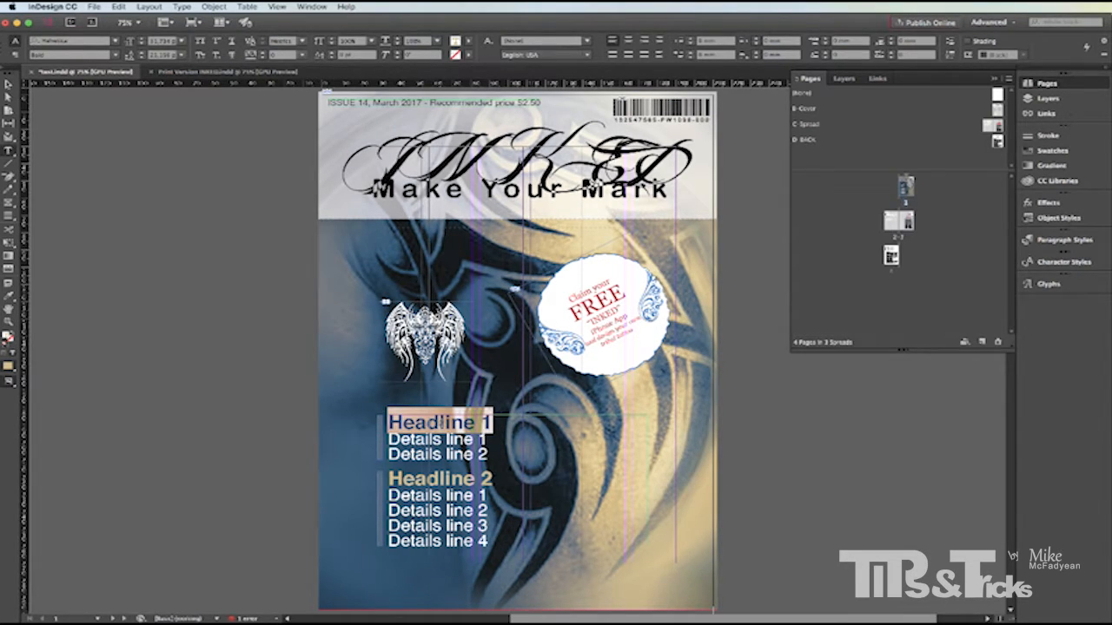
{"action": "type", "text": "Tarttr"}
{"action": "key", "text": "BackSpace"}
{"action": "key", "text": "BackSpace"}
{"action": "key", "text": "BackSpace"}
{"action": "key", "text": "BackSpace"}
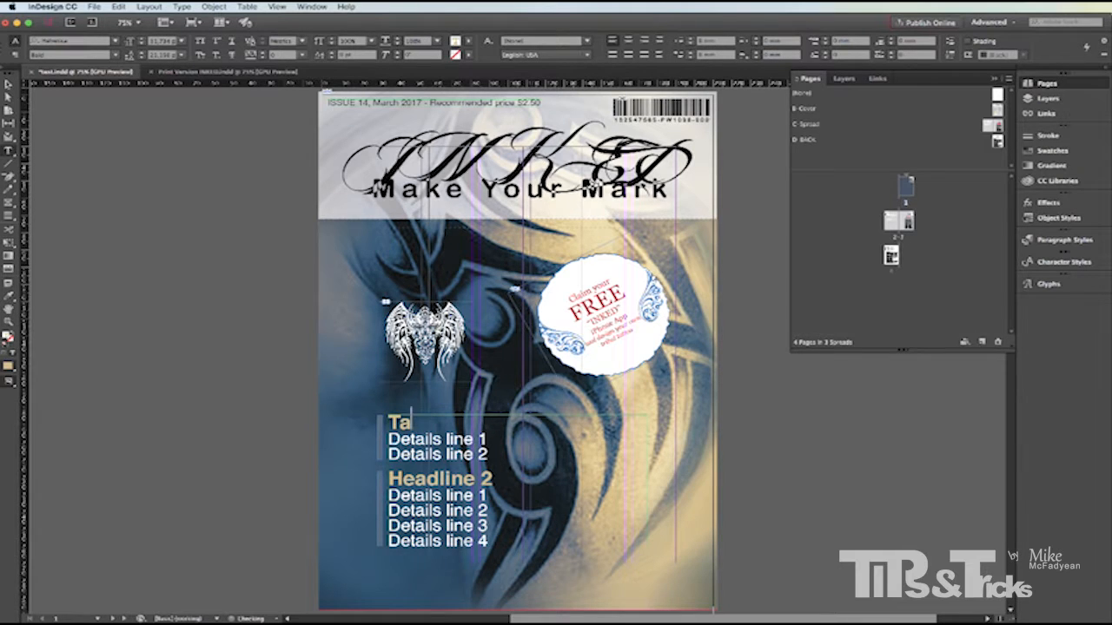
{"action": "type", "text": "ttoo Tren"}
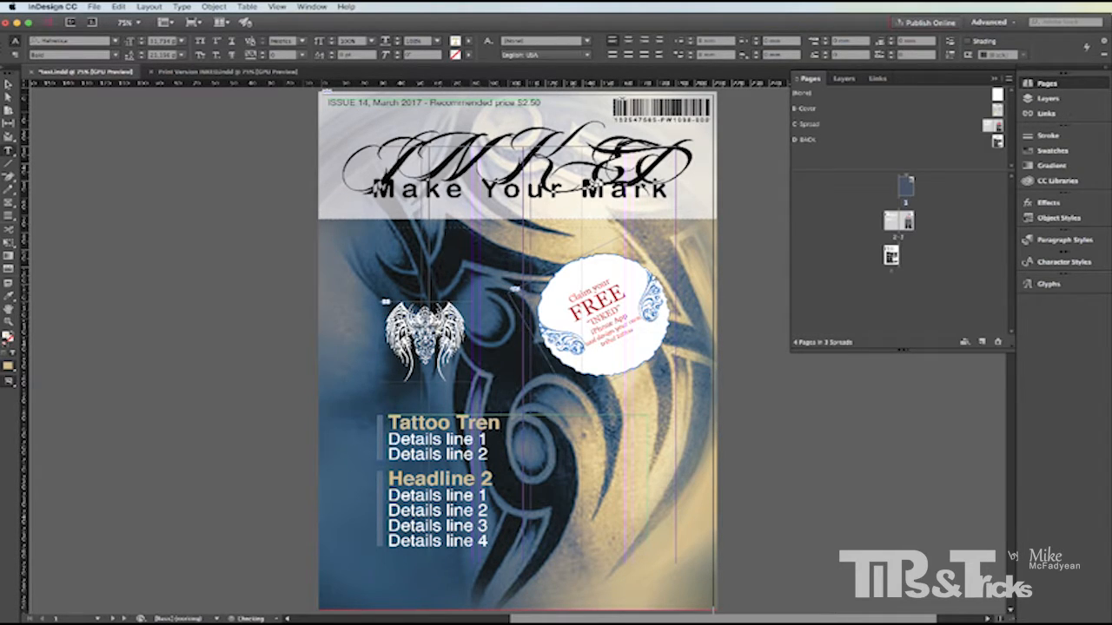
{"action": "type", "text": "ds 2017"}
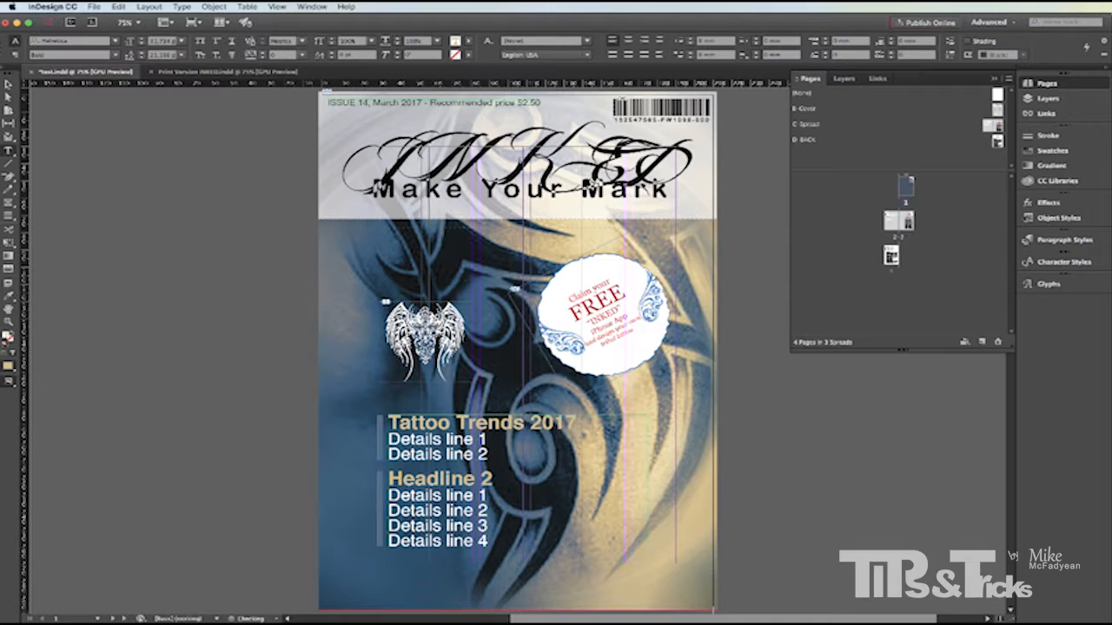
- Replace the two detail lines under the first cover headline with "What's hot and" and "what's not" on separate lines
{"action": "key", "text": "Right"}
{"action": "key", "text": "shift+Down"}
{"action": "key", "text": "shift+Down"}
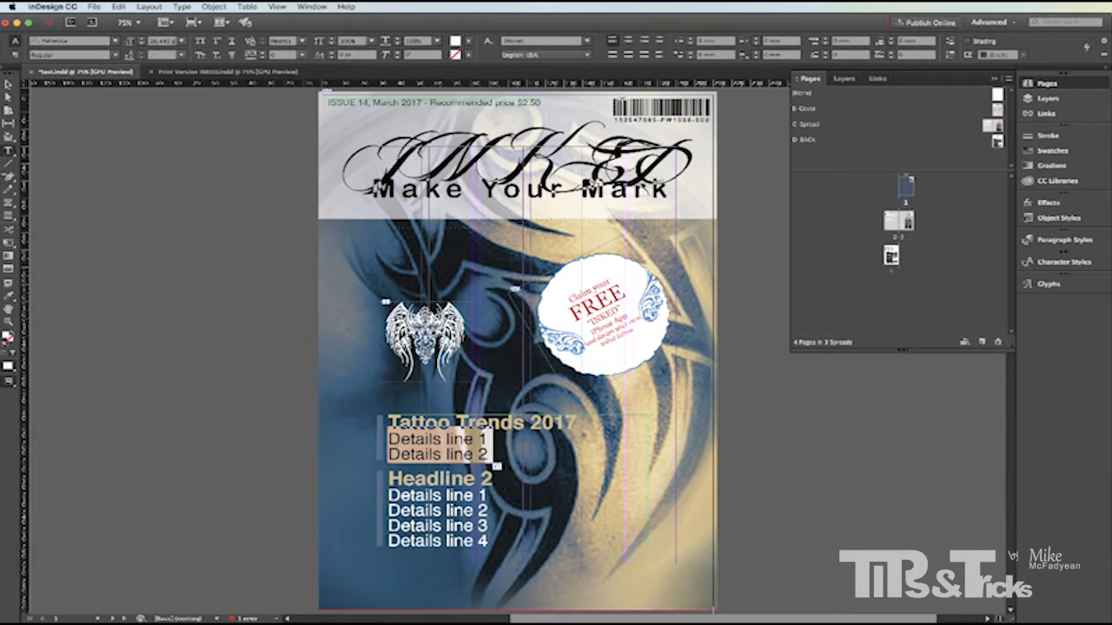
{"action": "type", "text": "What's ho"}
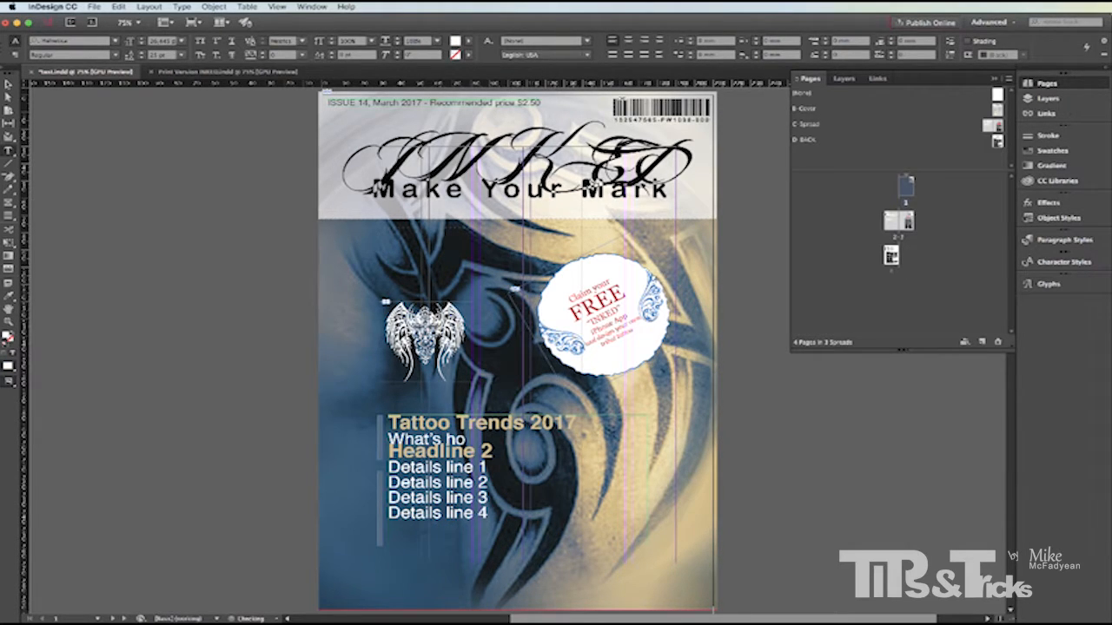
{"action": "type", "text": "t and"}
{"action": "key", "text": "Return"}
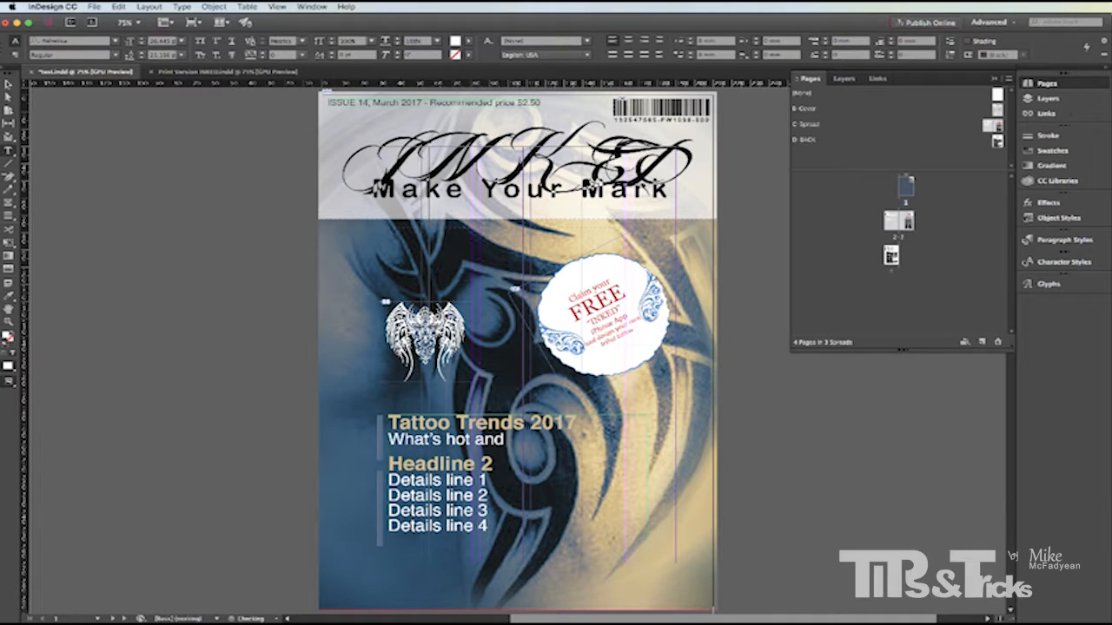
{"action": "type", "text": "what's not"}
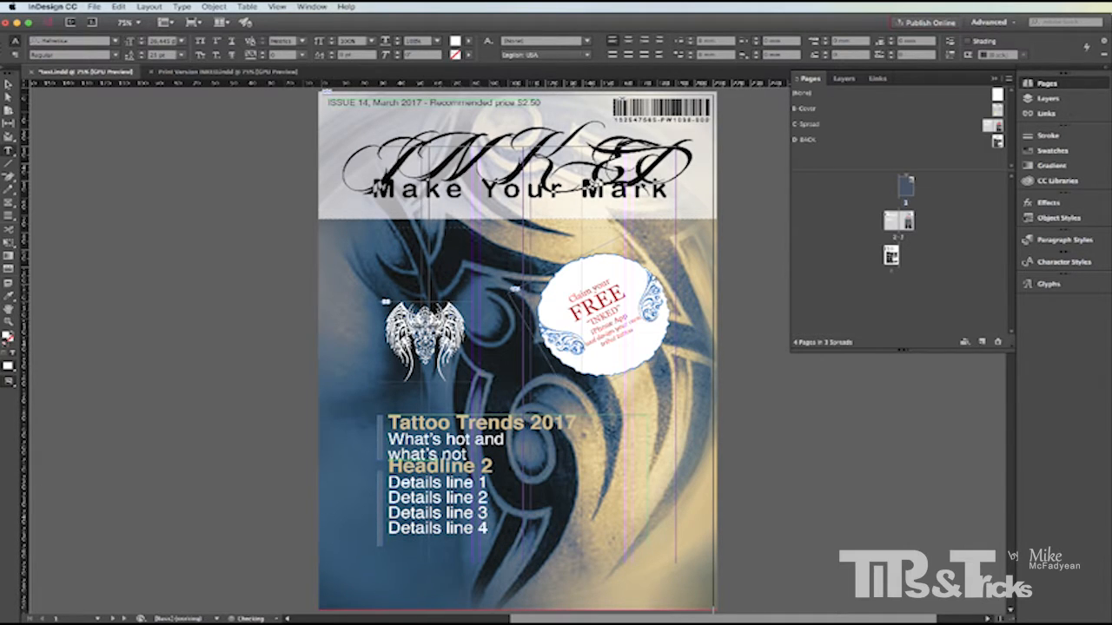
{"action": "key", "text": "Return"}
- Replace the "Headline 2" placeholder on the cover with "Tattoo Addiction"
{"action": "key", "text": "Down"}
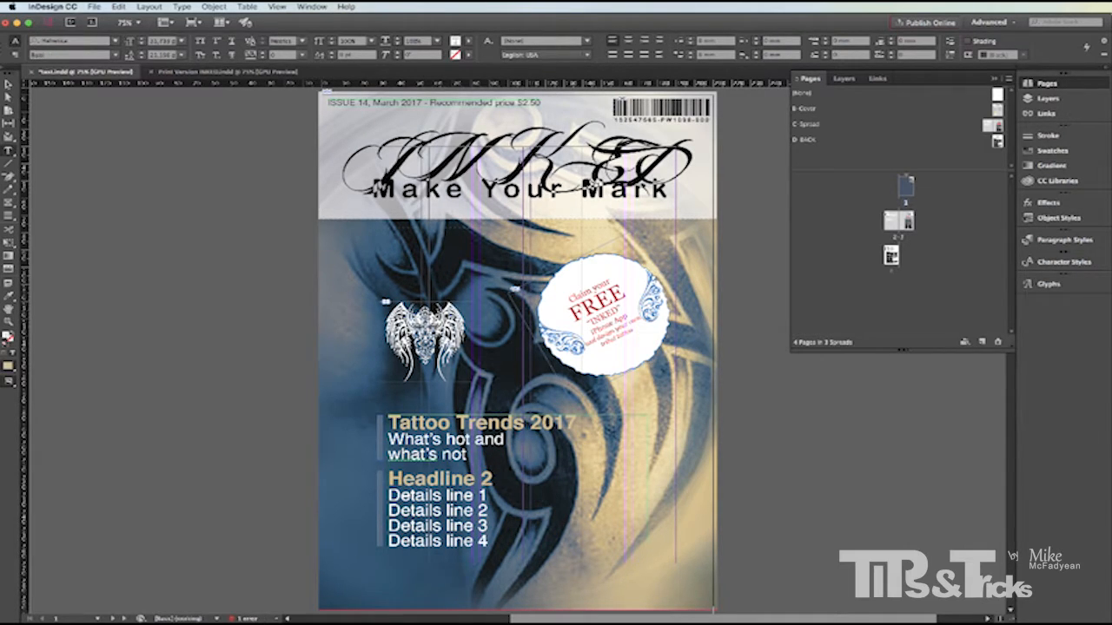
{"action": "key", "text": "shift+End"}
{"action": "type", "text": "Ta"}
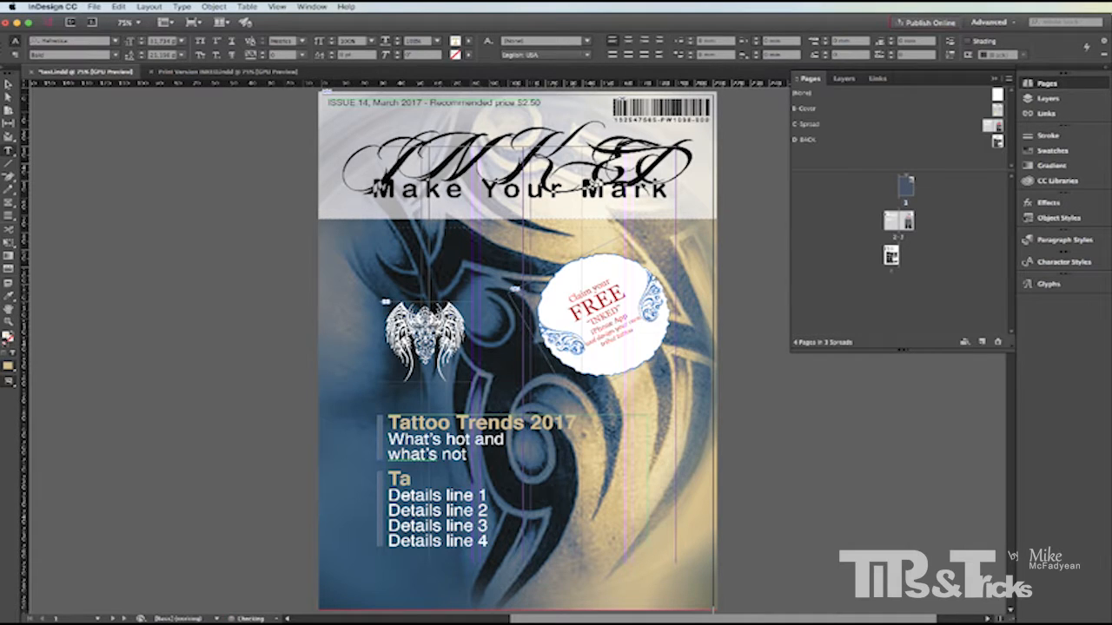
{"action": "type", "text": "ttoo Addiction"}
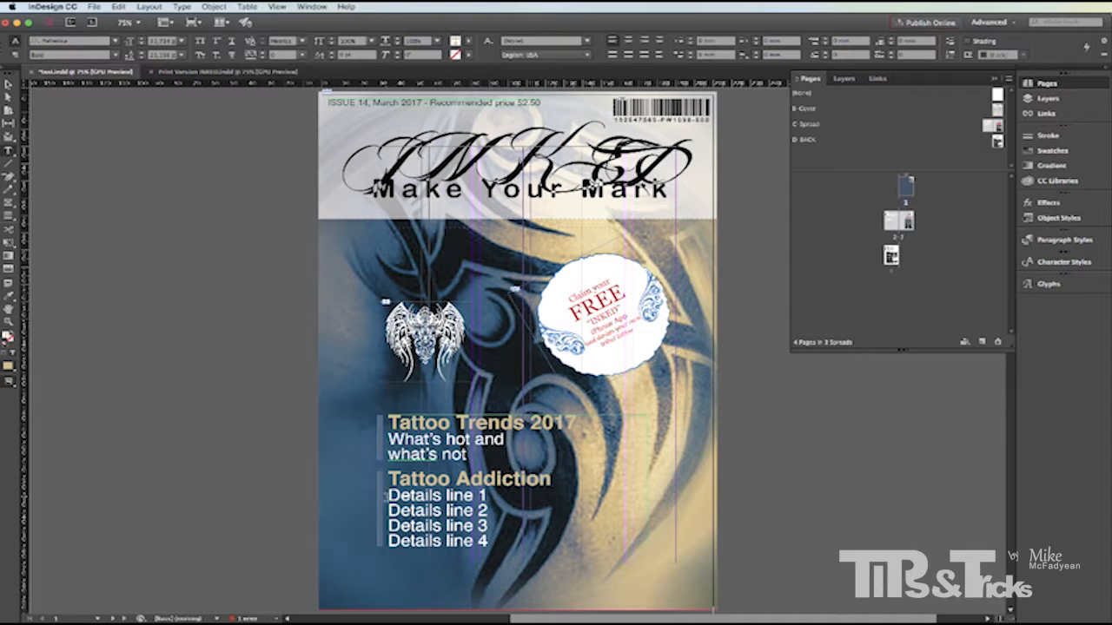
- Replace the four detail lines under Tattoo Addiction with "is it real?", "Read what", "the doctors" and "have to say", and deselect the text
{"action": "left_click_drag", "start_coordinate": [387, 495], "coordinate": [514, 542]}
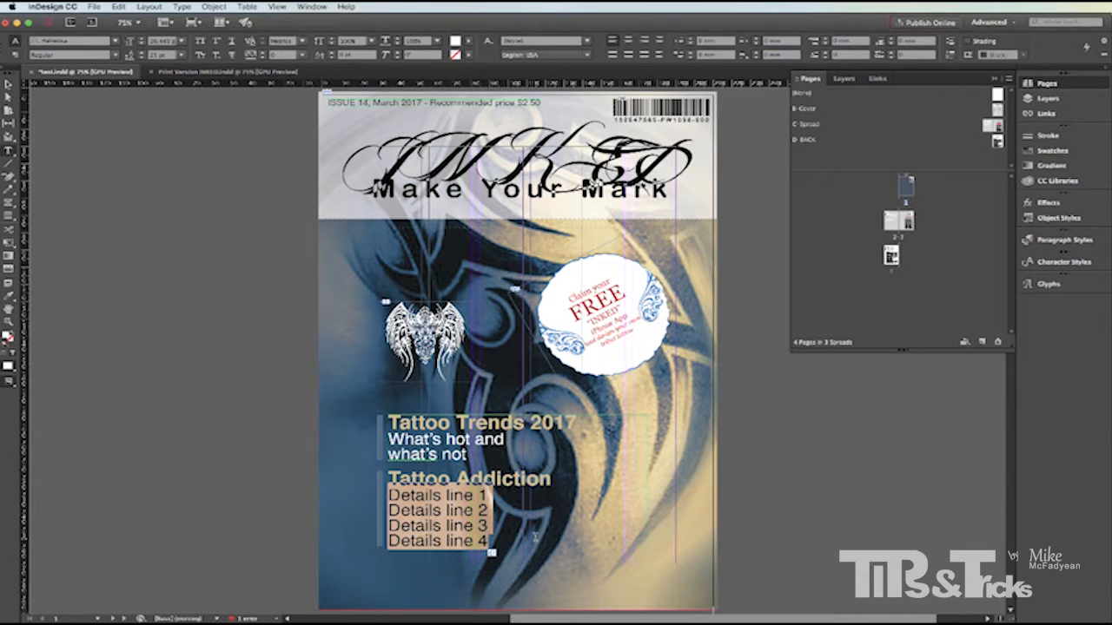
{"action": "type", "text": "is it real"}
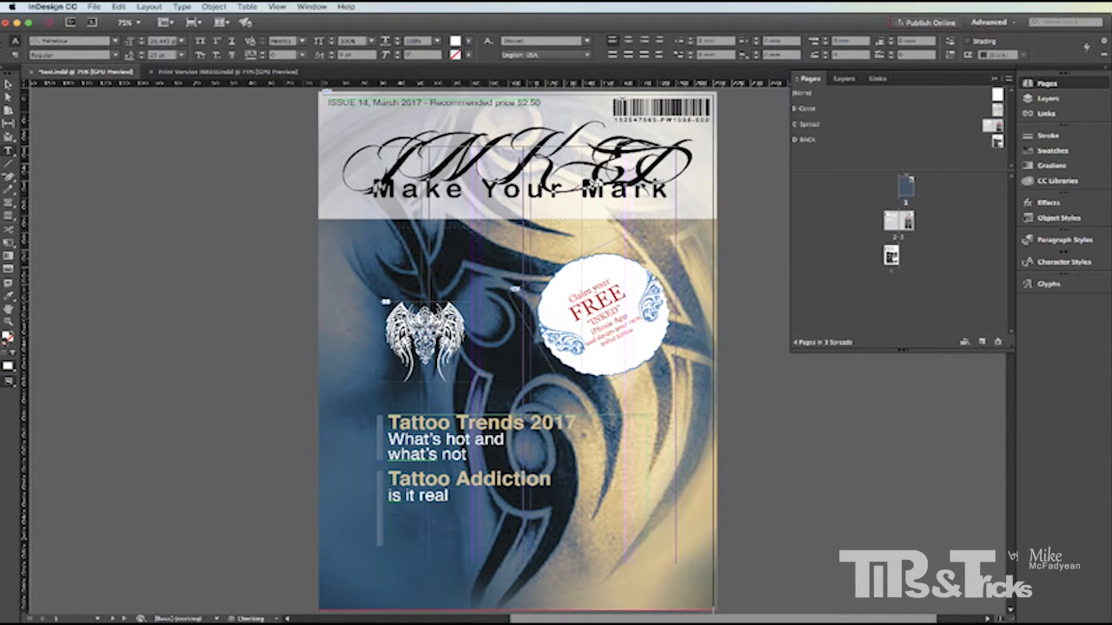
{"action": "type", "text": "?"}
{"action": "key", "text": "Return"}
{"action": "type", "text": "Read wha"}
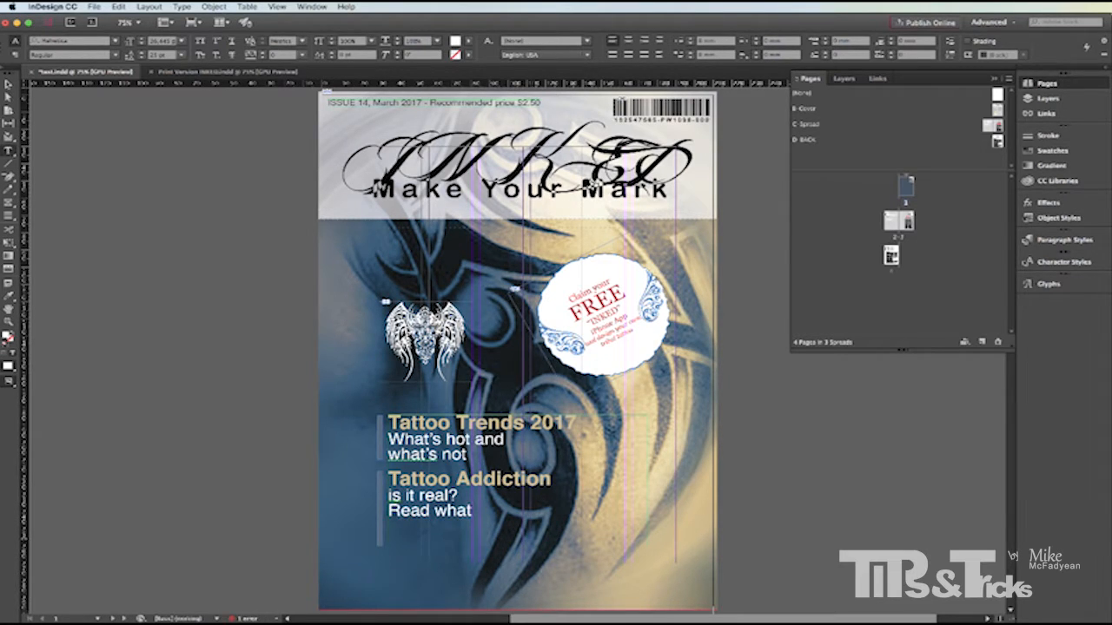
{"action": "type", "text": "t"}
{"action": "key", "text": "Return"}
{"action": "type", "text": "the doctors"}
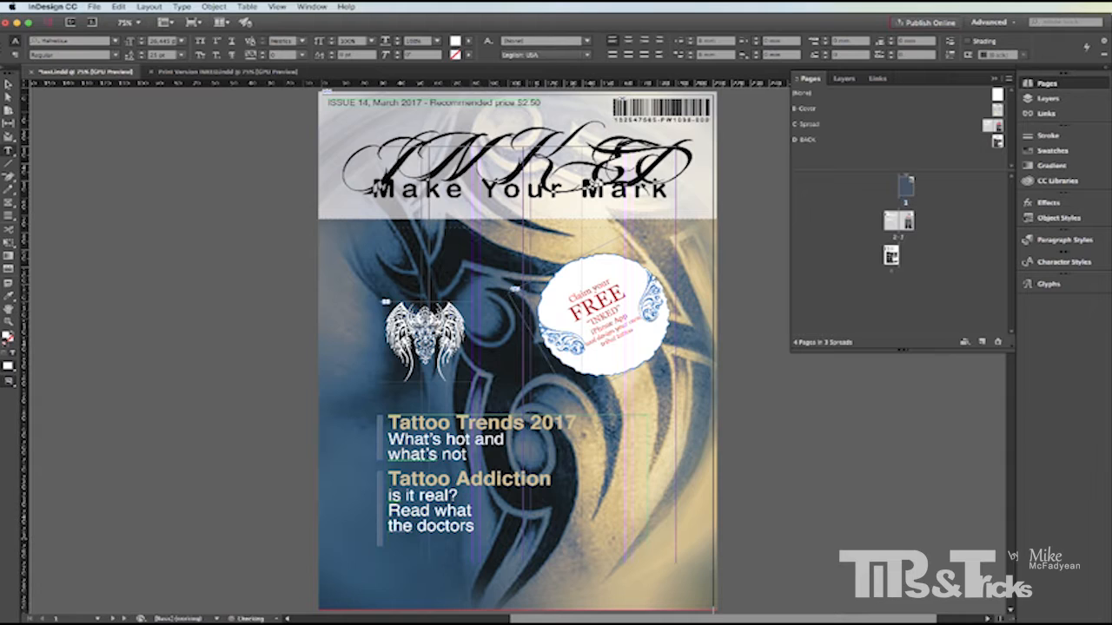
{"action": "key", "text": "Return"}
{"action": "type", "text": "have to say"}
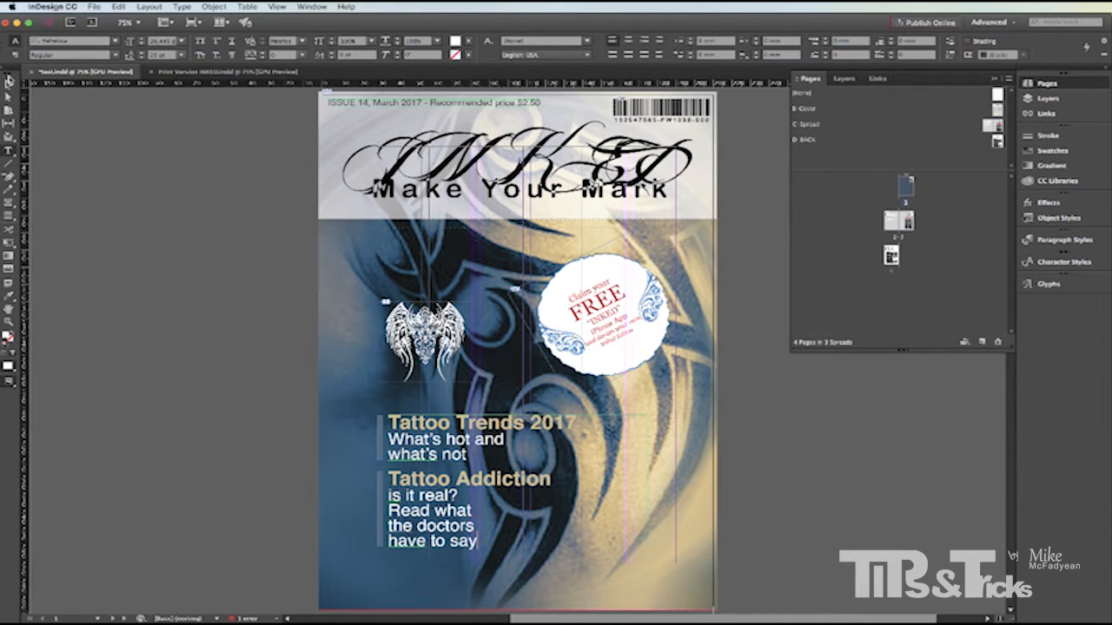
{"action": "left_click", "coordinate": [9, 82]}
{"action": "left_click", "coordinate": [158, 420]}
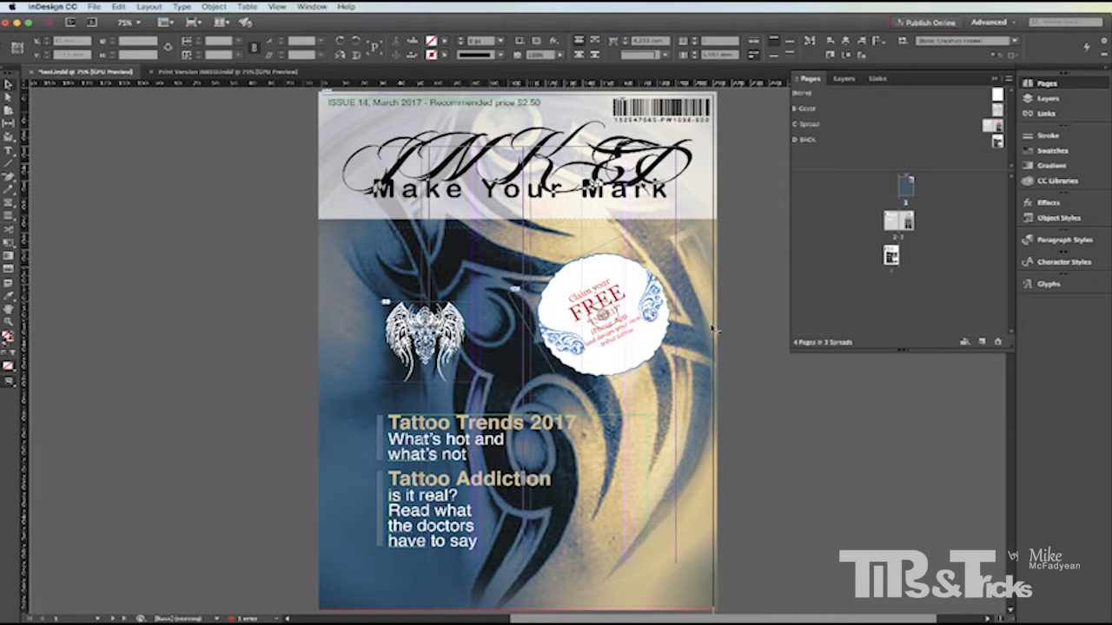
- Preview the cover without guides, return to the normal view and look over both pages of the 2-3 spread
{"action": "key", "text": "w"}
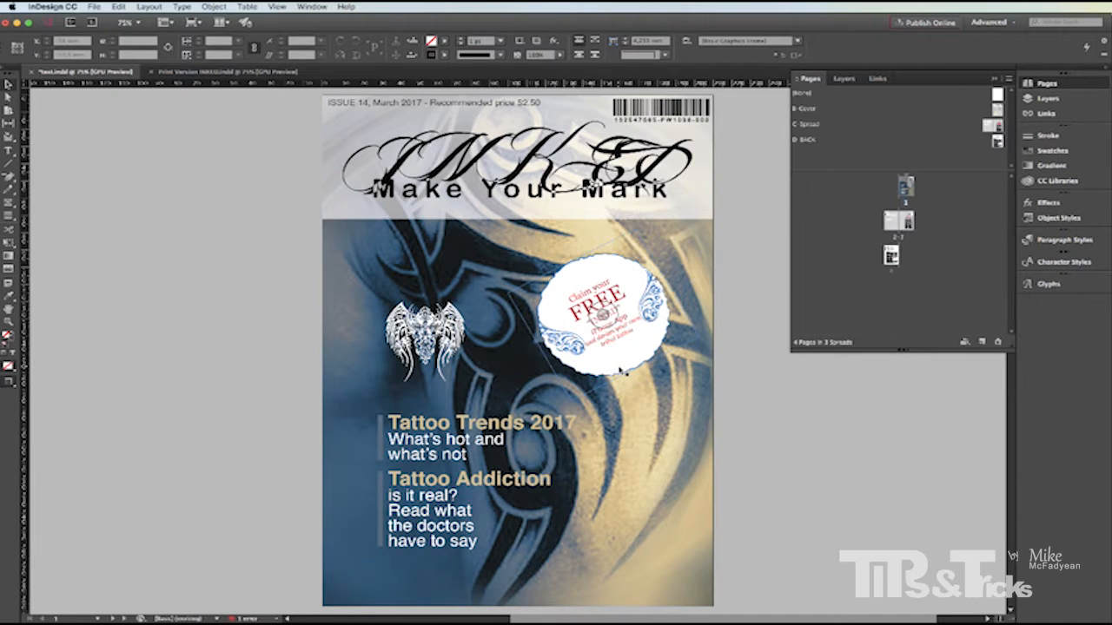
{"action": "key", "text": "w"}
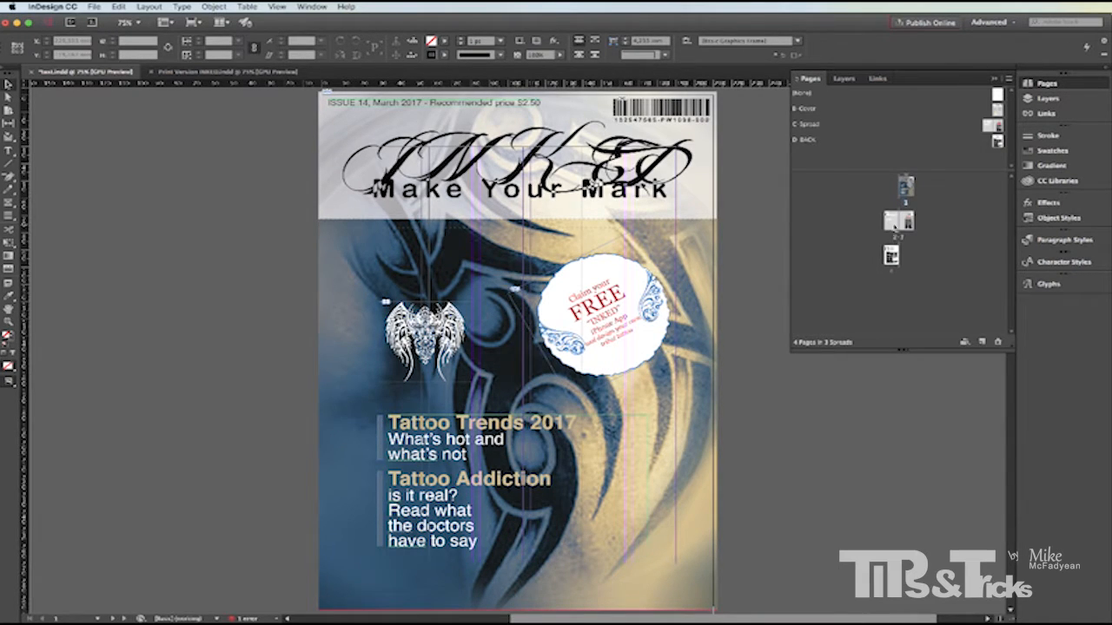
{"action": "double_click", "coordinate": [901, 227]}
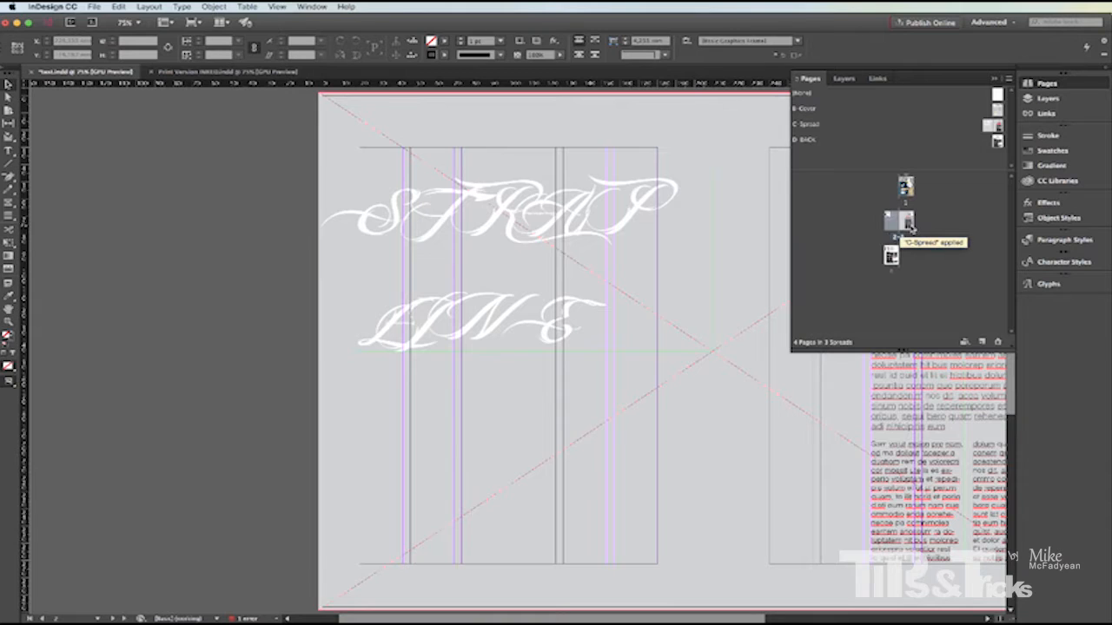
{"action": "double_click", "coordinate": [908, 227]}
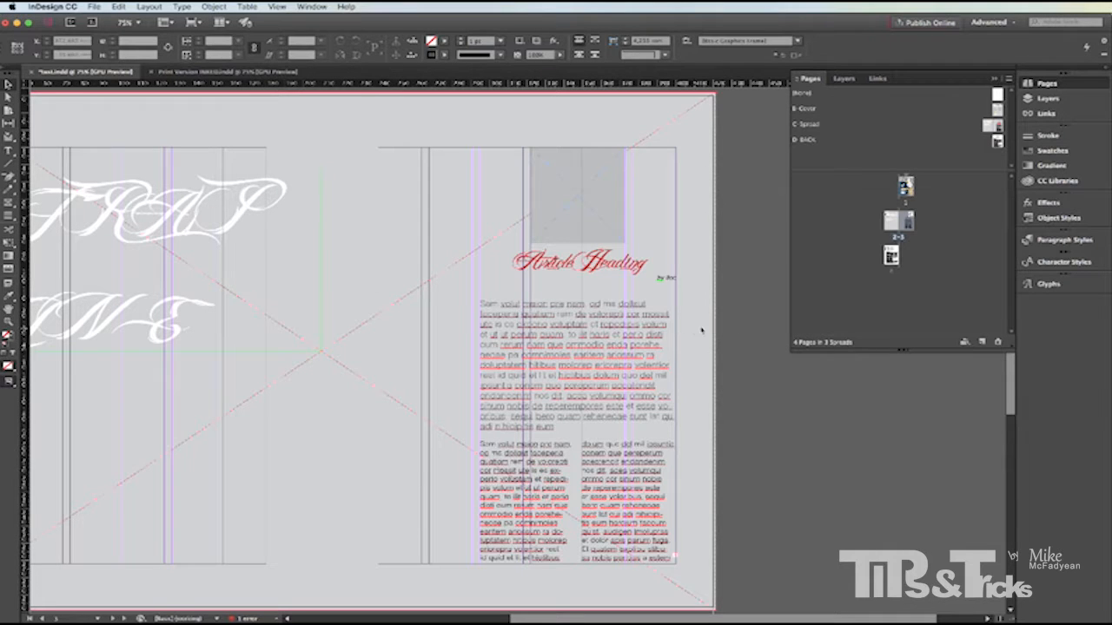
- Switch to the Print Version INKED.indd document and show its entire 2-3 spread unobstructed
{"action": "left_click", "coordinate": [221, 71]}
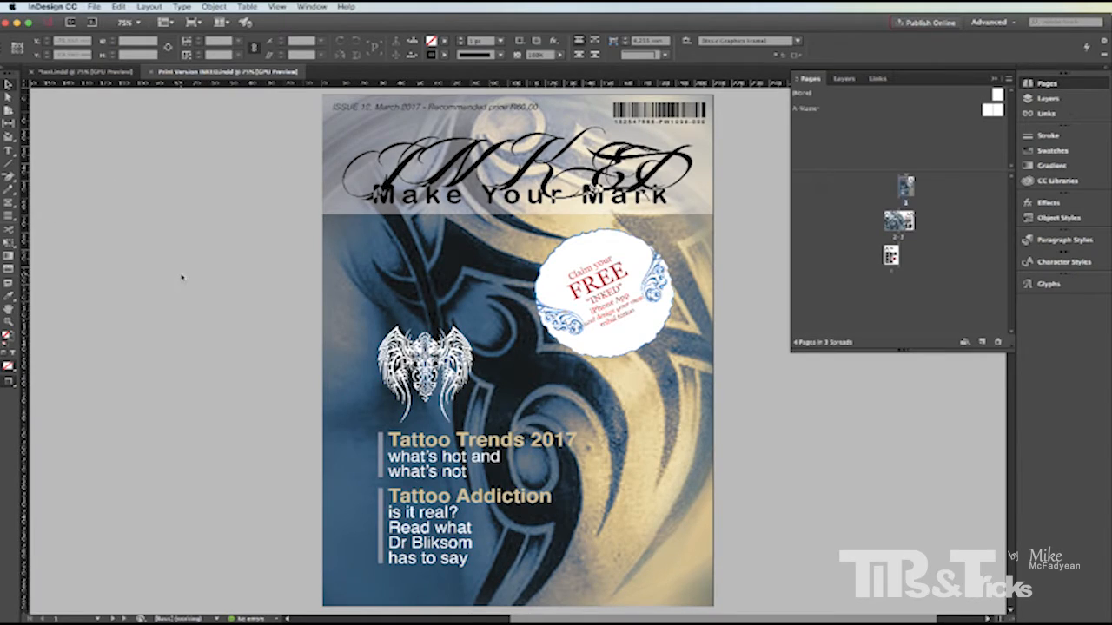
{"action": "key", "text": "shift+Page_Down"}
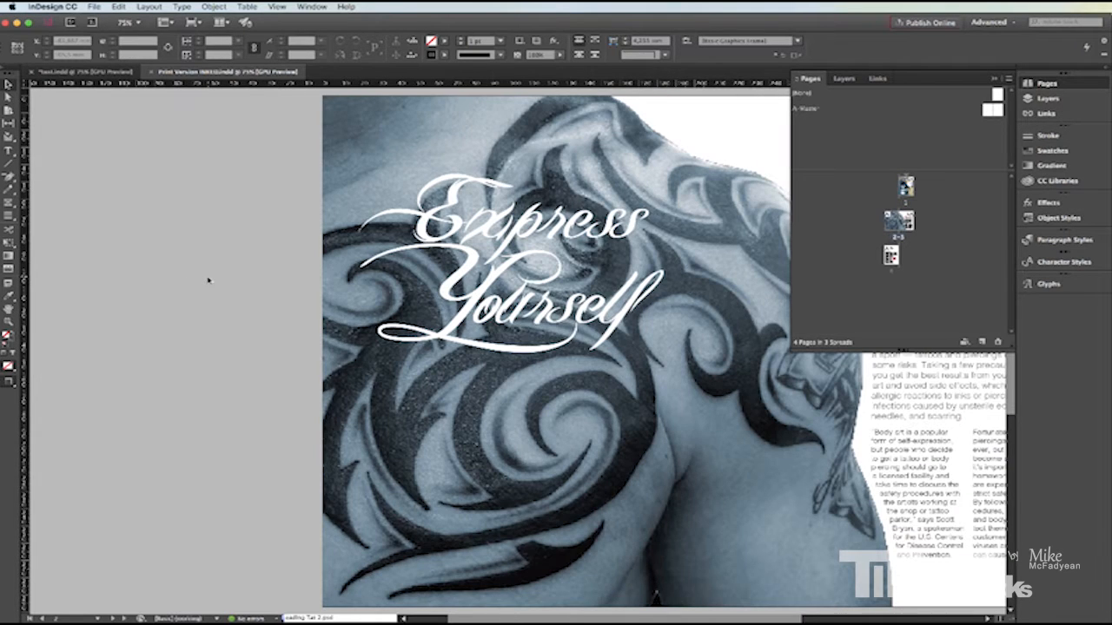
{"action": "key", "text": "alt+super+0"}
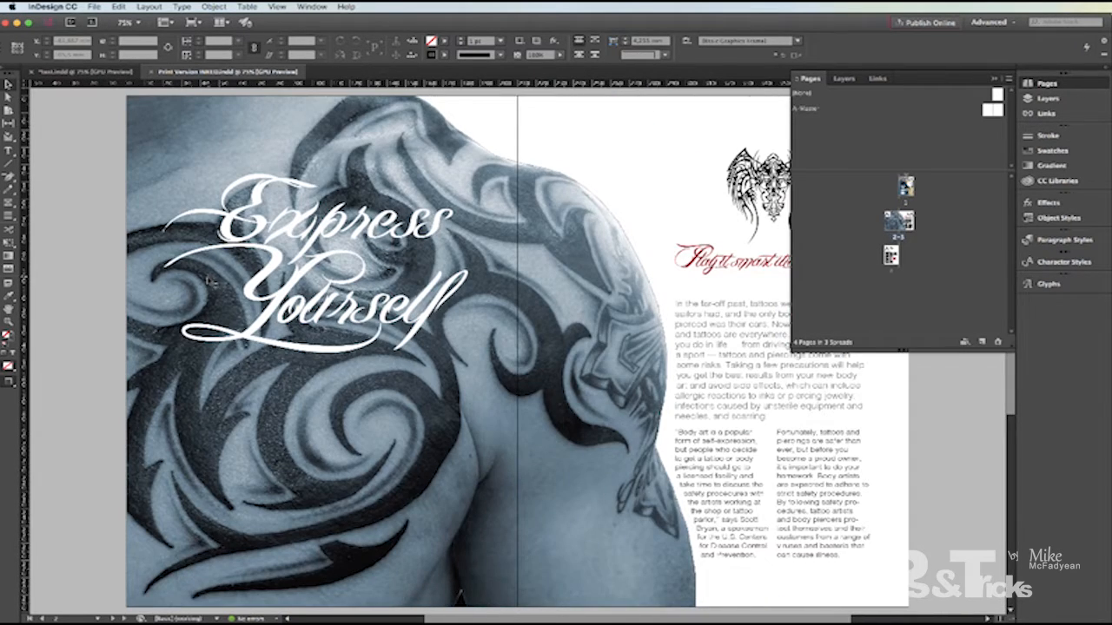
{"action": "left_click", "coordinate": [996, 81]}
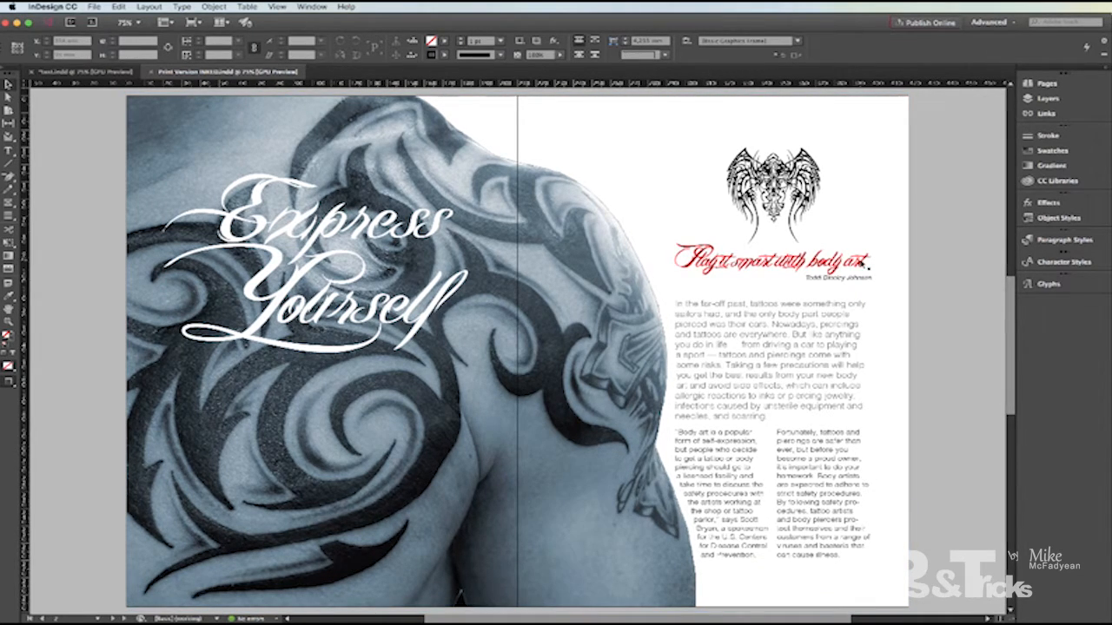
- Inspect the Text Wrap settings of the reference spread's tattoo photo and the article text frame beside it
{"action": "left_click", "coordinate": [629, 359]}
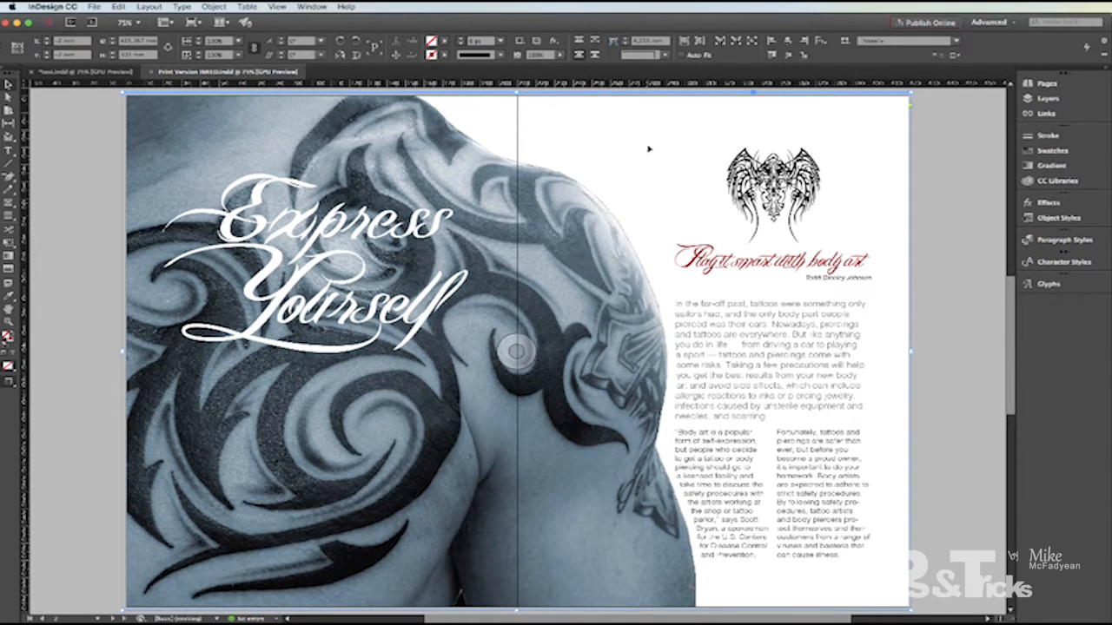
{"action": "left_click", "coordinate": [579, 55], "text": "alt"}
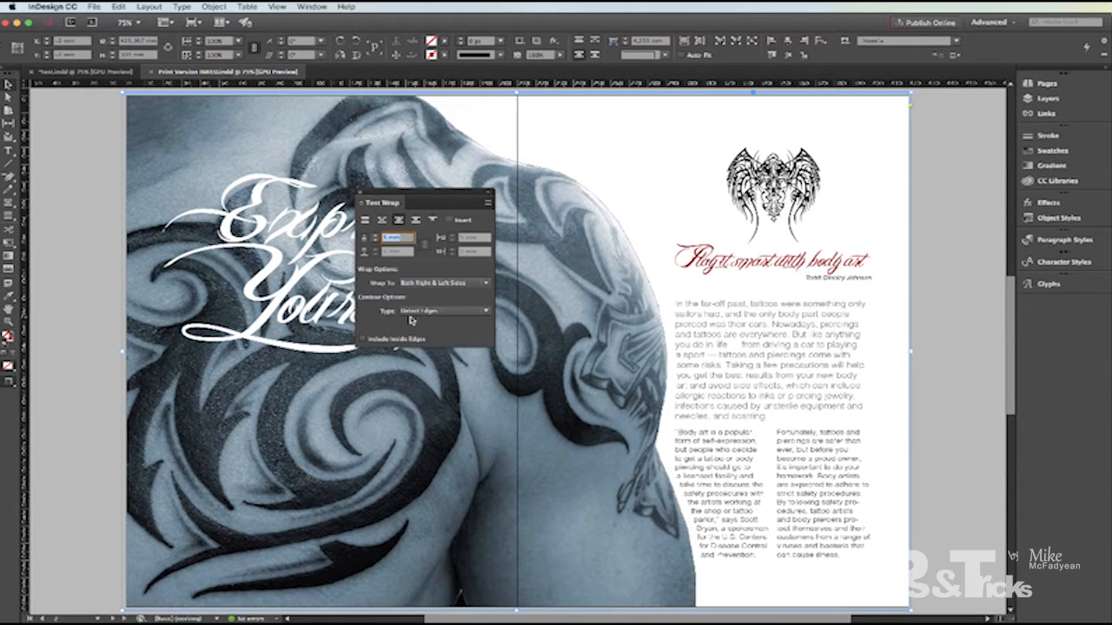
{"action": "left_click", "coordinate": [361, 194]}
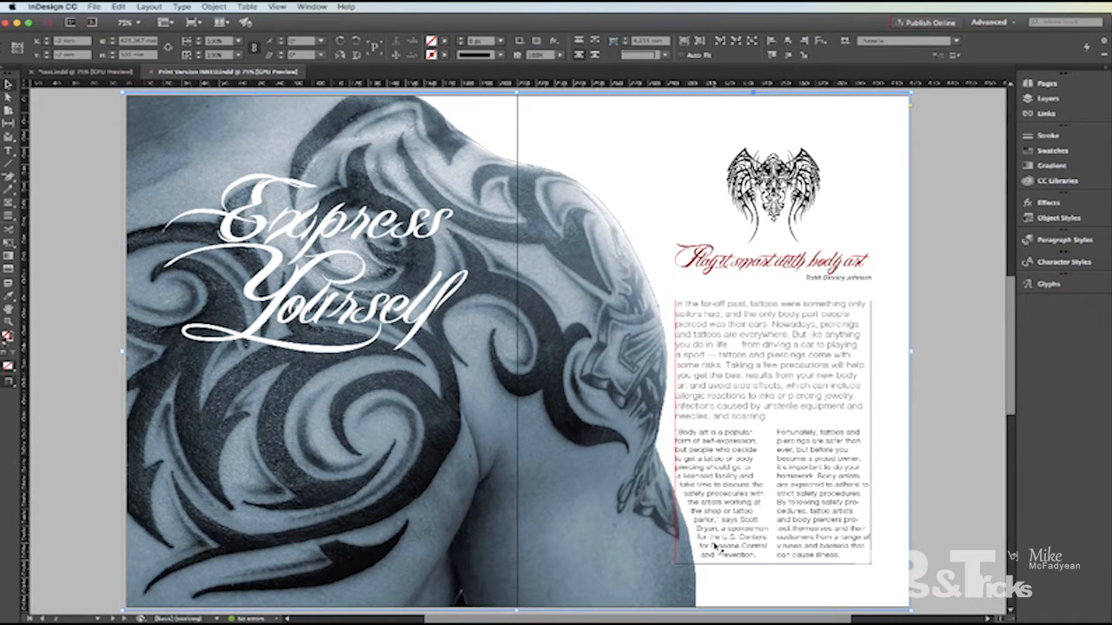
{"action": "left_click", "coordinate": [806, 544]}
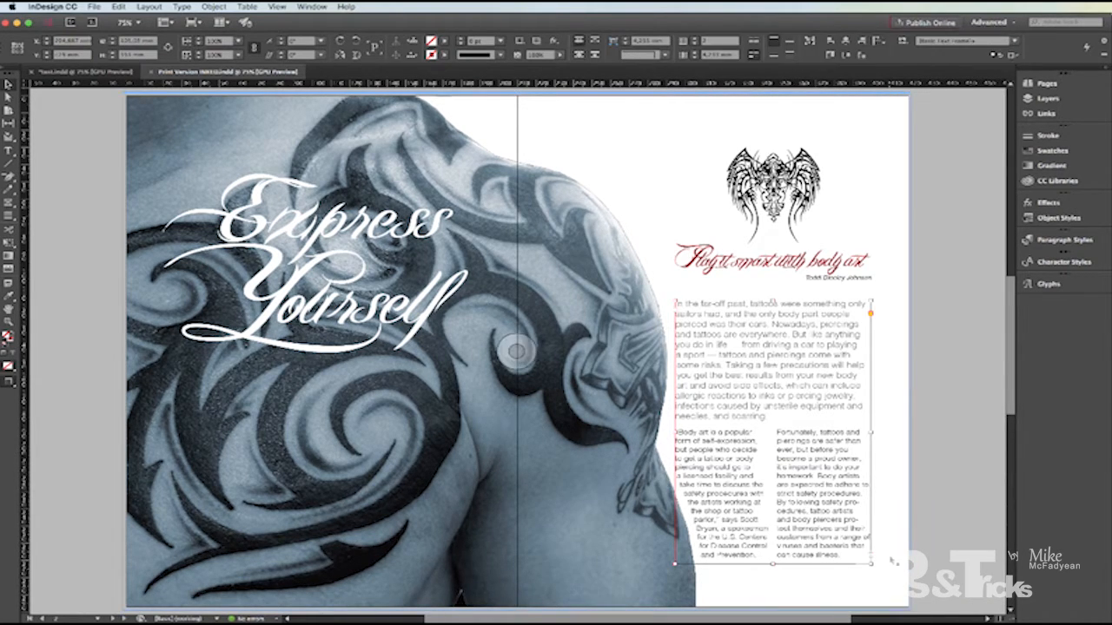
- Examine the three-column article frame and the red pull quote on the reference document's last page
{"action": "scroll", "coordinate": [938, 498], "scroll_direction": "right", "scroll_amount": 5}
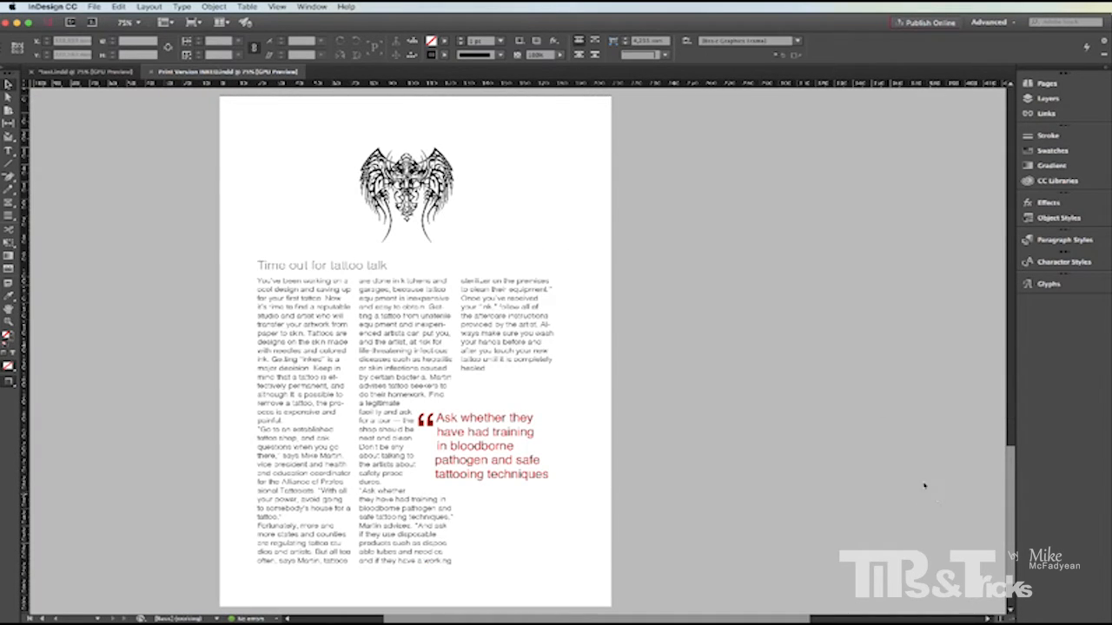
{"action": "left_click", "coordinate": [306, 267]}
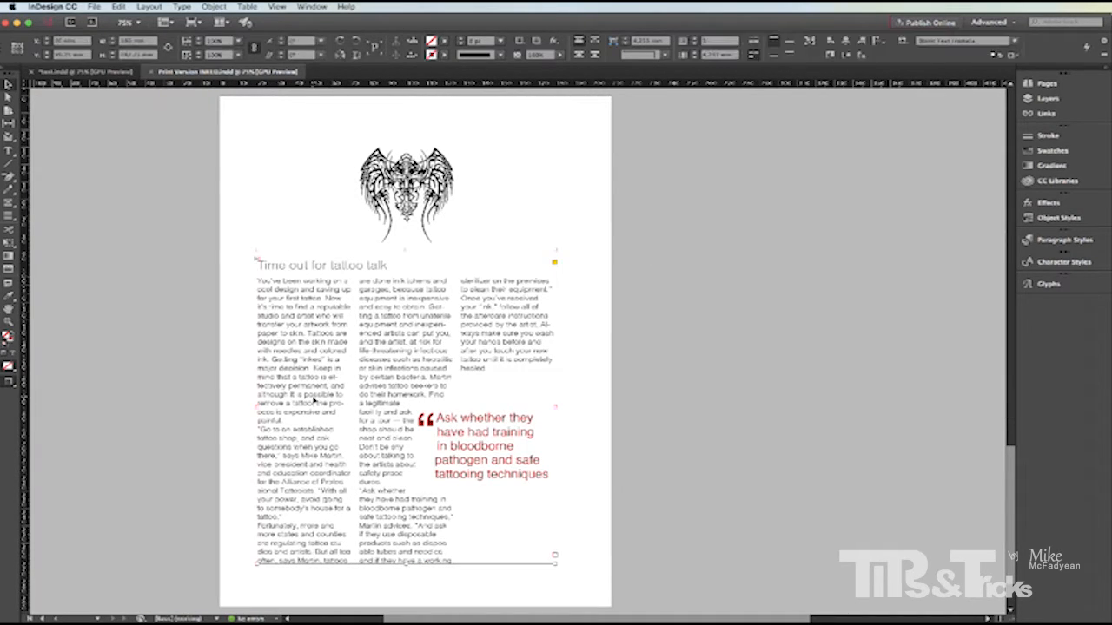
{"action": "left_click", "coordinate": [459, 454]}
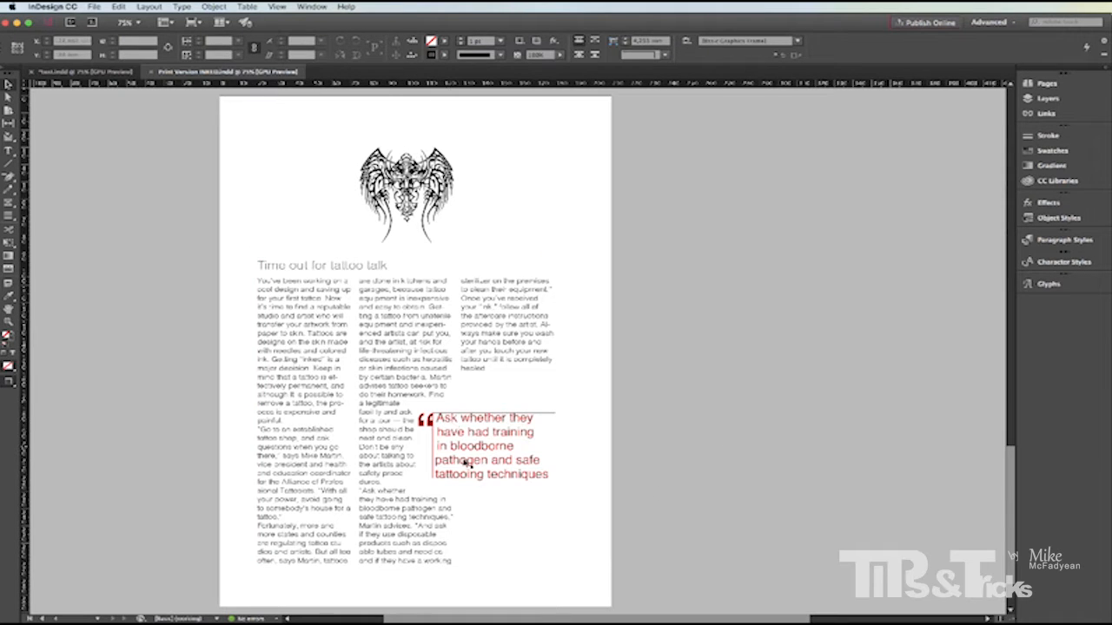
- Deselect everything on the reference document's last page and go back through the 2-3 spread to the cover
{"action": "left_click", "coordinate": [763, 463]}
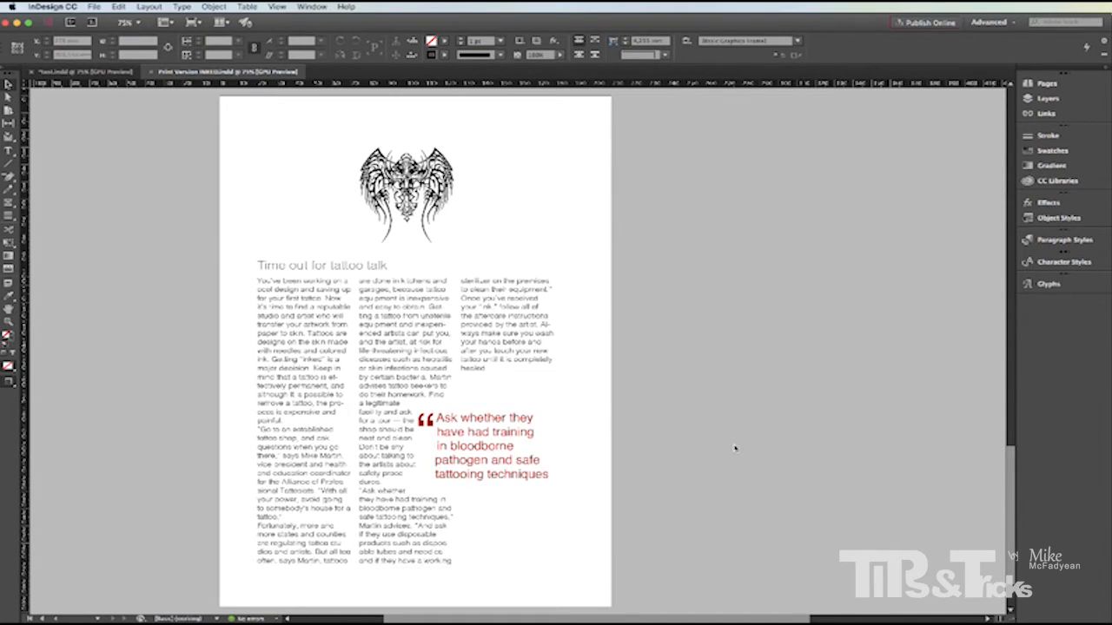
{"action": "scroll", "coordinate": [735, 449], "scroll_direction": "left", "scroll_amount": 5}
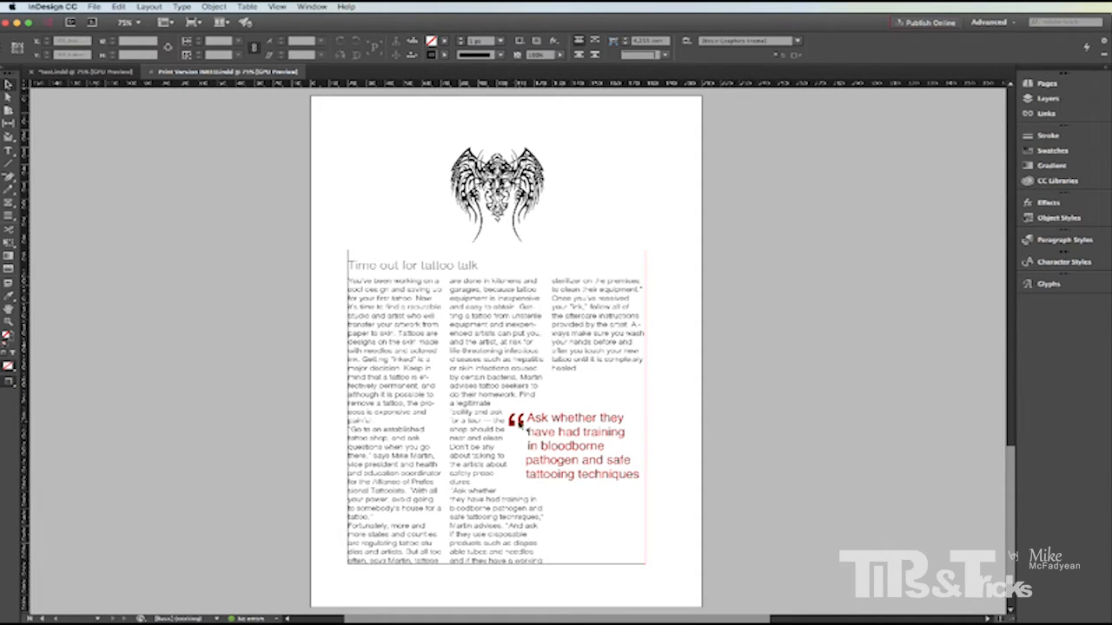
{"action": "key", "text": "shift+Page_Up"}
{"action": "key", "text": "shift+Page_Up"}
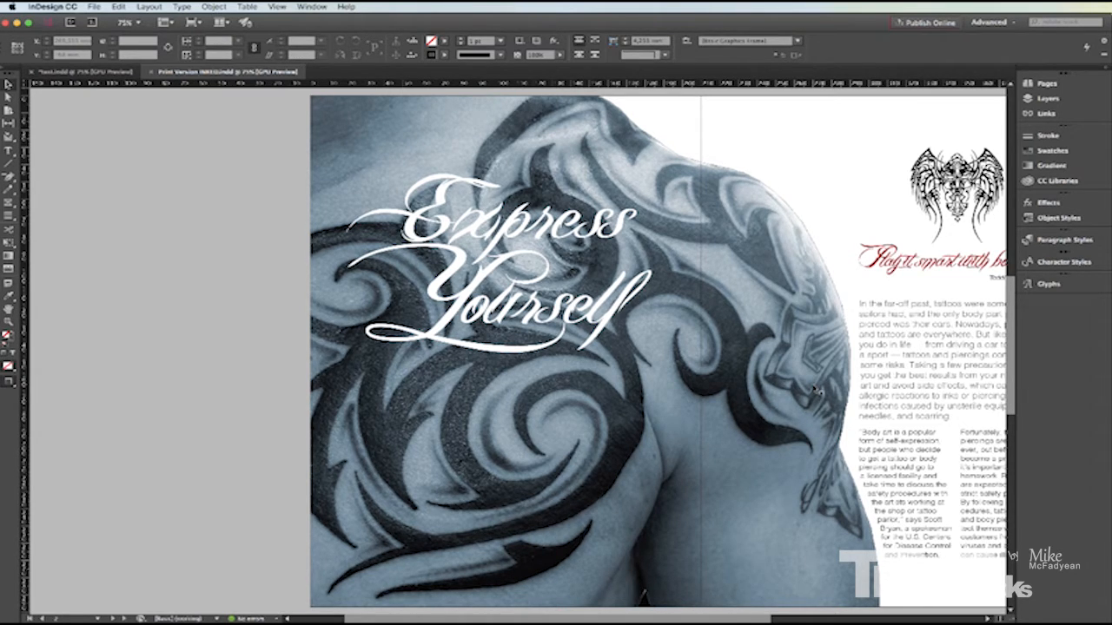
{"action": "key", "text": "shift+Page_Up"}
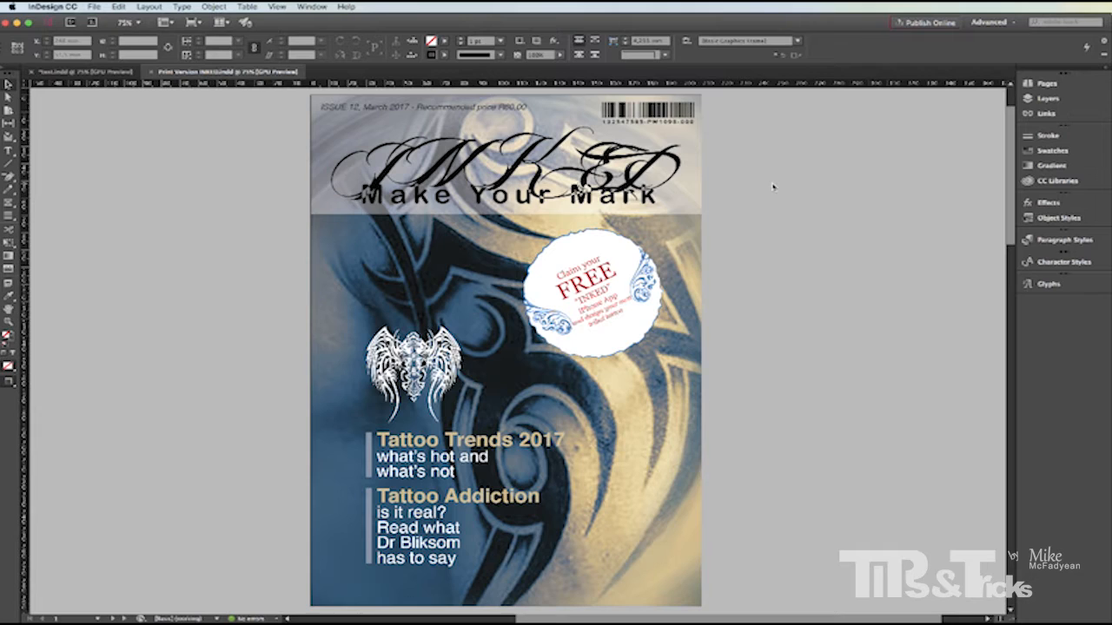
- Start packaging the print version, accepting the package summary and continuing with the printing instructions left blank
{"action": "left_click", "coordinate": [93, 7]}
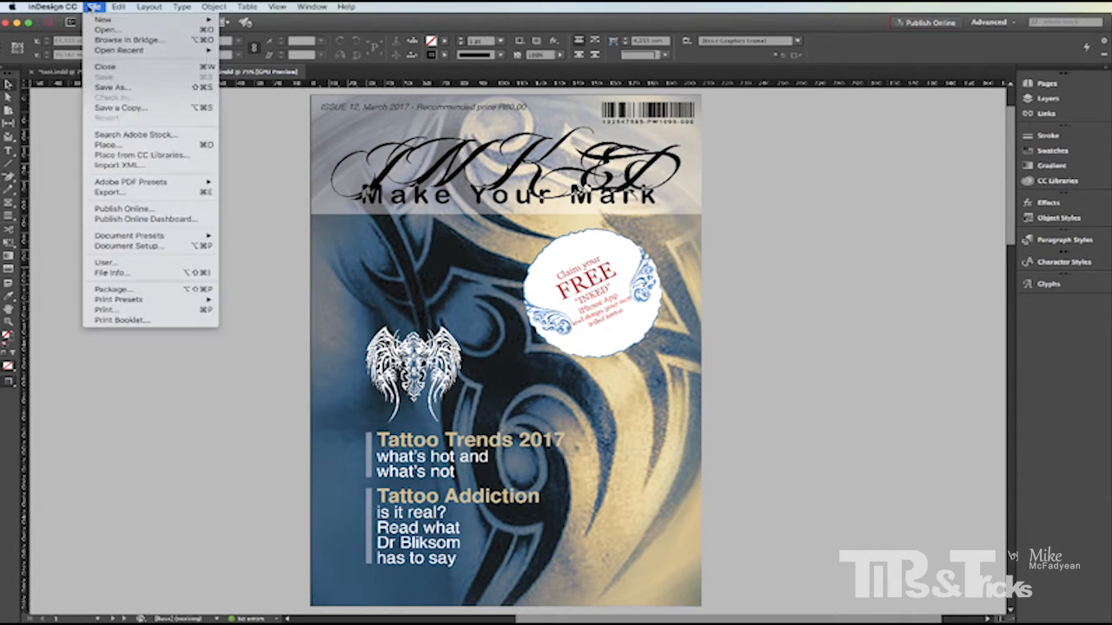
{"action": "left_click", "coordinate": [137, 290]}
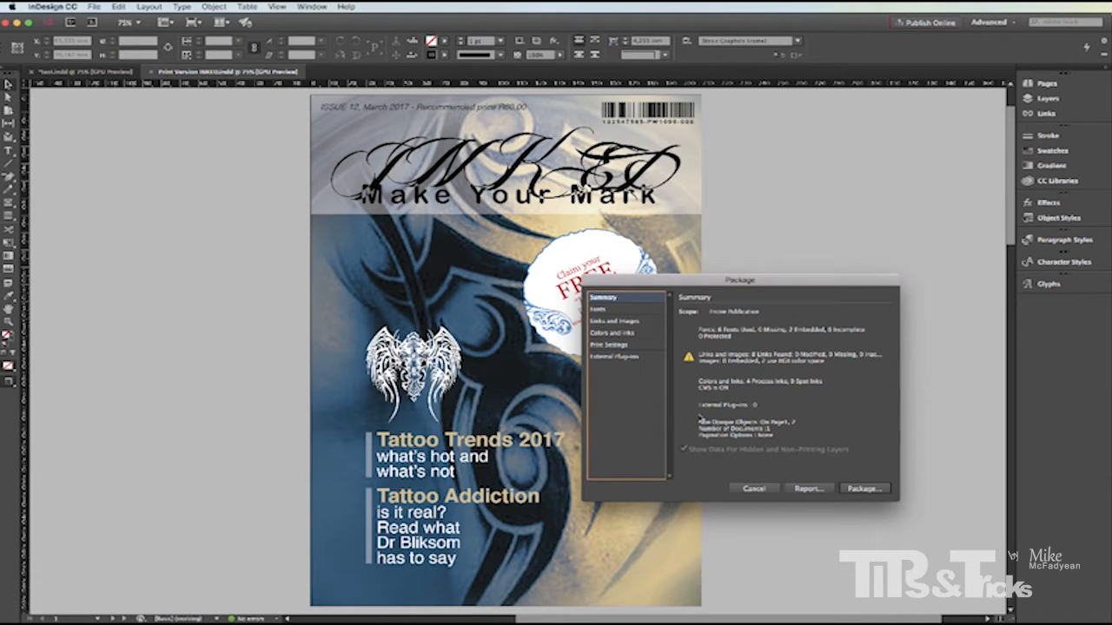
{"action": "left_click", "coordinate": [862, 489]}
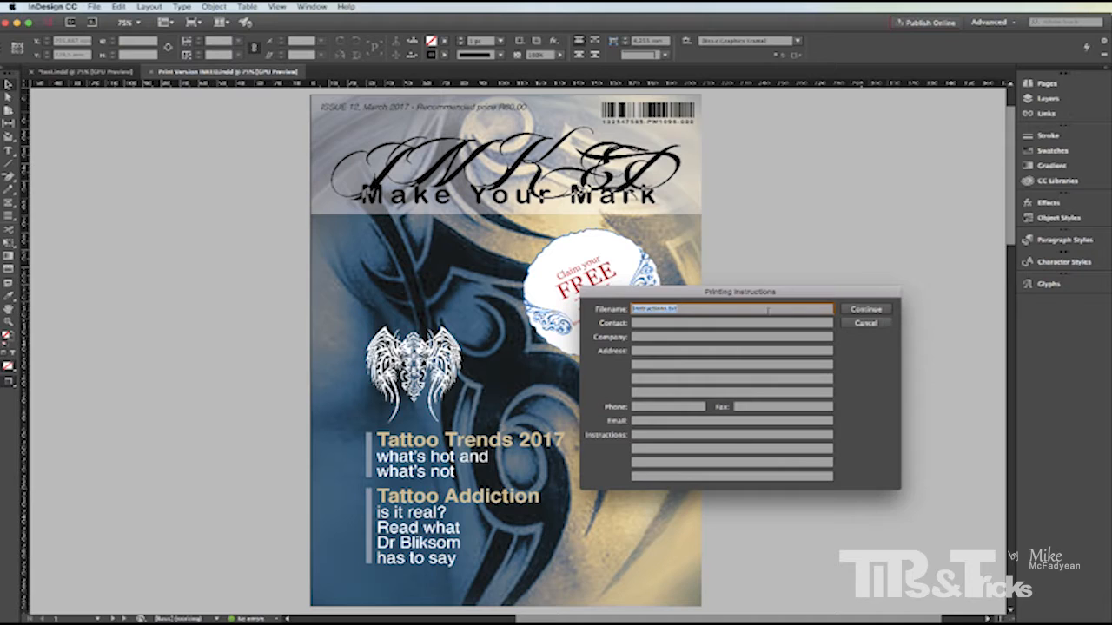
{"action": "left_click", "coordinate": [864, 309]}
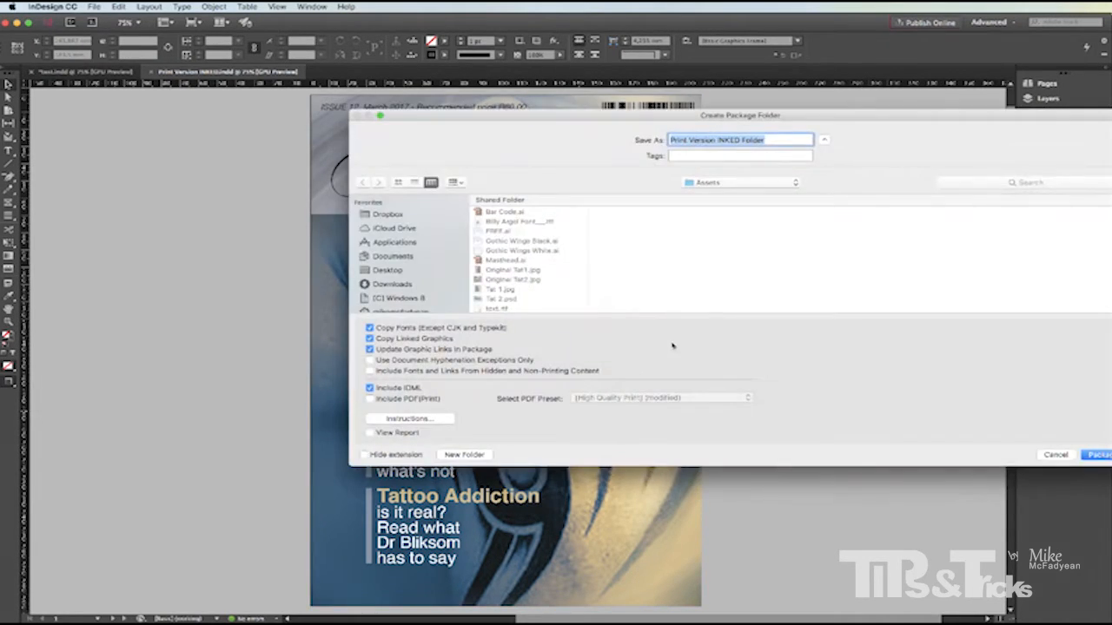
- Save the package as Print Version INKED Folder in a new Desktop folder named INKED FOR PRINT, and accept the font licensing notice
{"action": "left_click", "coordinate": [389, 270]}
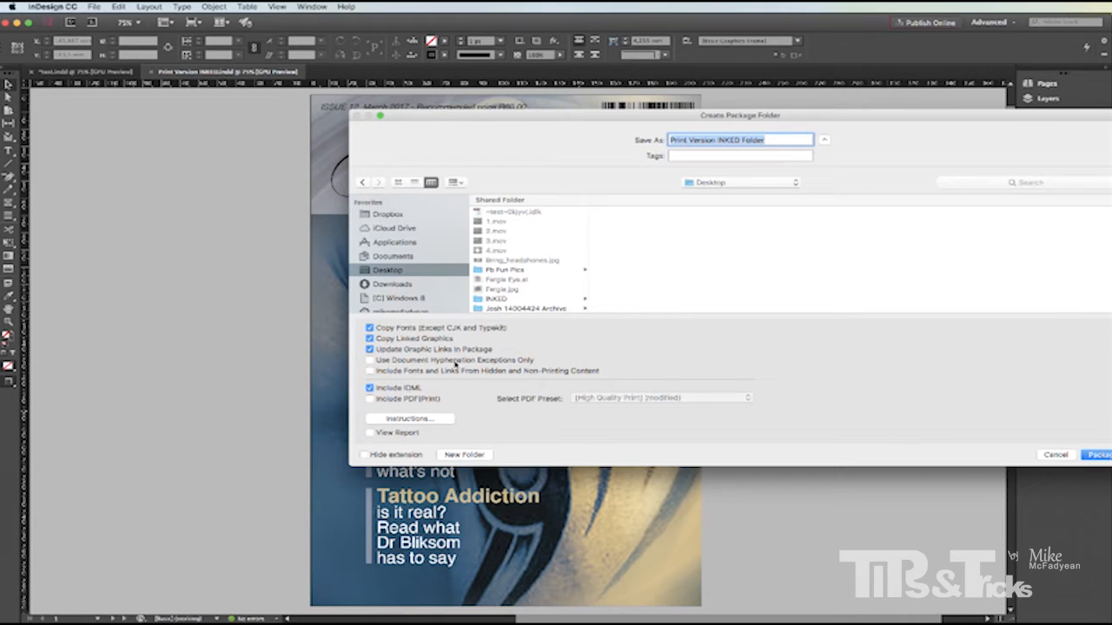
{"action": "left_click", "coordinate": [460, 454]}
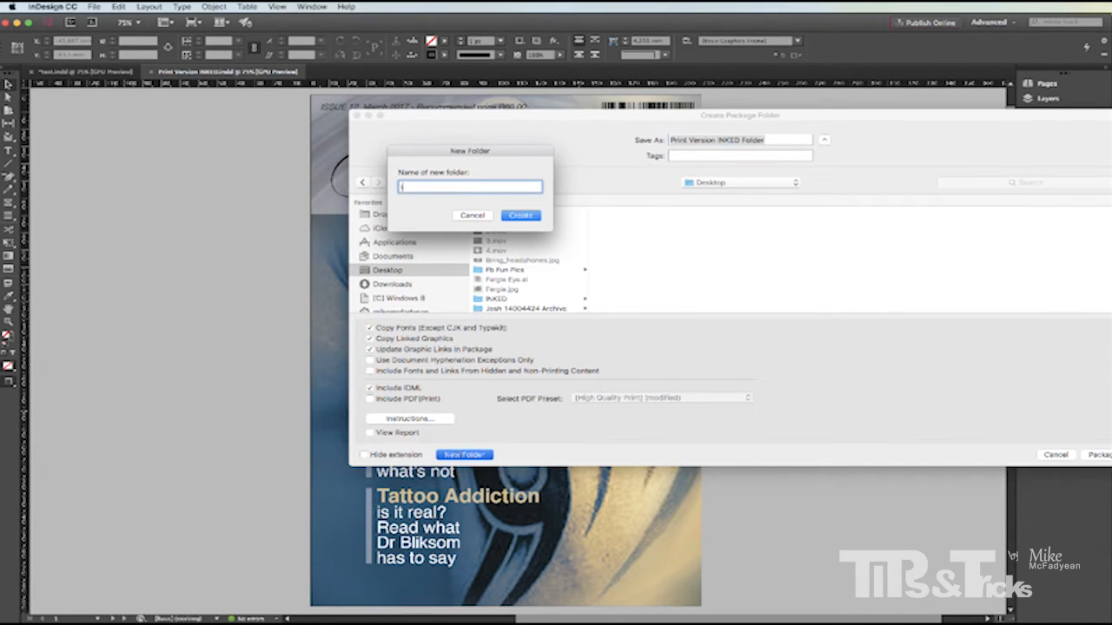
{"action": "type", "text": "INKED FOR PRINT"}
{"action": "key", "text": "Return"}
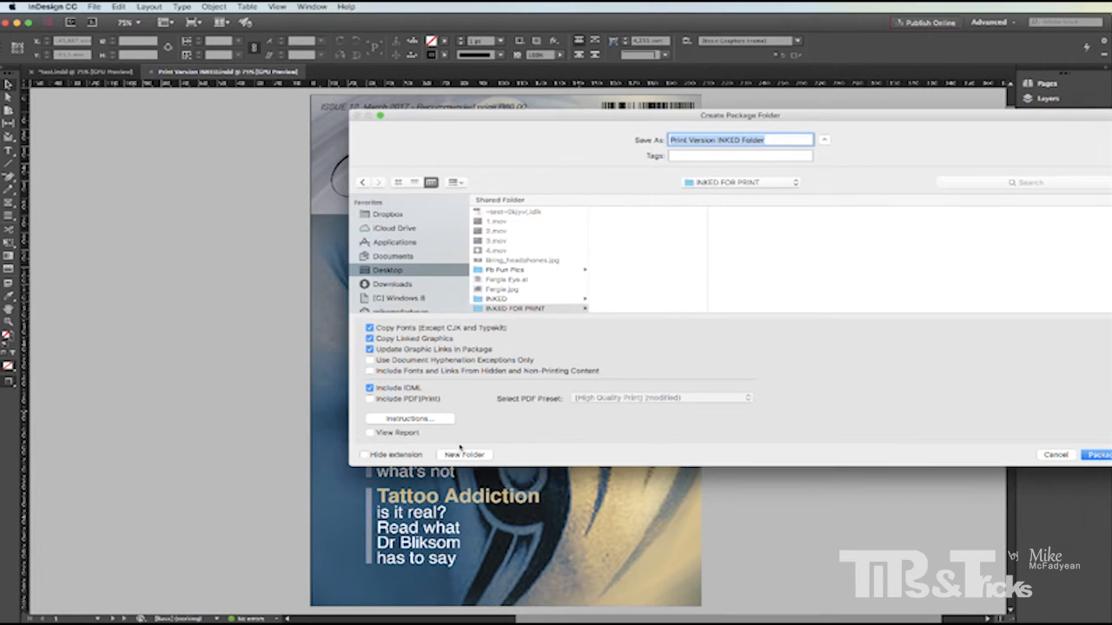
{"action": "left_click", "coordinate": [1096, 454]}
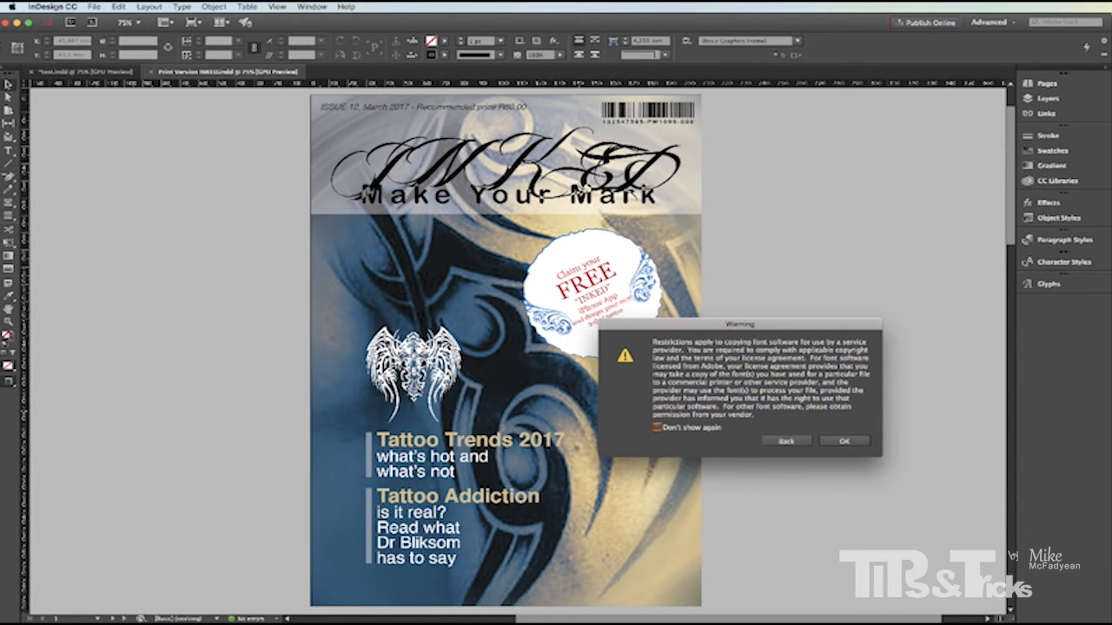
{"action": "left_click", "coordinate": [844, 441]}
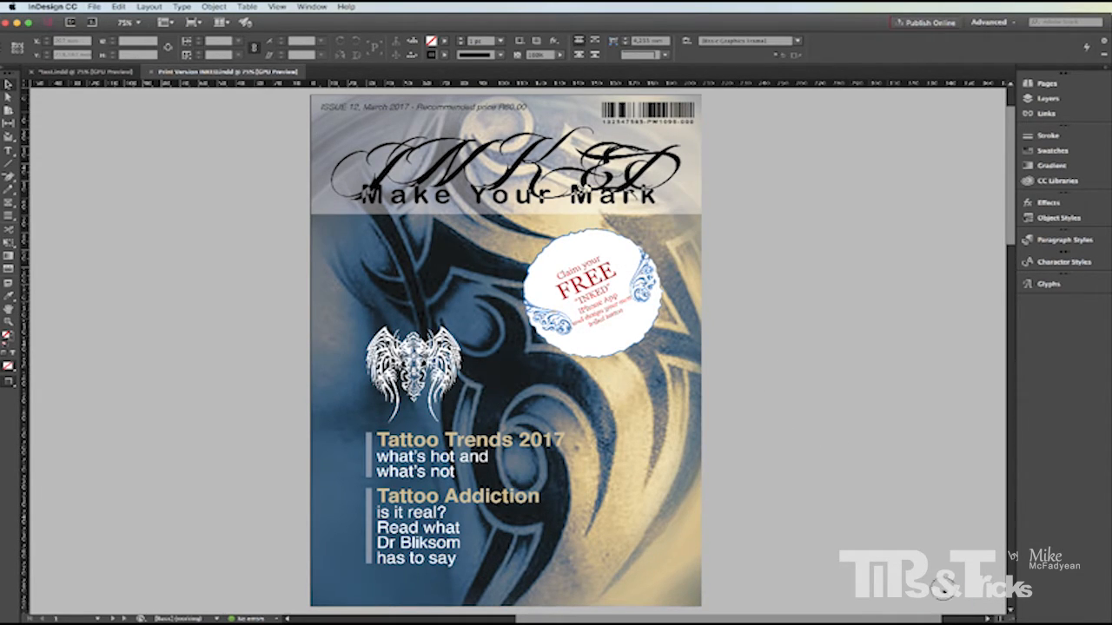
- Switch to Finder and examine the packaged Print Version INKED Folder, including its Document fonts and Links subfolders
{"action": "left_click", "coordinate": [570, 337]}
{"action": "key", "text": "super+Tab"}
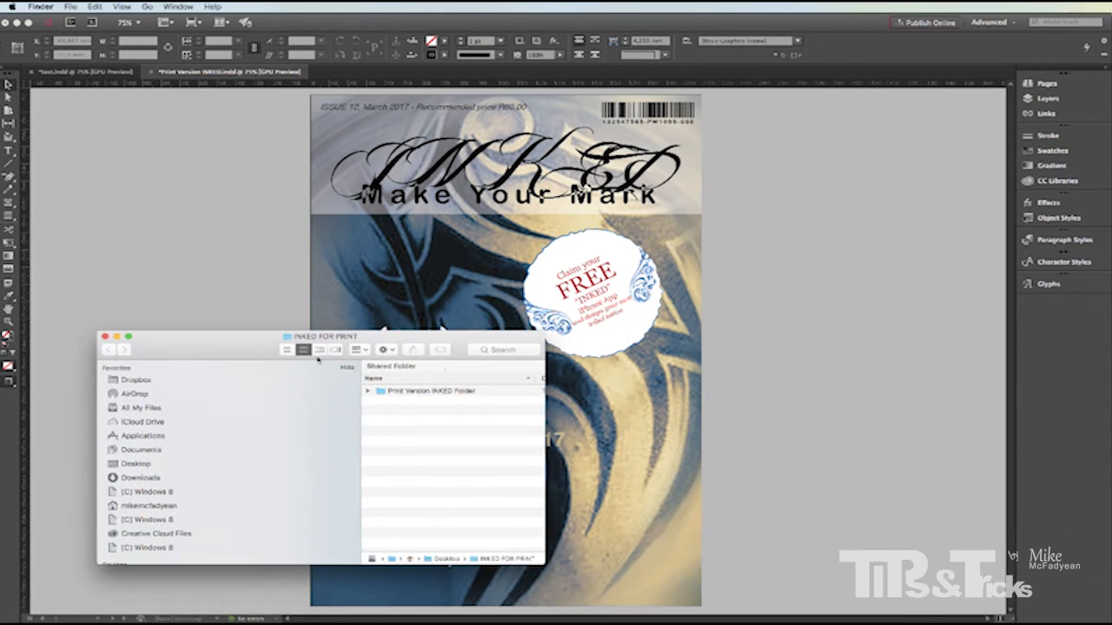
{"action": "mouse_move", "coordinate": [204, 339]}
{"action": "left_mouse_down"}
{"action": "mouse_move", "coordinate": [275, 197]}
{"action": "mouse_move", "coordinate": [222, 160]}
{"action": "left_mouse_up"}
{"action": "double_click", "coordinate": [401, 215]}
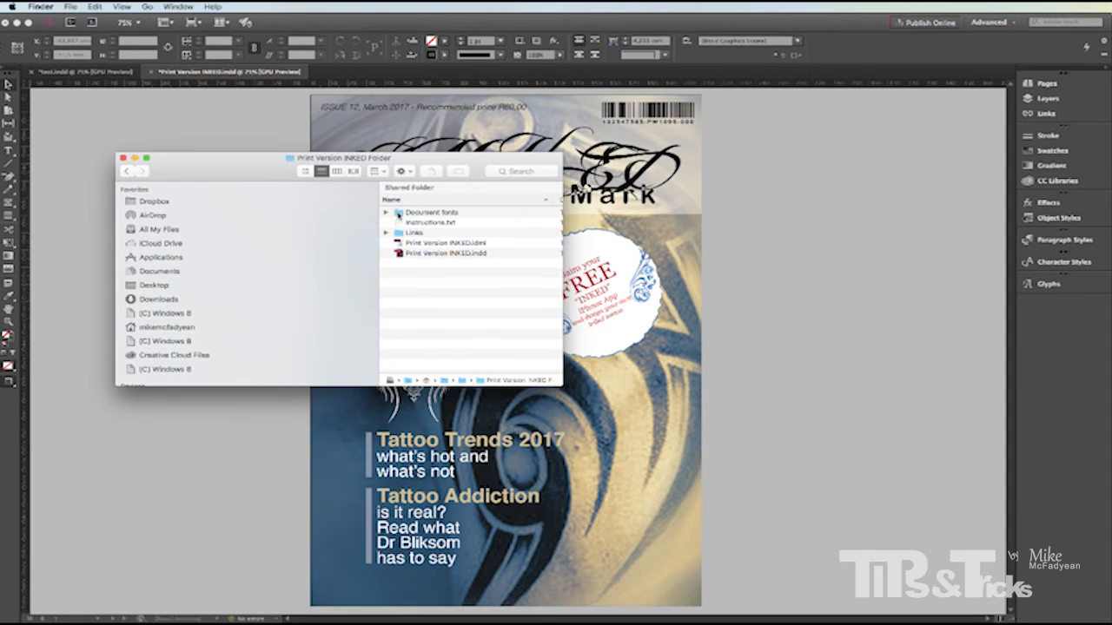
{"action": "double_click", "coordinate": [399, 214]}
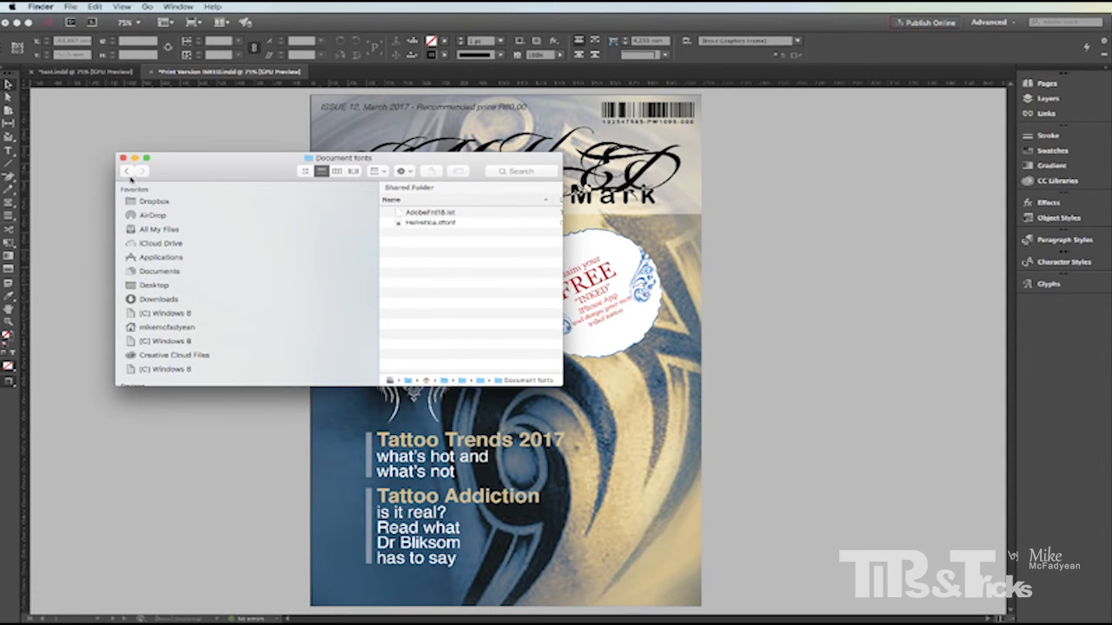
{"action": "key", "text": "super+bracketleft"}
{"action": "double_click", "coordinate": [414, 235]}
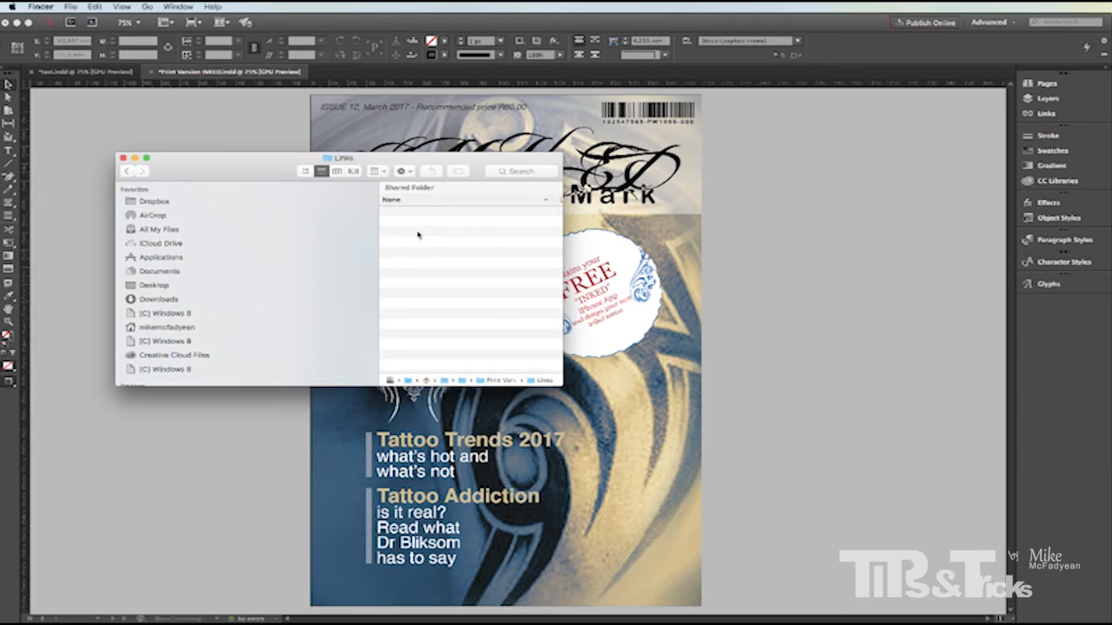
{"action": "left_click", "coordinate": [127, 172]}
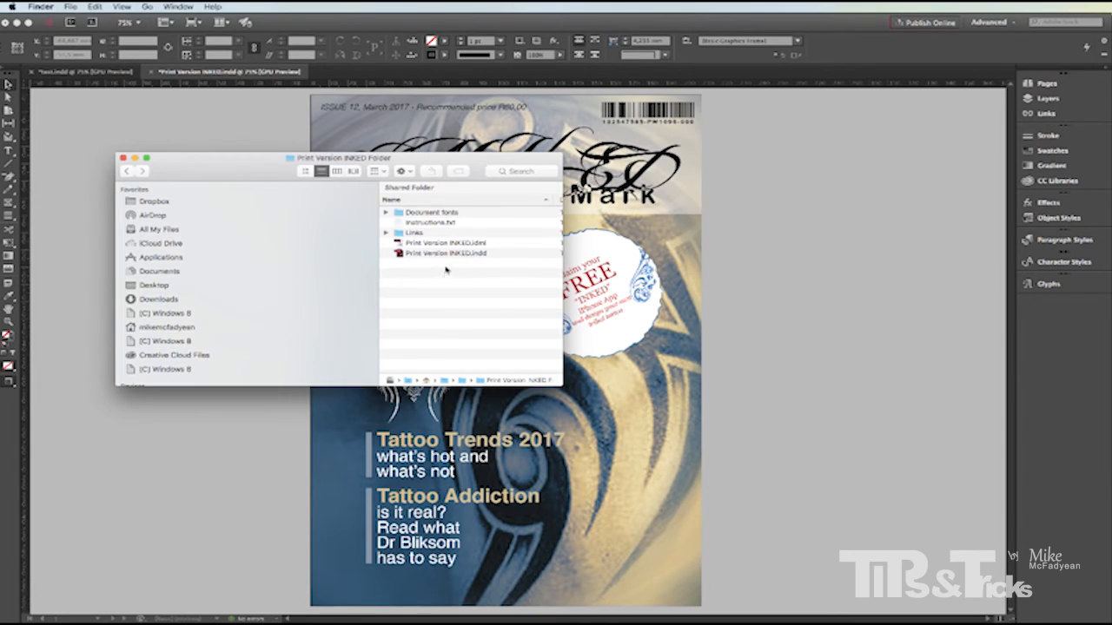